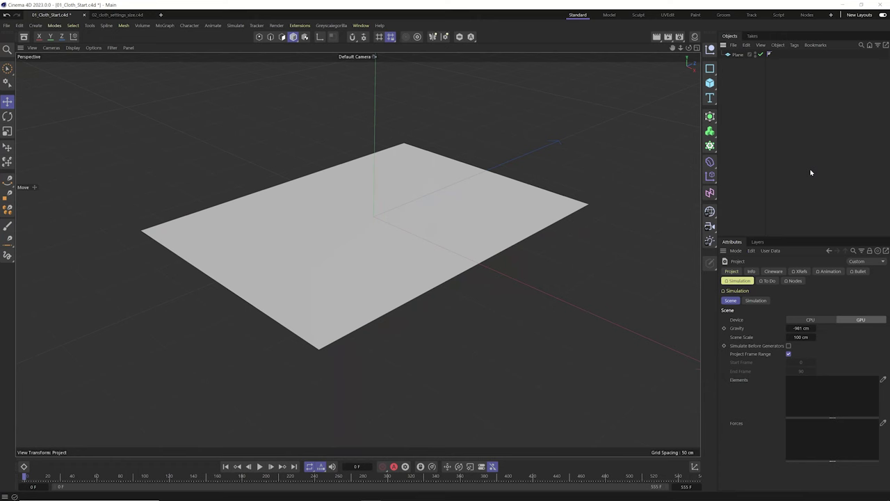
Inspect the plane's segment density using Gouraud Shading (Lines), and restore plain Gouraud Shading
{"action": "left_click", "coordinate": [738, 55]}
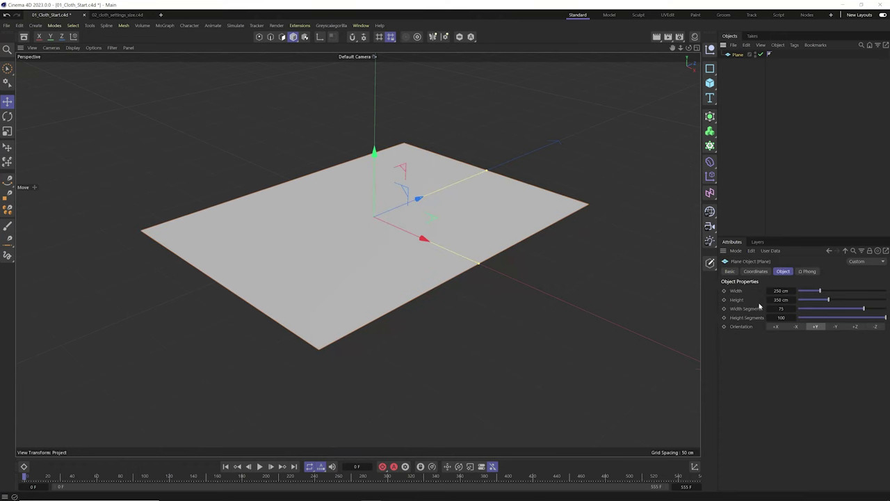
{"action": "left_click", "coordinate": [654, 318]}
{"action": "key", "text": "n"}
{"action": "key", "text": "b"}
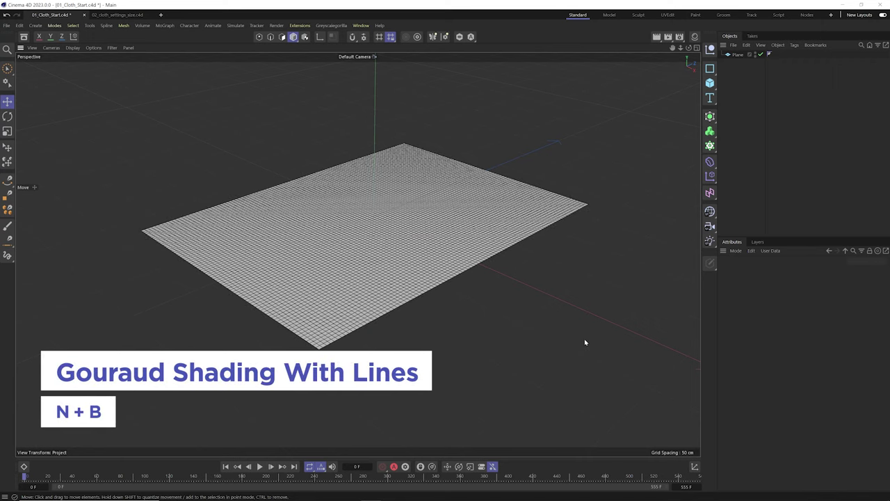
{"action": "key", "text": "n"}
{"action": "key", "text": "a"}
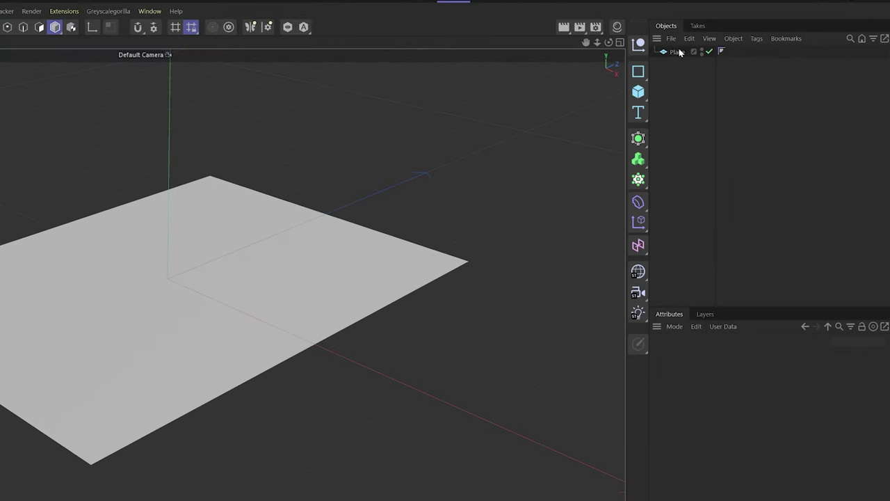
Add a Cloth simulation tag to the plane
{"action": "right_click", "coordinate": [680, 53]}
{"action": "mouse_move", "coordinate": [734, 73]}
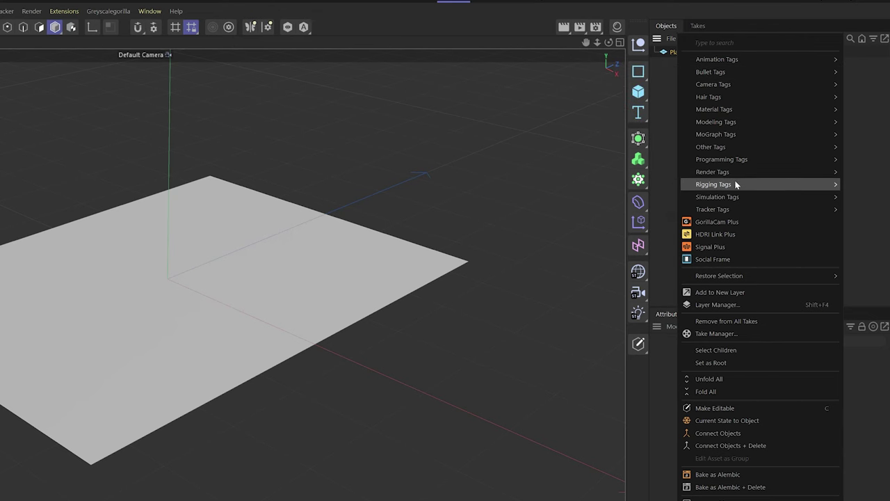
{"action": "mouse_move", "coordinate": [732, 198]}
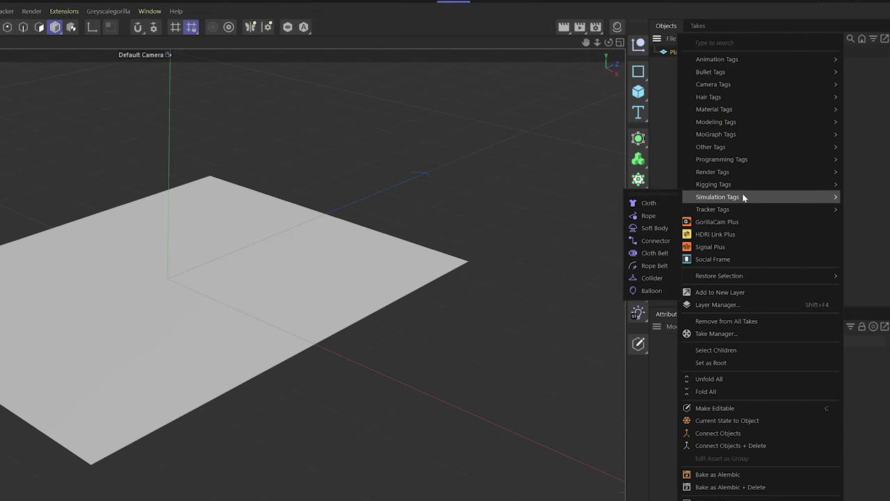
{"action": "left_click", "coordinate": [649, 203]}
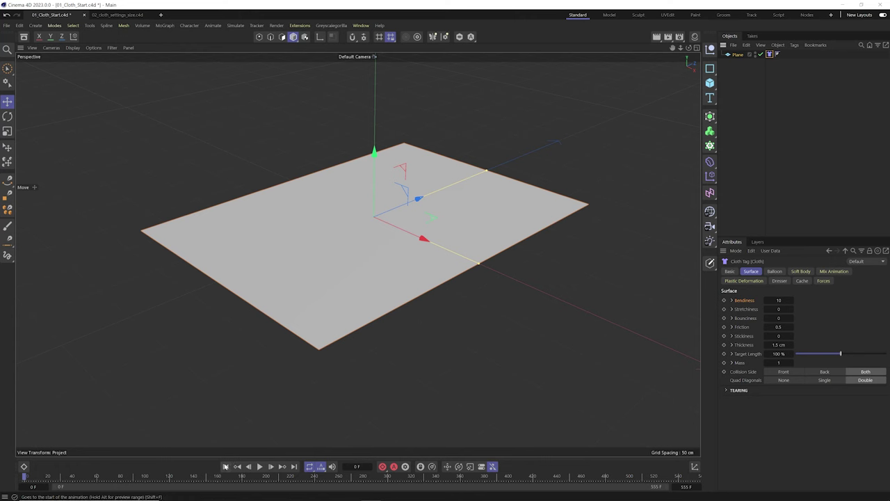
Play the cloth simulation briefly and return to the first frame
{"action": "left_click", "coordinate": [260, 466]}
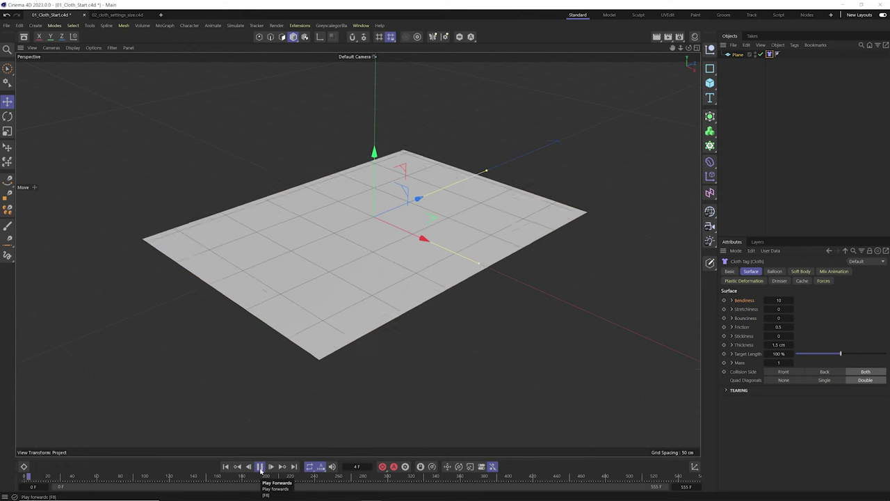
{"action": "left_click", "coordinate": [260, 467]}
{"action": "left_click", "coordinate": [227, 466]}
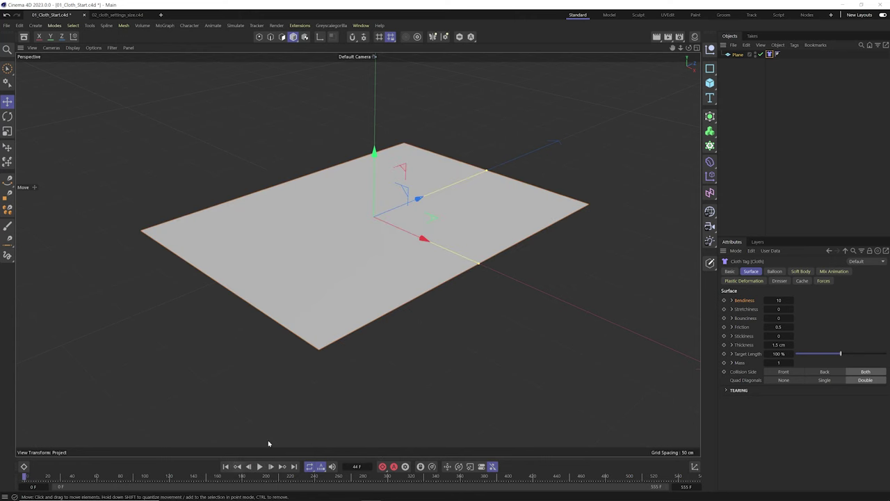
Add a torus with about 67.7 cm ring radius and 24.2 cm pipe radius, and move it below the plane
{"action": "left_click", "coordinate": [709, 82]}
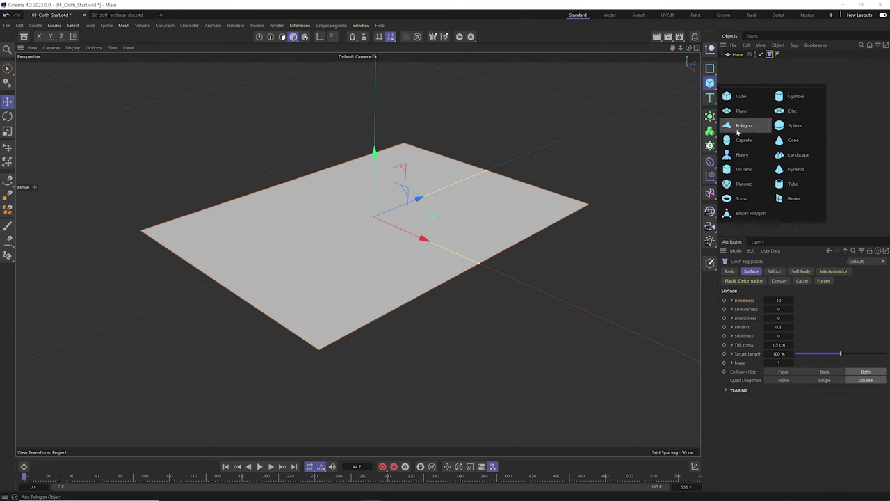
{"action": "left_click", "coordinate": [741, 198]}
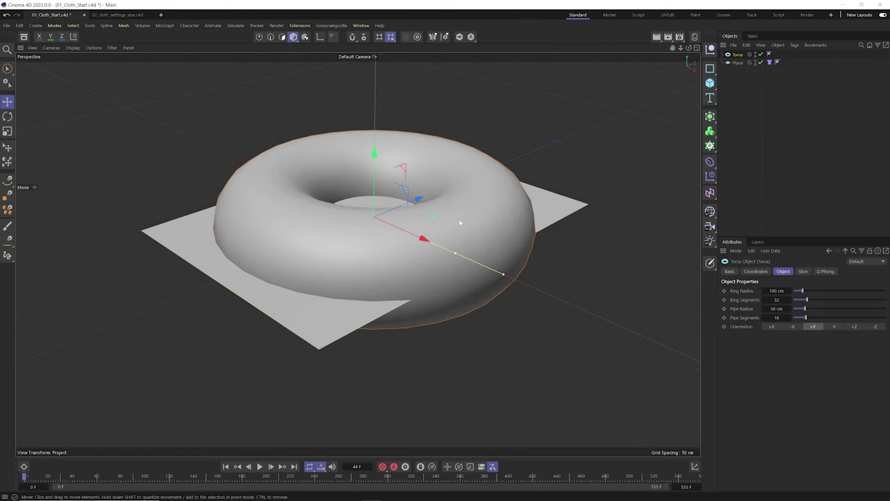
{"action": "left_click_drag", "start_coordinate": [504, 277], "coordinate": [431, 242]}
{"action": "left_click_drag", "start_coordinate": [376, 182], "coordinate": [405, 323]}
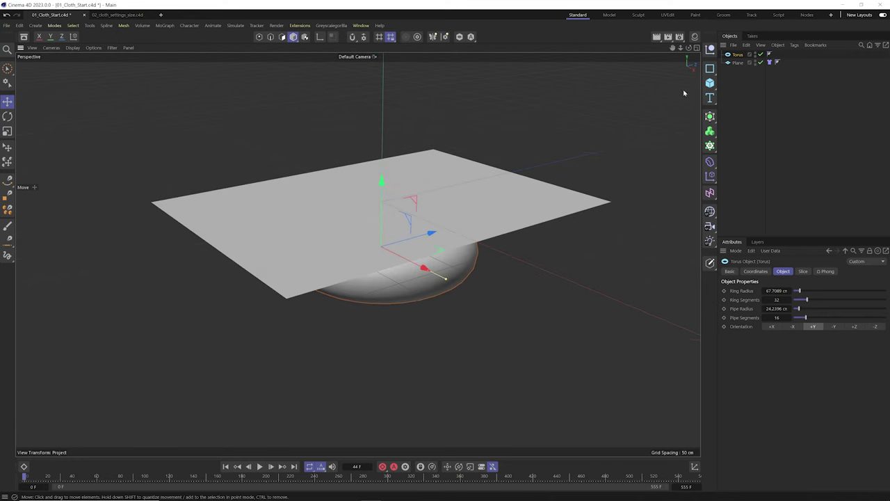
Add a Collider simulation tag to the torus
{"action": "right_click", "coordinate": [738, 56]}
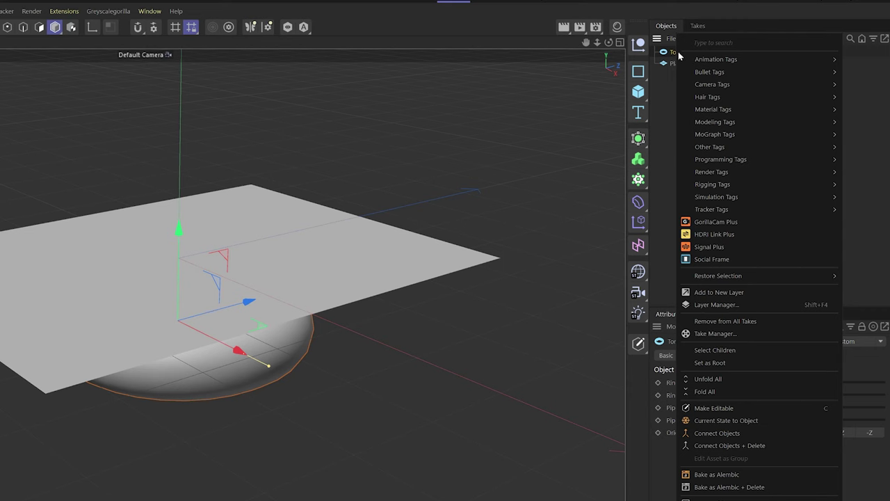
{"action": "mouse_move", "coordinate": [733, 195]}
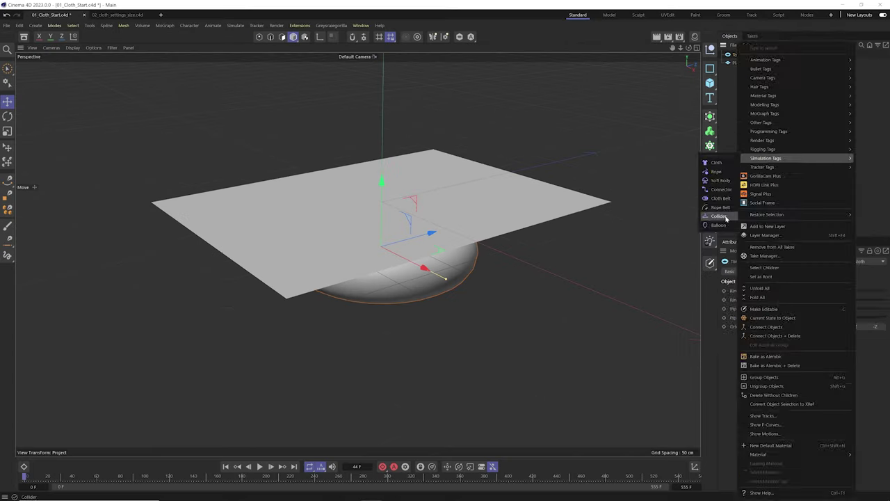
{"action": "left_click", "coordinate": [657, 278]}
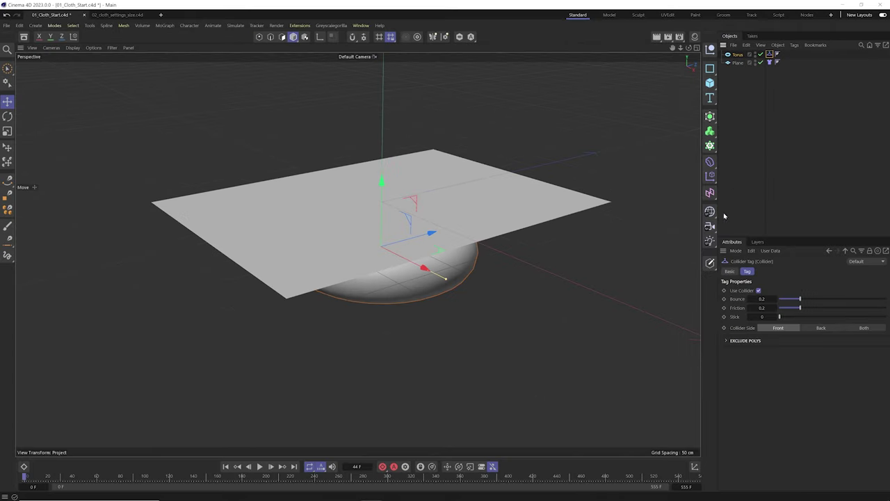
Play the simulation to watch the cloth fall over the torus, and return to the first frame
{"action": "left_click_drag", "start_coordinate": [387, 279], "coordinate": [396, 250], "text": "alt"}
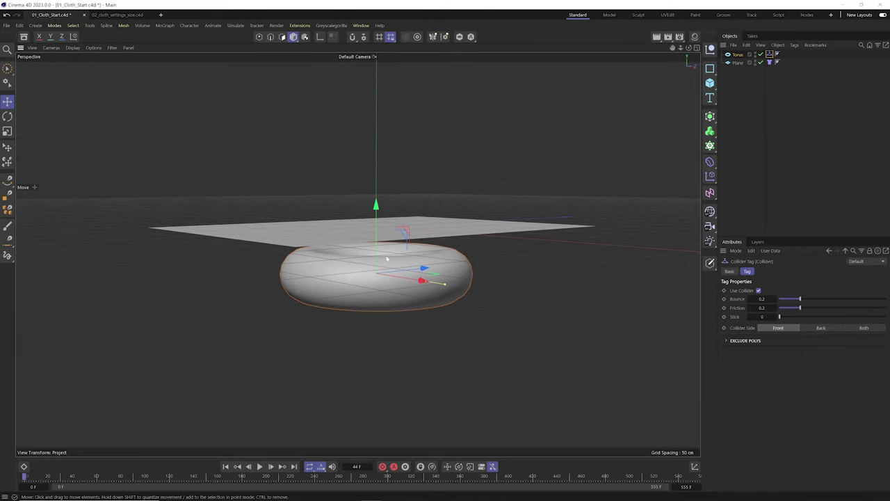
{"action": "left_click_drag", "start_coordinate": [344, 253], "coordinate": [353, 241], "text": "alt"}
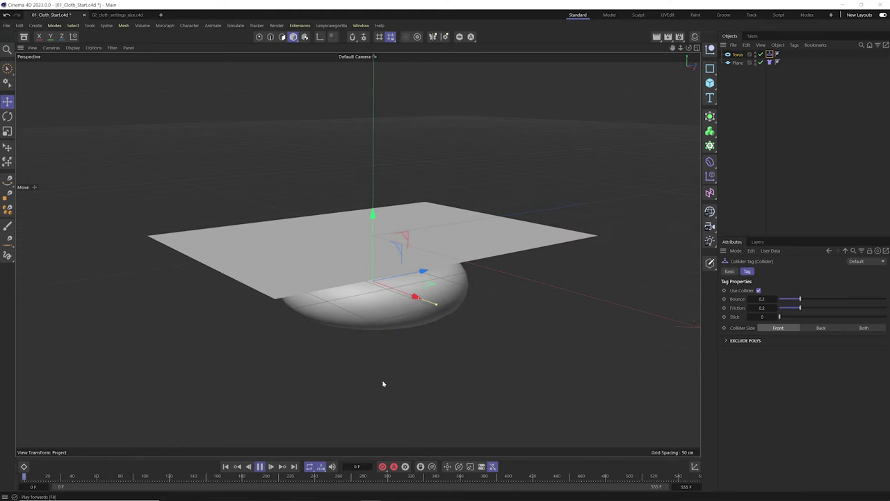
{"action": "left_click_drag", "start_coordinate": [374, 338], "coordinate": [420, 271], "text": "alt"}
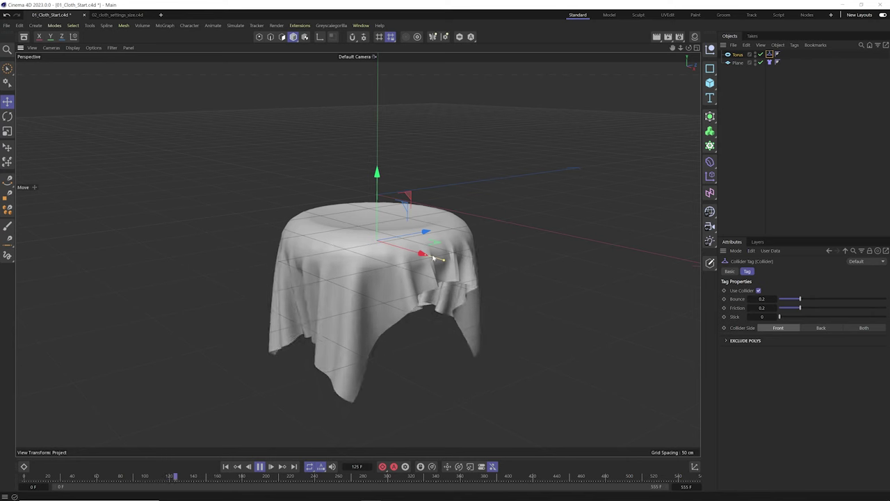
{"action": "scroll", "coordinate": [438, 257], "scroll_direction": "up", "scroll_amount": 3}
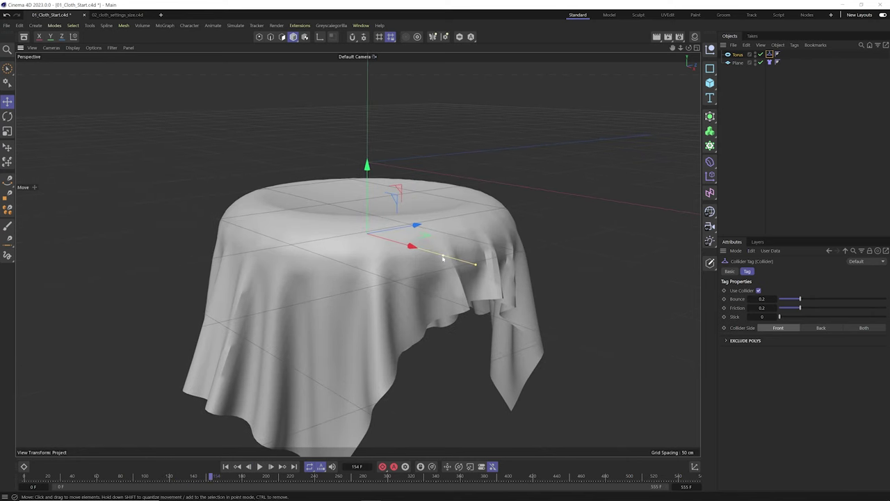
{"action": "key", "text": "shift+f"}
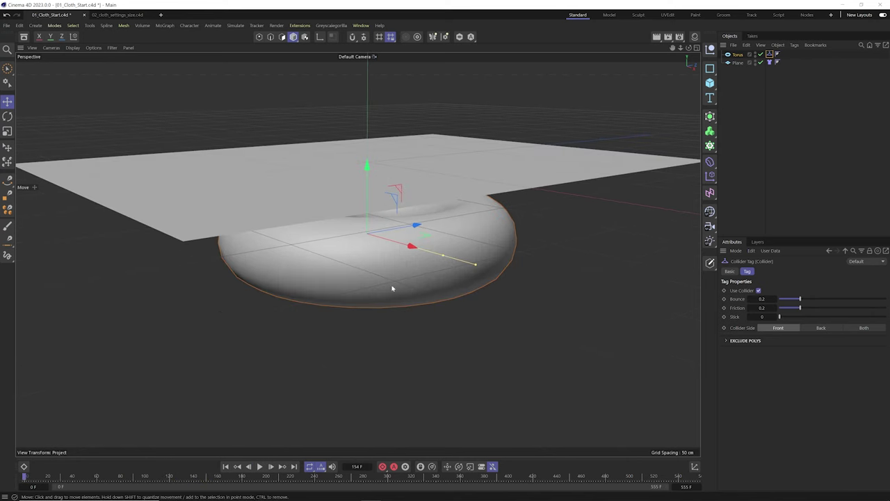
Raise the torus to 176 ring segments and 58 pipe segments, displaying the mesh lines only while adjusting
{"action": "key", "text": "n"}
{"action": "key", "text": "b"}
{"action": "left_click", "coordinate": [397, 285]}
{"action": "mouse_move", "coordinate": [823, 318]}
{"action": "left_mouse_down"}
{"action": "mouse_move", "coordinate": [847, 318]}
{"action": "mouse_move", "coordinate": [876, 300]}
{"action": "left_mouse_up"}
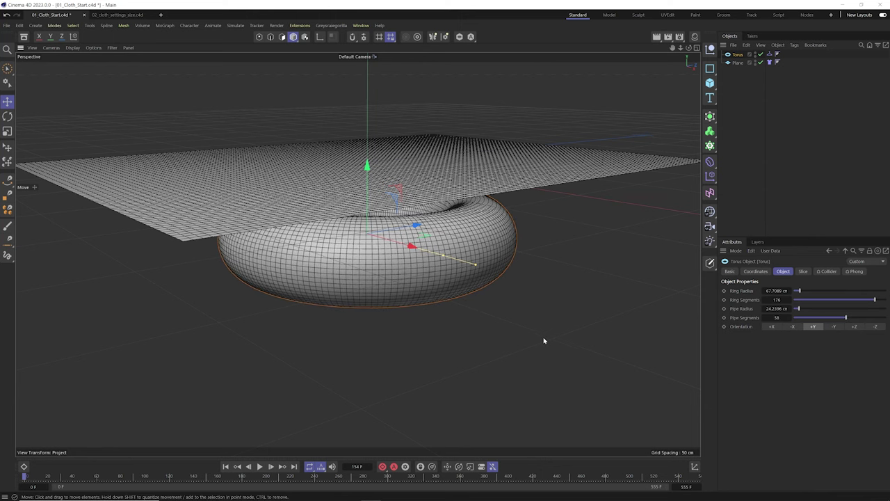
{"action": "key", "text": "n"}
{"action": "key", "text": "a"}
Replay the cloth simulation on the denser torus, stop it with the cloth draped, and view the plane's Phong tag settings
{"action": "left_click", "coordinate": [259, 465]}
{"action": "left_click_drag", "start_coordinate": [399, 298], "coordinate": [431, 257], "text": "alt"}
{"action": "key", "text": "F8"}
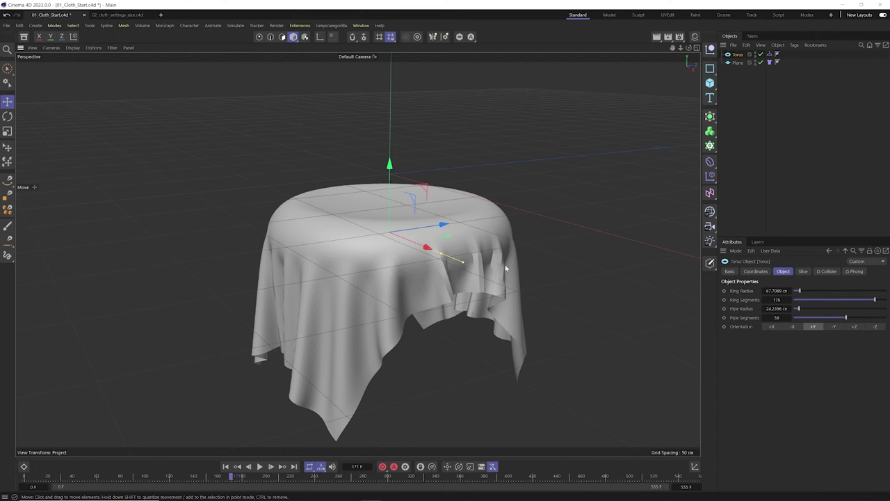
{"action": "left_click", "coordinate": [777, 62]}
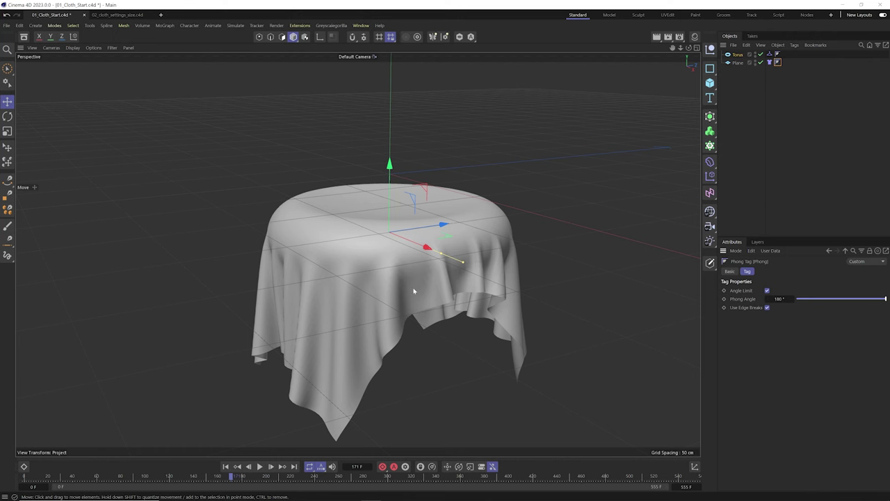
Add a Subdivision Surface, nest the plane inside it, and disable the generator
{"action": "left_click", "coordinate": [709, 116]}
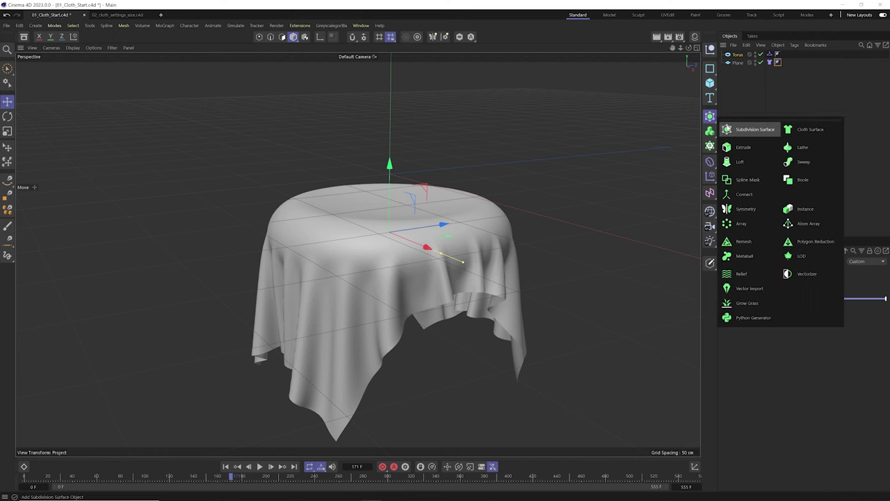
{"action": "left_click", "coordinate": [750, 124]}
{"action": "left_click_drag", "start_coordinate": [757, 60], "coordinate": [752, 55]}
{"action": "left_click_drag", "start_coordinate": [688, 47], "coordinate": [689, 105]}
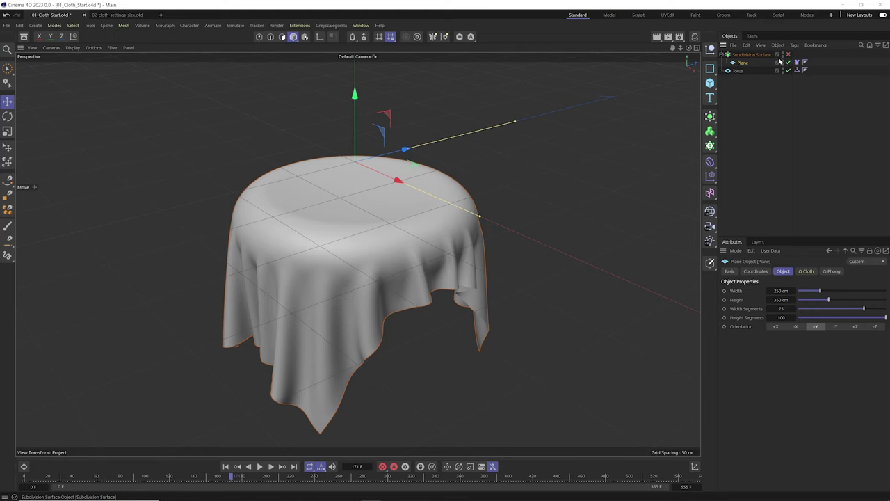
Replay the simulation from the first frame and tilt the torus
{"action": "left_click", "coordinate": [226, 466]}
{"action": "left_click", "coordinate": [259, 466]}
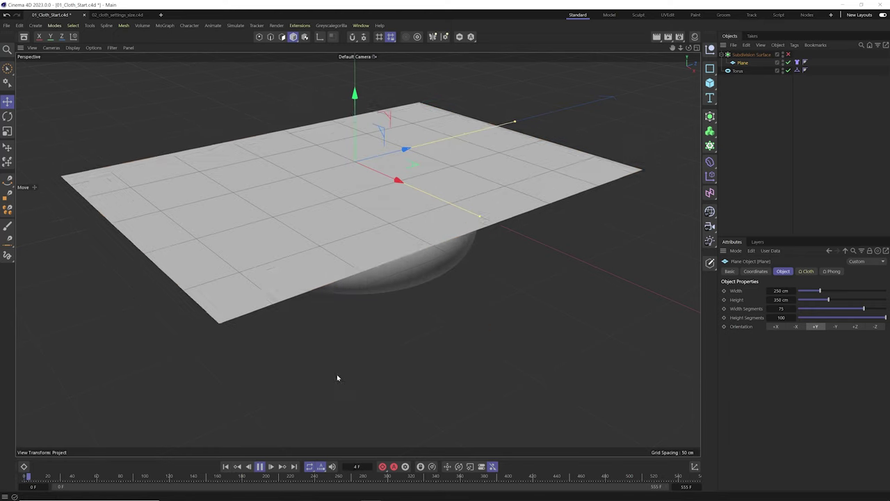
{"action": "left_click", "coordinate": [738, 71]}
{"action": "key", "text": "r"}
{"action": "left_click_drag", "start_coordinate": [370, 229], "coordinate": [265, 383]}
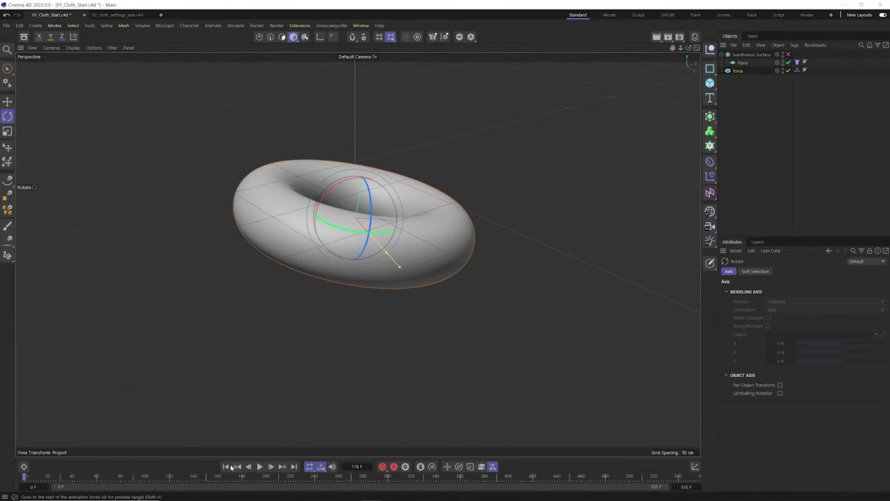
Run the simulation from the start while rotating the torus under the cloth, and rewind it
{"action": "left_click", "coordinate": [226, 467]}
{"action": "left_click", "coordinate": [259, 467]}
{"action": "left_click_drag", "start_coordinate": [386, 209], "coordinate": [342, 220]}
{"action": "key", "text": "F8"}
{"action": "left_click", "coordinate": [225, 466]}
Rotate the torus further, replay the cloth simulation, and return to the first frame
{"action": "left_click_drag", "start_coordinate": [358, 182], "coordinate": [422, 209]}
{"action": "left_click", "coordinate": [225, 466]}
{"action": "key", "text": "F8"}
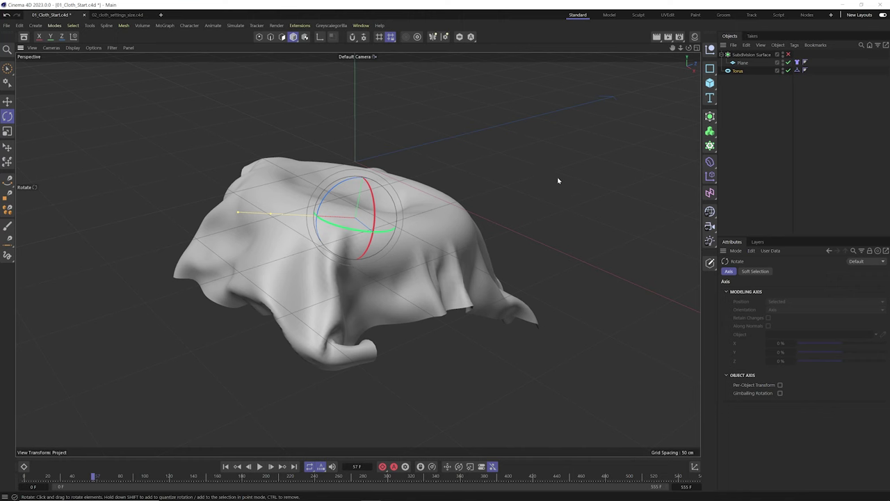
{"action": "left_click", "coordinate": [226, 466]}
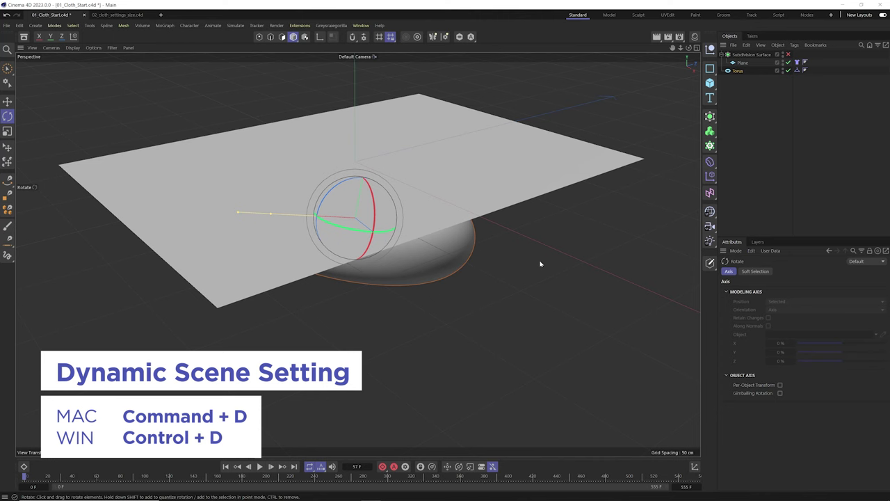
Open the project settings and examine the Bullet options and the Simulation substeps, iterations and collision options
{"action": "key", "text": "ctrl+d"}
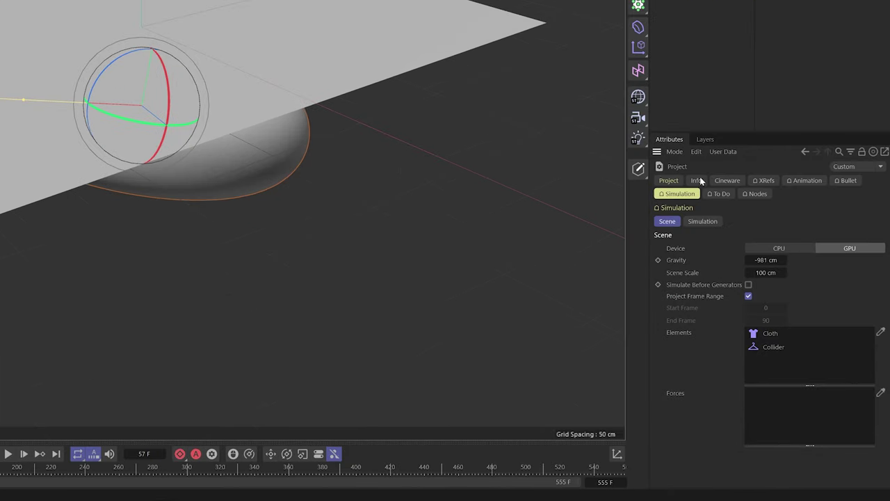
{"action": "left_click", "coordinate": [847, 180]}
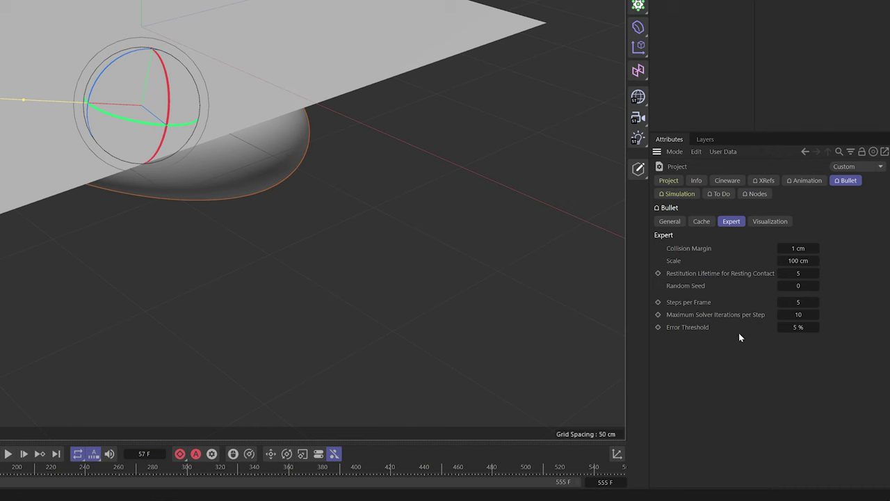
{"action": "left_click", "coordinate": [679, 195]}
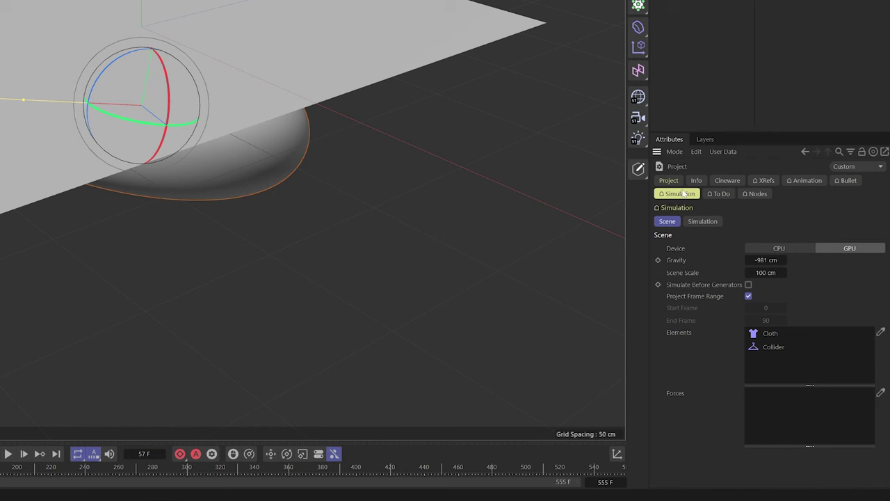
{"action": "left_click", "coordinate": [702, 223]}
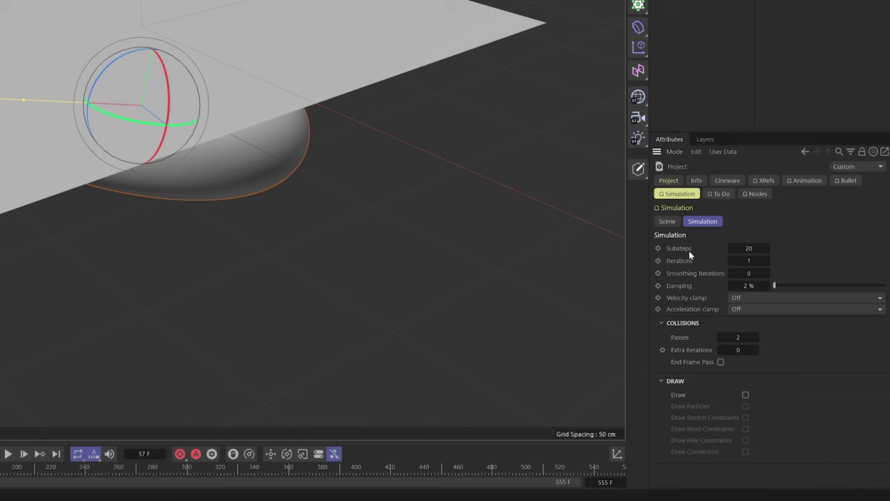
Switch the simulation scene's device to CPU, play the cloth simulation and rewind it
{"action": "left_click", "coordinate": [667, 221]}
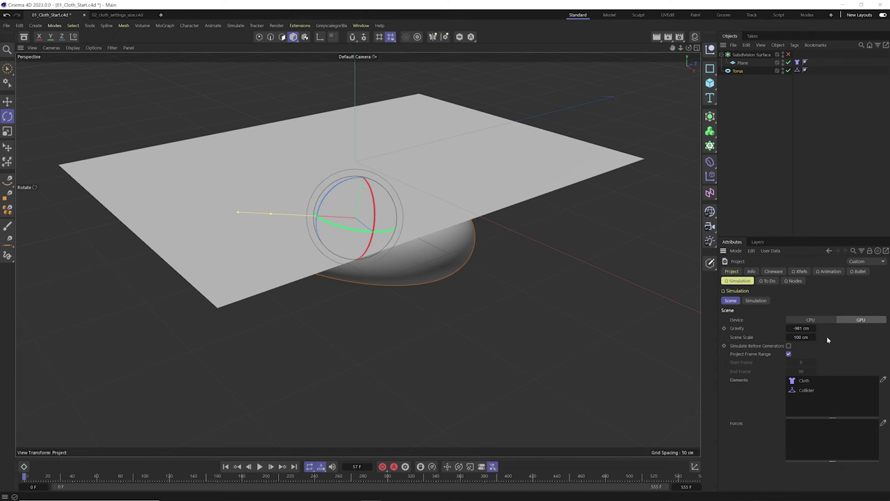
{"action": "left_click", "coordinate": [810, 319]}
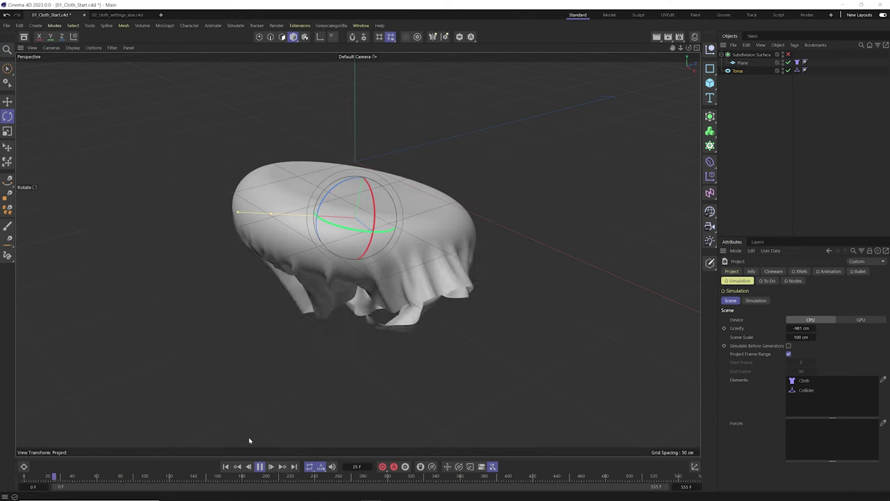
{"action": "left_click", "coordinate": [227, 467]}
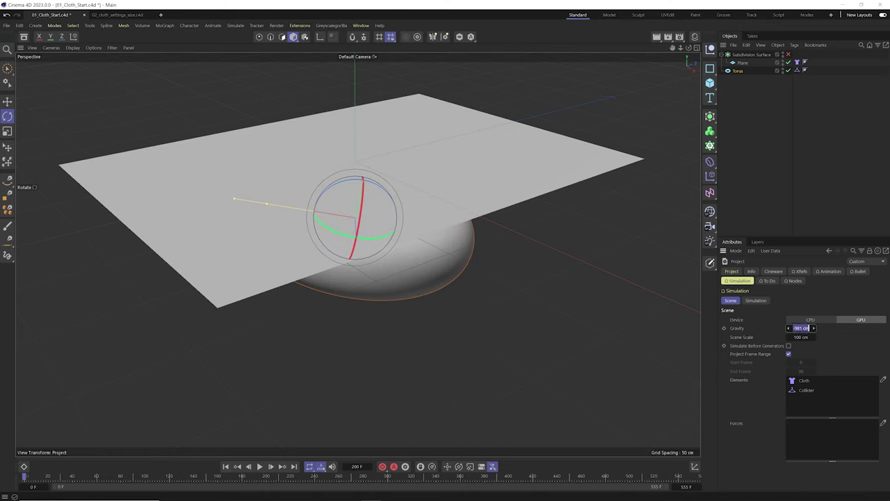
Delete the torus collider so only the subdivided cloth plane stays in the scene
{"action": "key", "text": "Delete"}
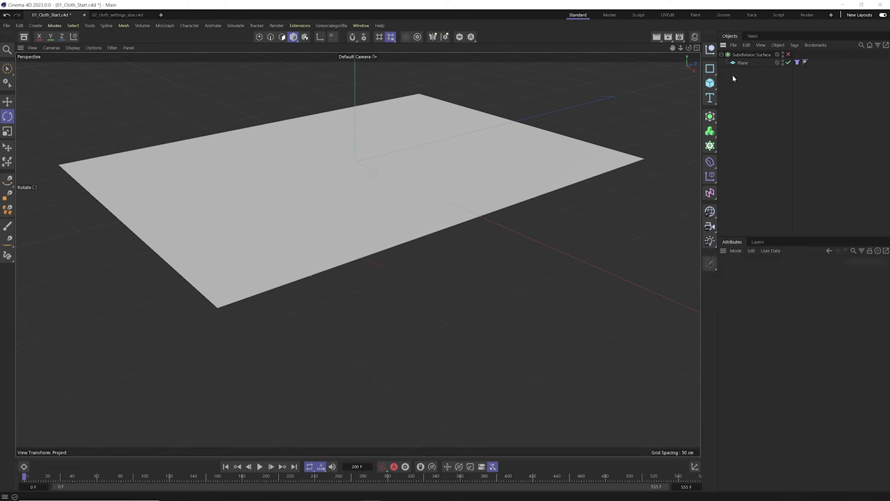
{"action": "left_click_drag", "start_coordinate": [359, 241], "coordinate": [382, 262], "text": "alt"}
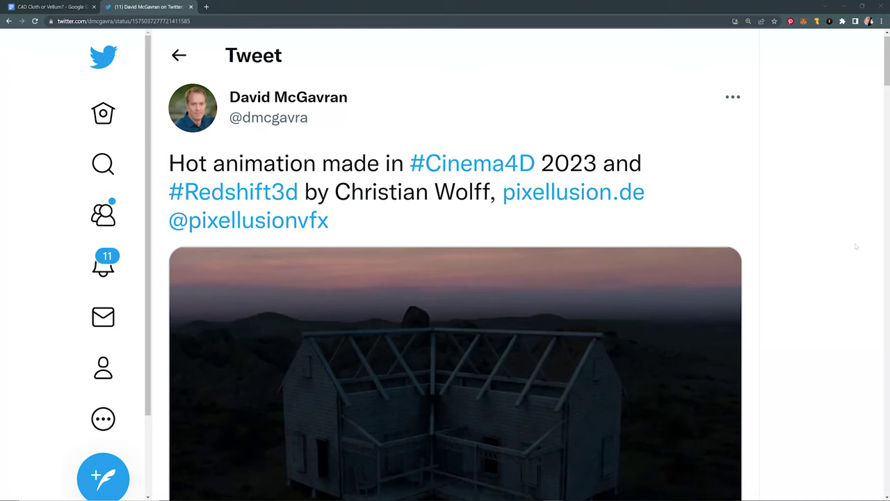
Switch to the browser and play the house animation video embedded in the Cinema4D 2023 tweet
{"action": "scroll", "coordinate": [856, 246], "scroll_direction": "down", "scroll_amount": 1}
{"action": "scroll", "coordinate": [856, 246], "scroll_direction": "down", "scroll_amount": 1}
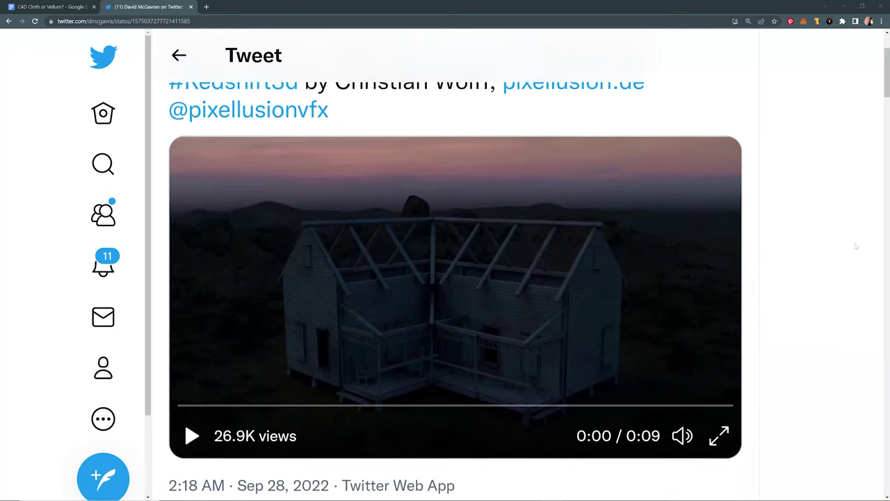
{"action": "left_click", "coordinate": [669, 264]}
{"action": "scroll", "coordinate": [825, 311], "scroll_direction": "down", "scroll_amount": 1}
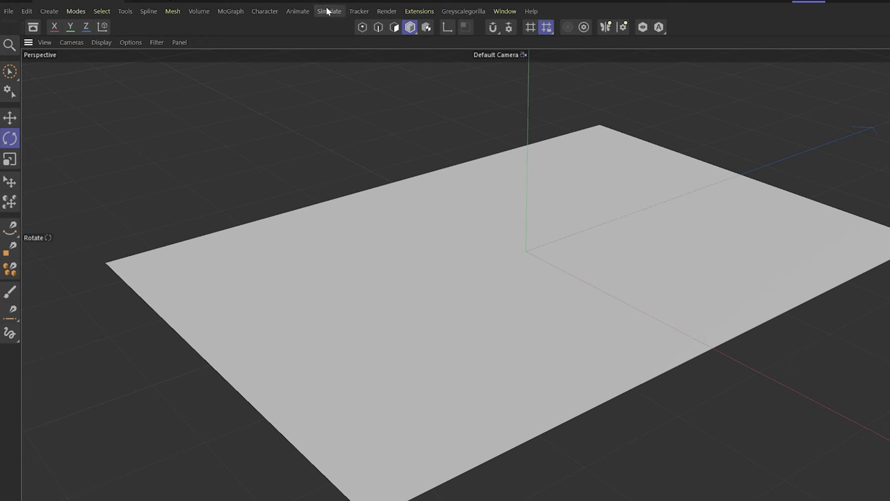
Add a Turbulence force in Cinema 4D and, while the simulation plays, set strength to 29.7 cm, scale to 22.91% and frequency to 3.78%
{"action": "left_click", "coordinate": [327, 10]}
{"action": "mouse_move", "coordinate": [329, 35]}
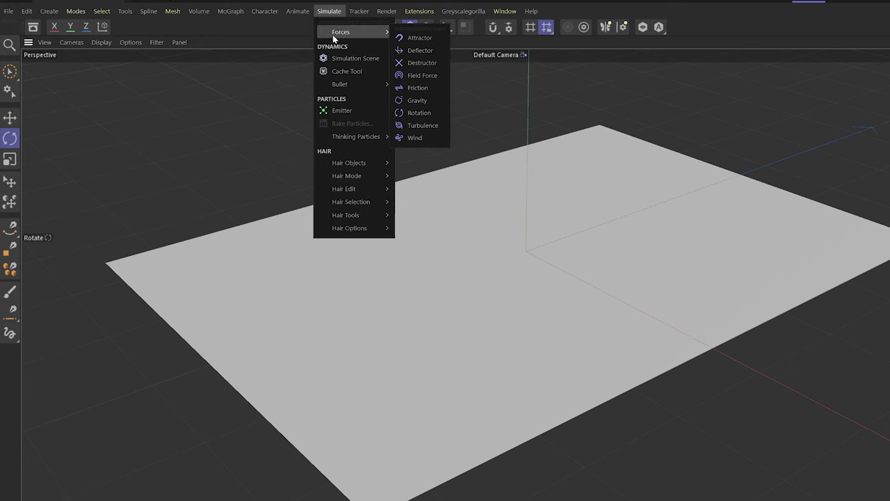
{"action": "left_click", "coordinate": [422, 125]}
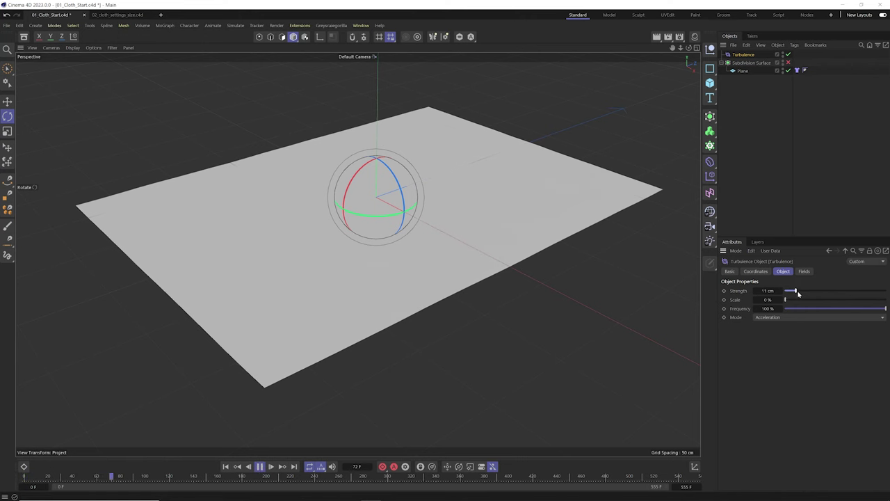
{"action": "left_click_drag", "start_coordinate": [811, 291], "coordinate": [793, 301]}
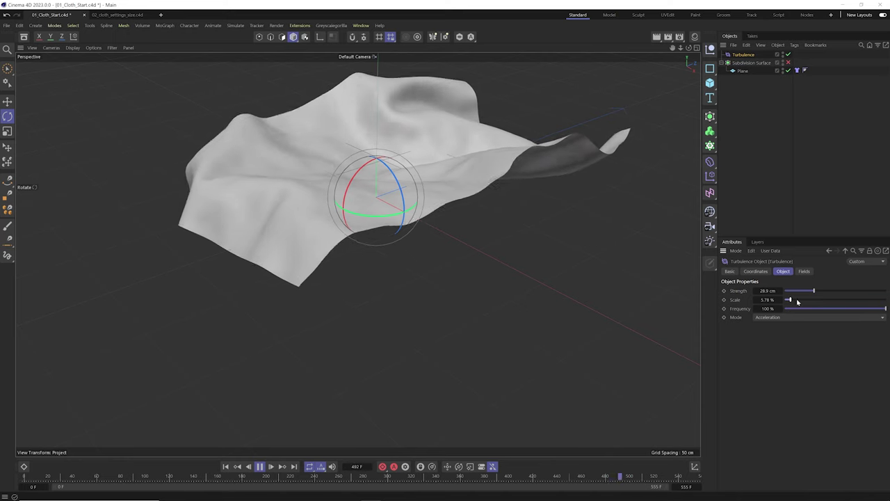
{"action": "left_click_drag", "start_coordinate": [798, 292], "coordinate": [814, 292]}
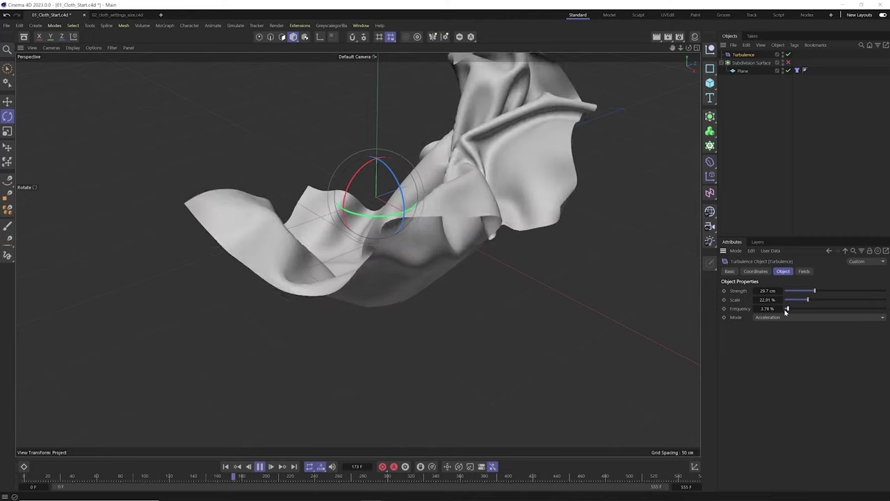
Replay the cloth simulation while tuning the Turbulence to strength 37.6 cm, scale 1.39% and frequency 53.59%
{"action": "left_click", "coordinate": [226, 467]}
{"action": "left_click_drag", "start_coordinate": [788, 308], "coordinate": [787, 316]}
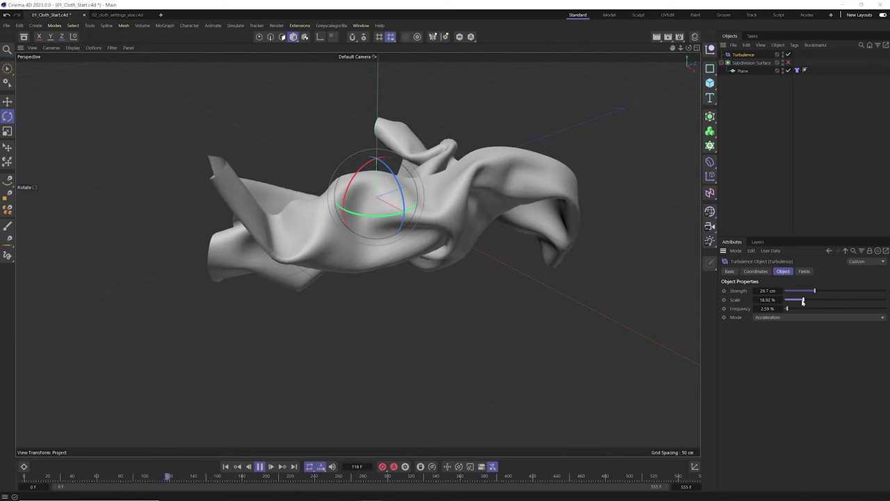
{"action": "left_click_drag", "start_coordinate": [803, 292], "coordinate": [791, 297]}
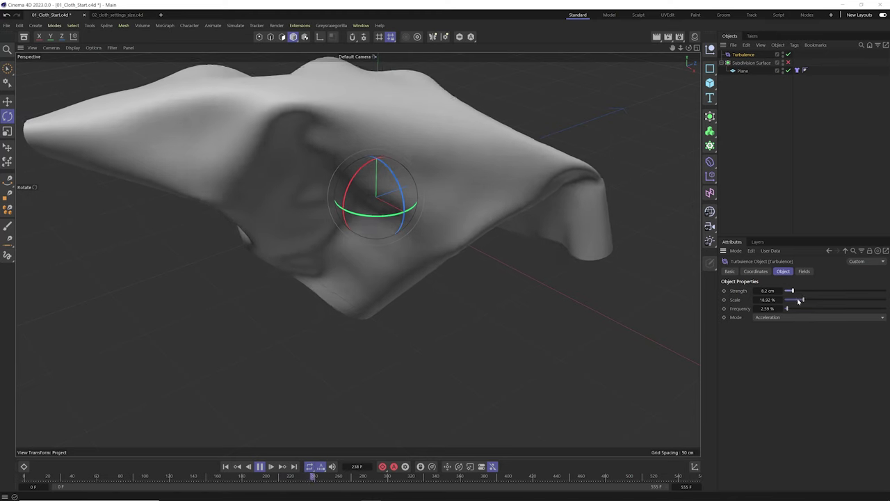
{"action": "left_click_drag", "start_coordinate": [790, 301], "coordinate": [838, 309]}
{"action": "left_click", "coordinate": [225, 466]}
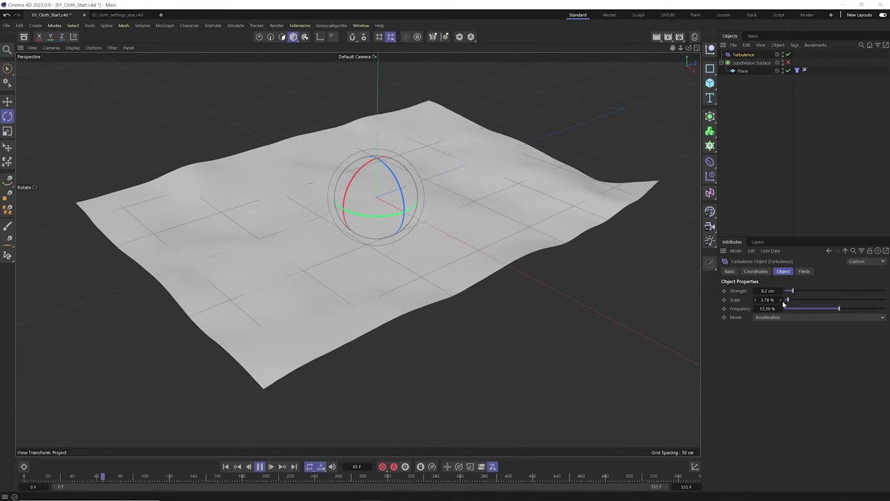
{"action": "left_click_drag", "start_coordinate": [794, 291], "coordinate": [808, 293]}
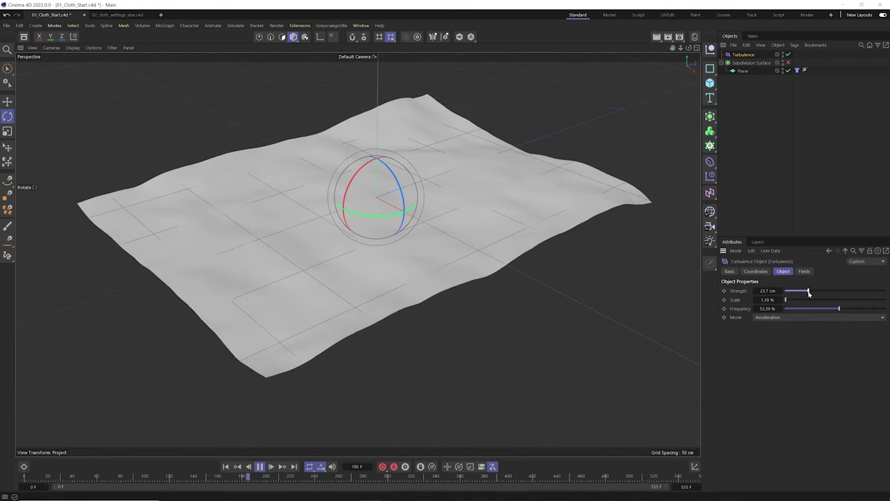
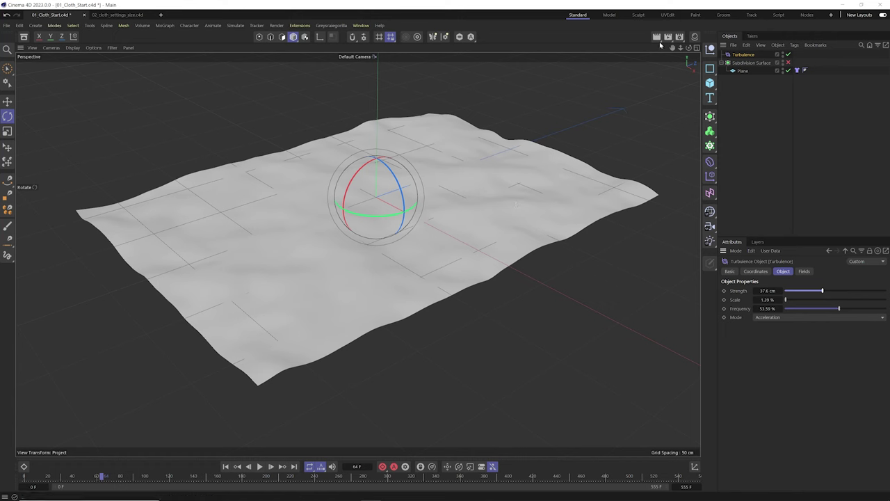
Duplicate the Turbulence force, tune the copy to strength 7 cm and scale 26.89% during playback, and stop the replayed simulation
{"action": "left_click_drag", "start_coordinate": [741, 55], "coordinate": [743, 67], "text": "ctrl"}
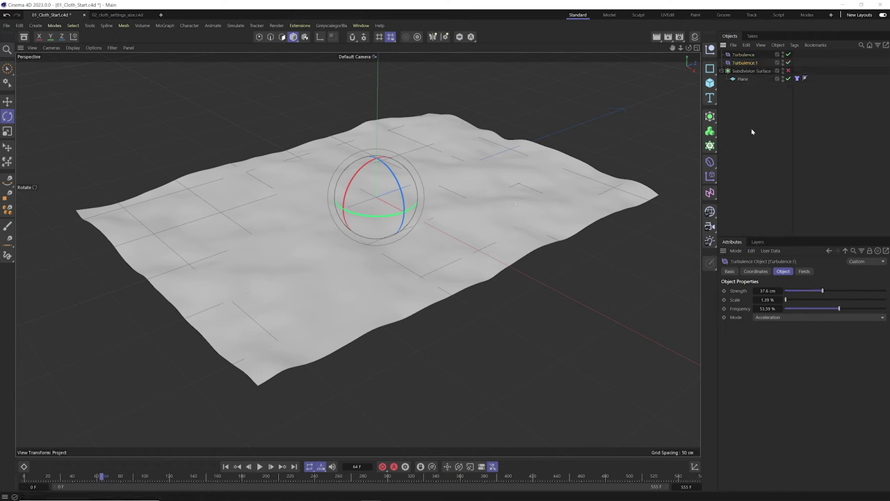
{"action": "left_click", "coordinate": [260, 467]}
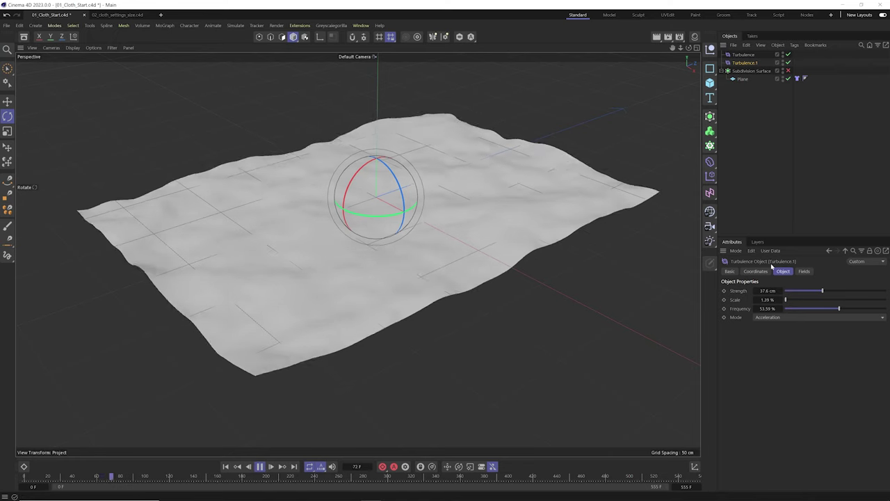
{"action": "mouse_move", "coordinate": [785, 300]}
{"action": "left_mouse_down"}
{"action": "mouse_move", "coordinate": [833, 307]}
{"action": "mouse_move", "coordinate": [817, 291]}
{"action": "mouse_move", "coordinate": [798, 292]}
{"action": "left_mouse_up"}
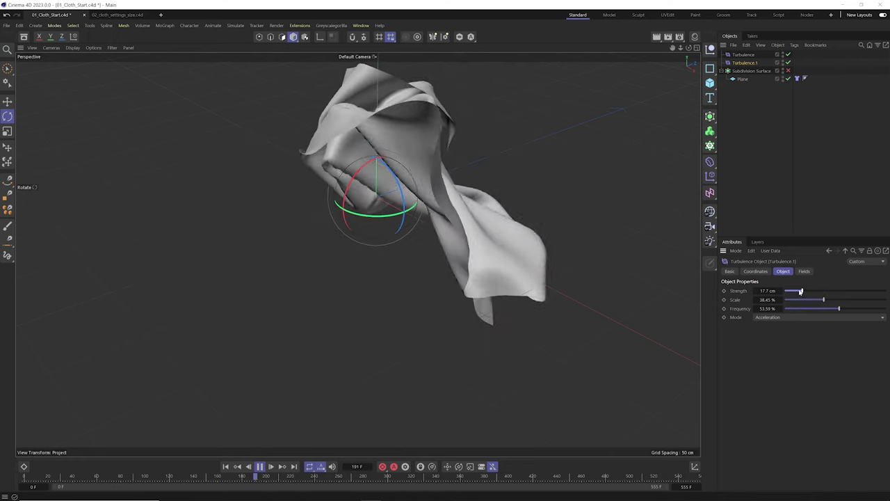
{"action": "left_click", "coordinate": [225, 467]}
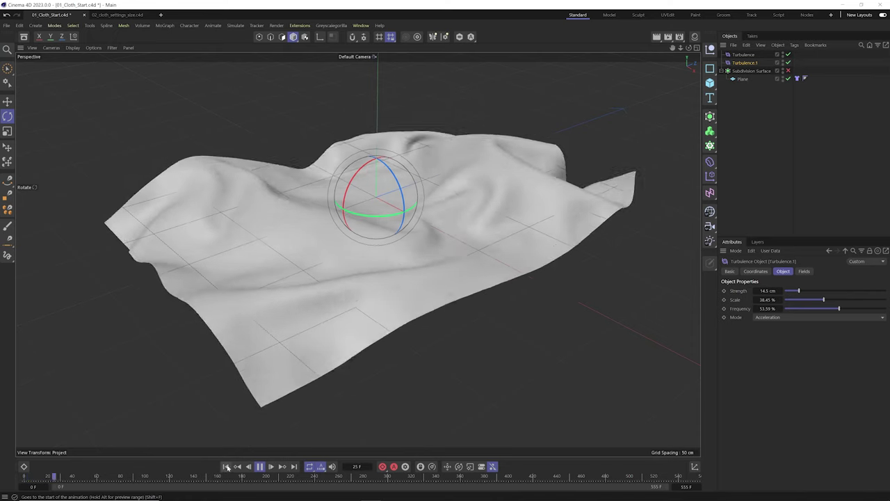
{"action": "mouse_move", "coordinate": [798, 291]}
{"action": "left_mouse_down"}
{"action": "mouse_move", "coordinate": [790, 292]}
{"action": "mouse_move", "coordinate": [811, 300]}
{"action": "left_mouse_up"}
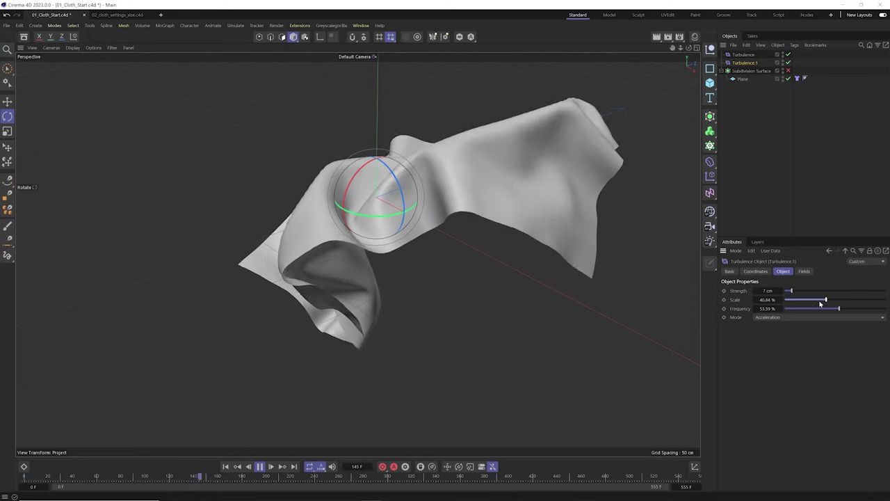
{"action": "left_click", "coordinate": [225, 466]}
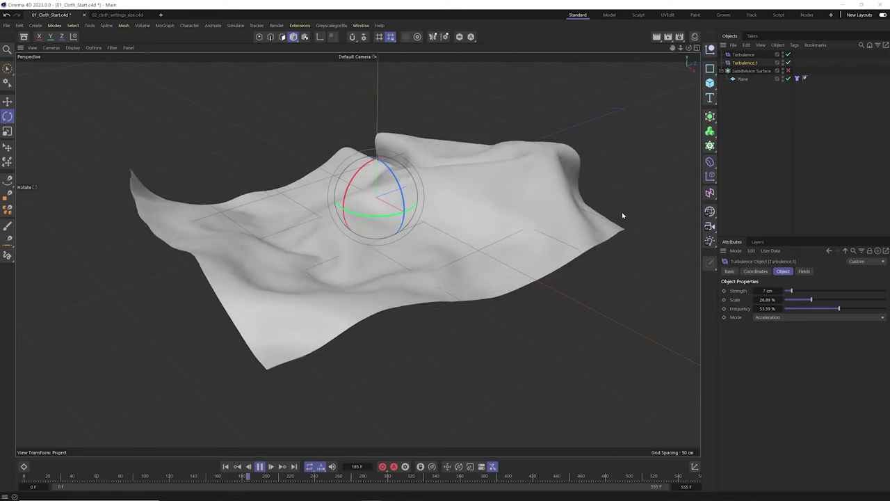
{"action": "key", "text": "F8"}
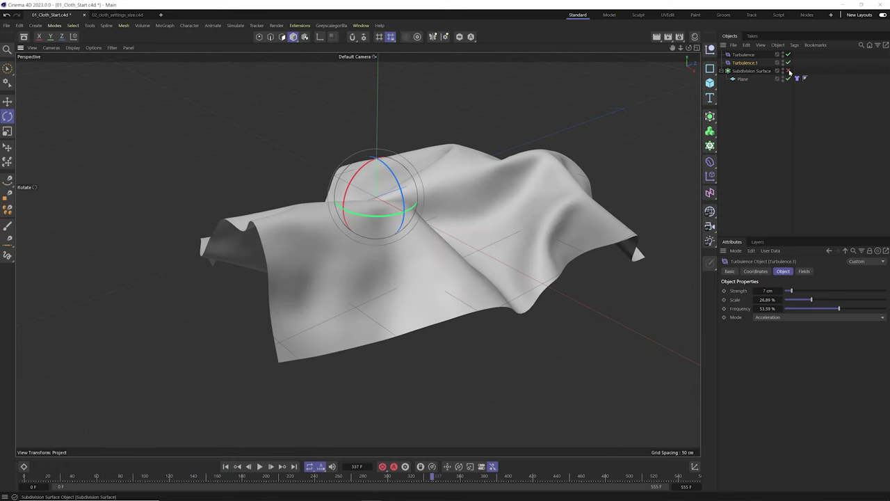
Enable the Subdivision Surface above the cloth plane to smooth the simulated mesh
{"action": "left_click", "coordinate": [755, 71]}
{"action": "scroll", "coordinate": [417, 209], "scroll_direction": "up", "scroll_amount": 5}
{"action": "scroll", "coordinate": [426, 205], "scroll_direction": "down", "scroll_amount": 3}
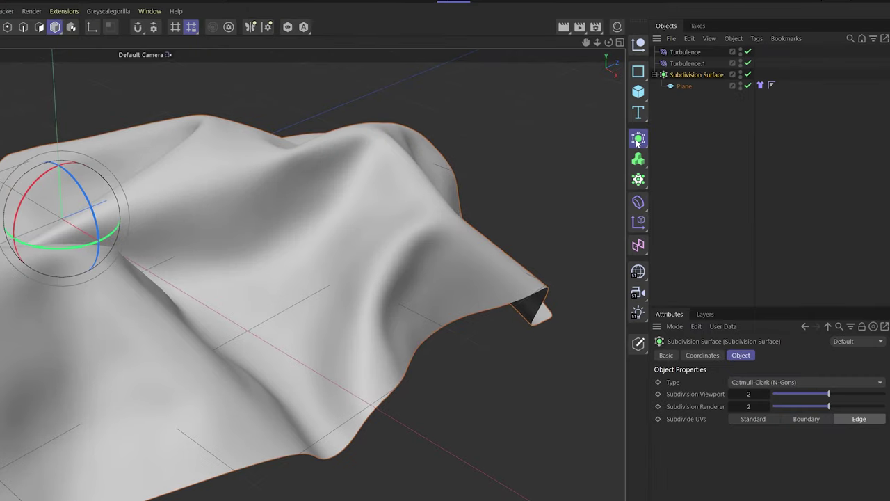
Add a Cloth Surface as parent of the Subdivision Surface, with 0 subdivisions and a thickness of 0.25 cm
{"action": "left_click", "coordinate": [710, 116]}
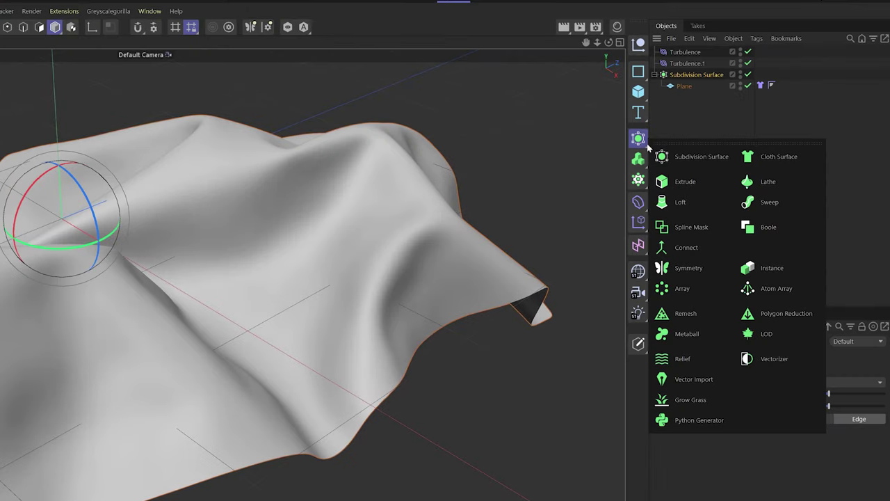
{"action": "left_click", "coordinate": [774, 165], "text": "ctrl"}
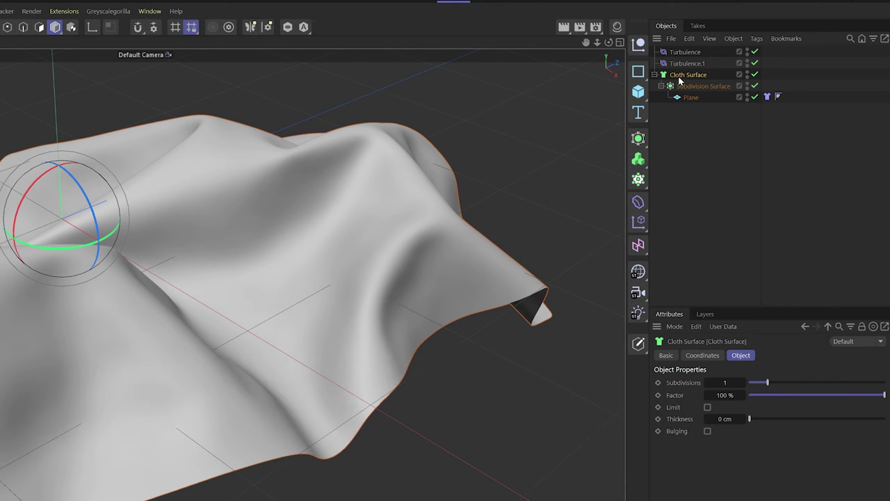
{"action": "left_click", "coordinate": [724, 382]}
{"action": "type", "text": "0"}
{"action": "key", "text": "Return"}
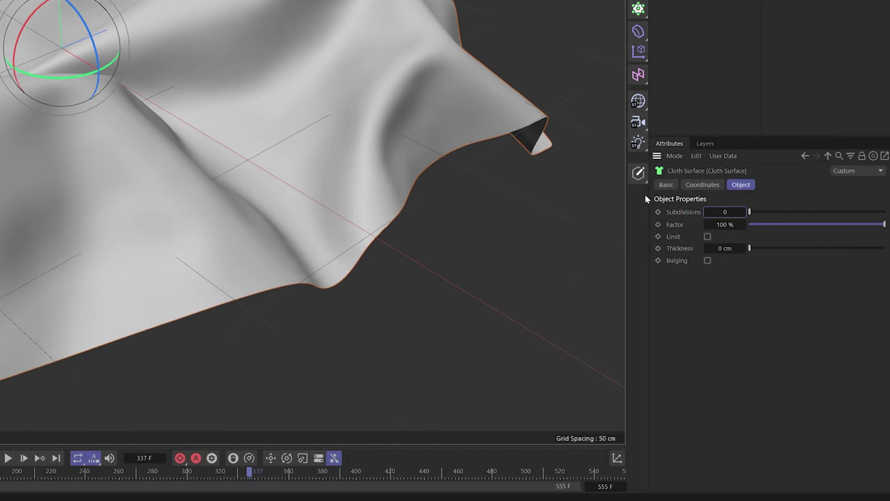
{"action": "left_click", "coordinate": [725, 249]}
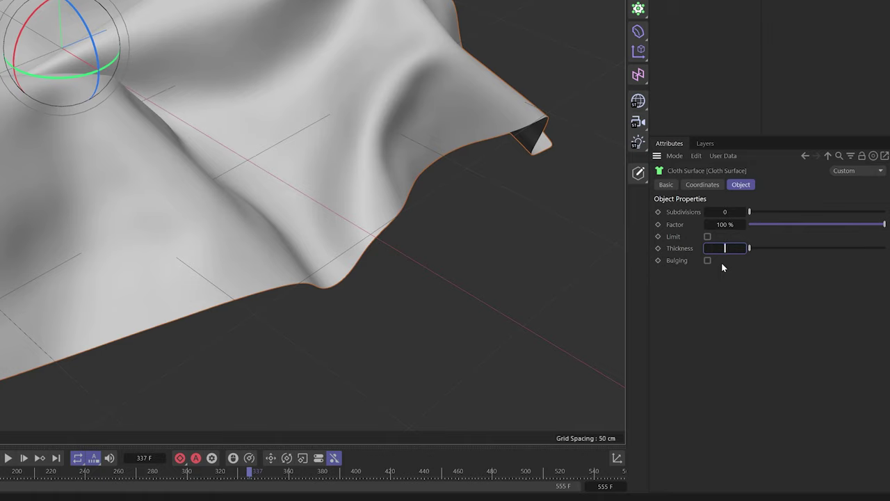
{"action": "type", "text": "0.25"}
{"action": "key", "text": "Return"}
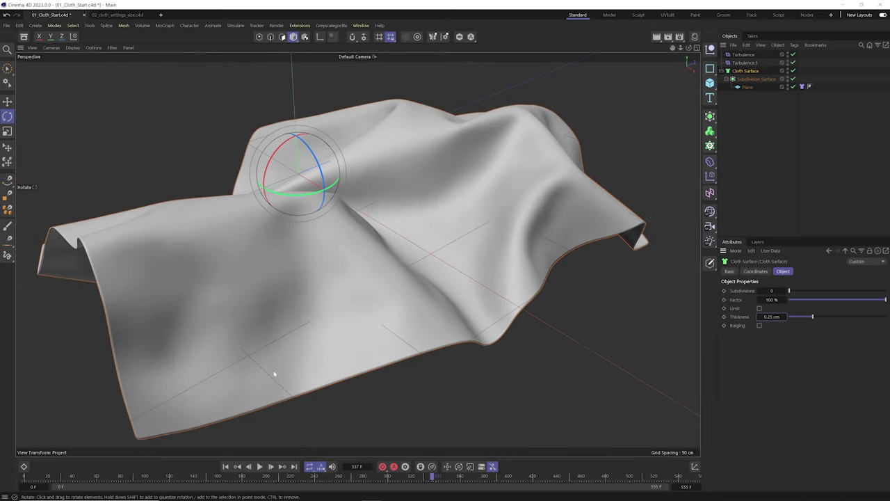
Display the cloth shaded with its mesh lines and examine the thickened corner up close
{"action": "key", "text": "e"}
{"action": "left_click_drag", "start_coordinate": [268, 381], "coordinate": [291, 317], "text": "alt"}
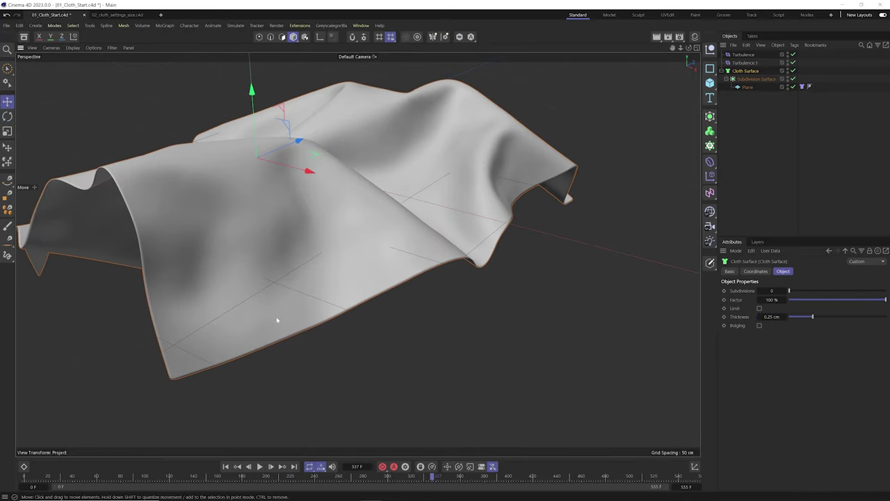
{"action": "key", "text": "n"}
{"action": "key", "text": "b"}
{"action": "scroll", "coordinate": [197, 364], "scroll_direction": "up", "scroll_amount": 5}
{"action": "left_click_drag", "start_coordinate": [187, 369], "coordinate": [309, 297], "text": "alt"}
{"action": "key", "text": "o"}
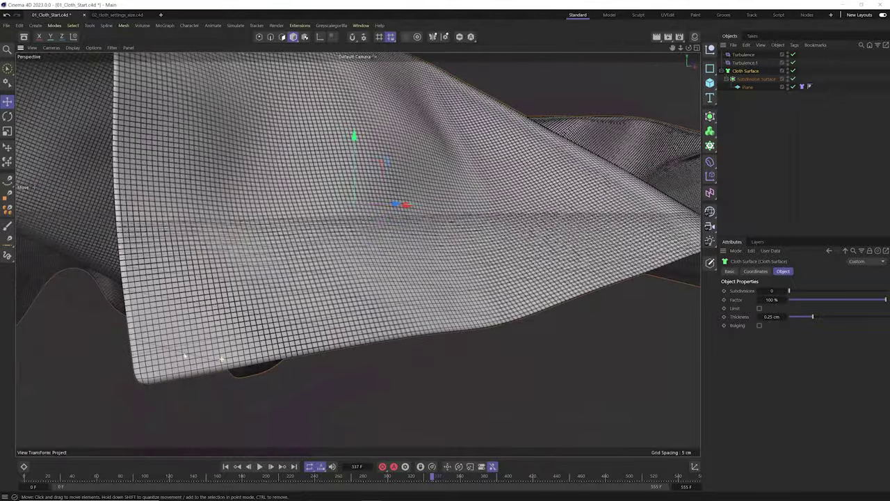
{"action": "scroll", "coordinate": [336, 281], "scroll_direction": "down", "scroll_amount": 4}
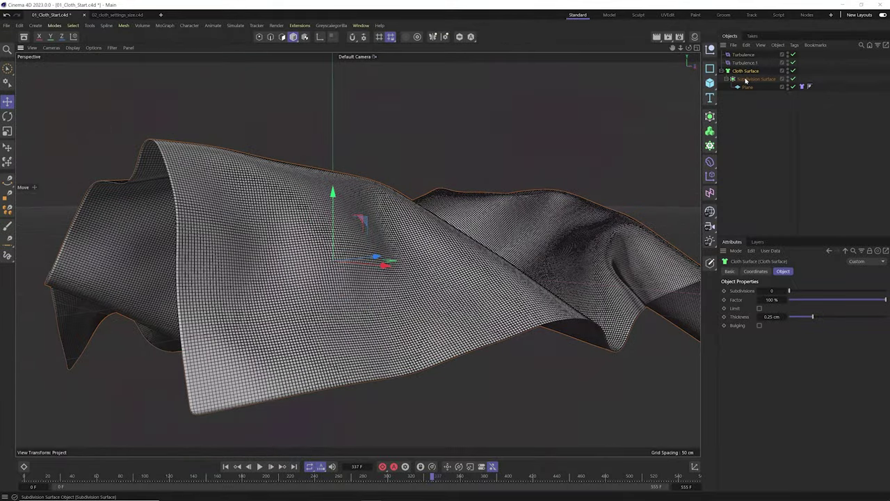
Add a second Subdivision Surface as parent of the Cloth Surface, with viewport and renderer subdivision both set to 1
{"action": "left_click", "coordinate": [709, 117]}
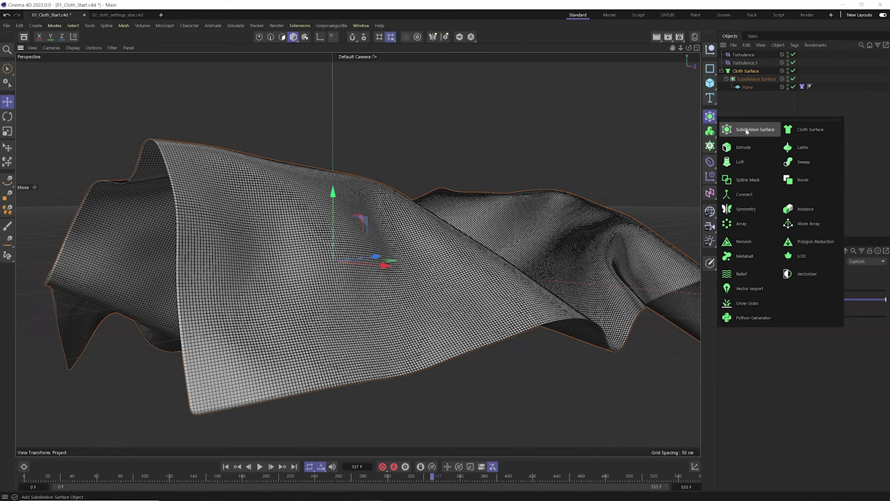
{"action": "left_click", "coordinate": [746, 131], "text": "alt"}
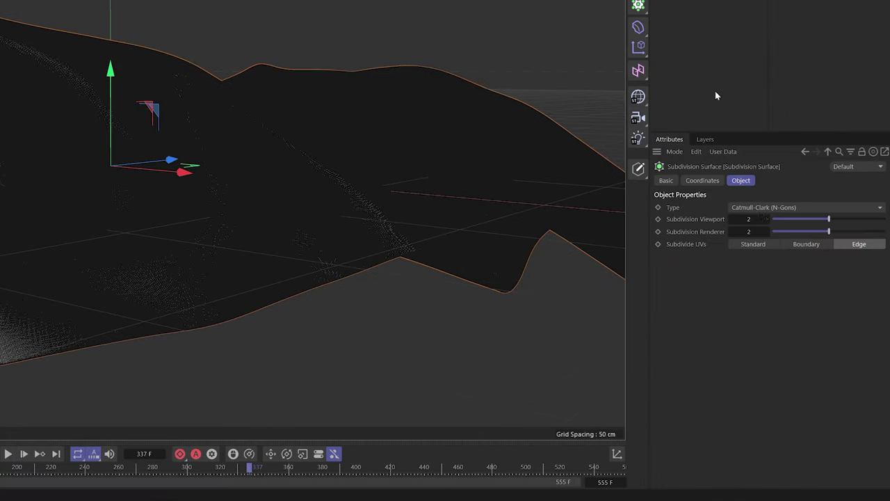
{"action": "double_click", "coordinate": [789, 298]}
{"action": "type", "text": "1"}
{"action": "key", "text": "Tab"}
{"action": "type", "text": "1"}
{"action": "key", "text": "Return"}
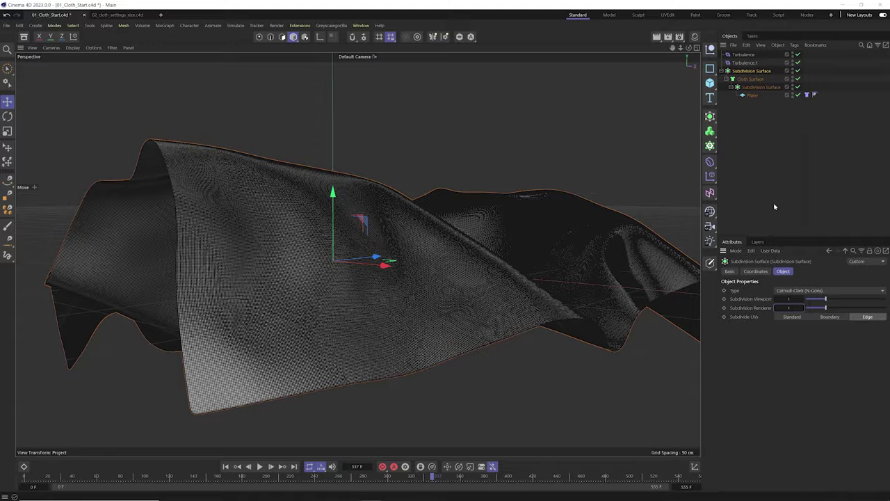
{"action": "left_click", "coordinate": [774, 207]}
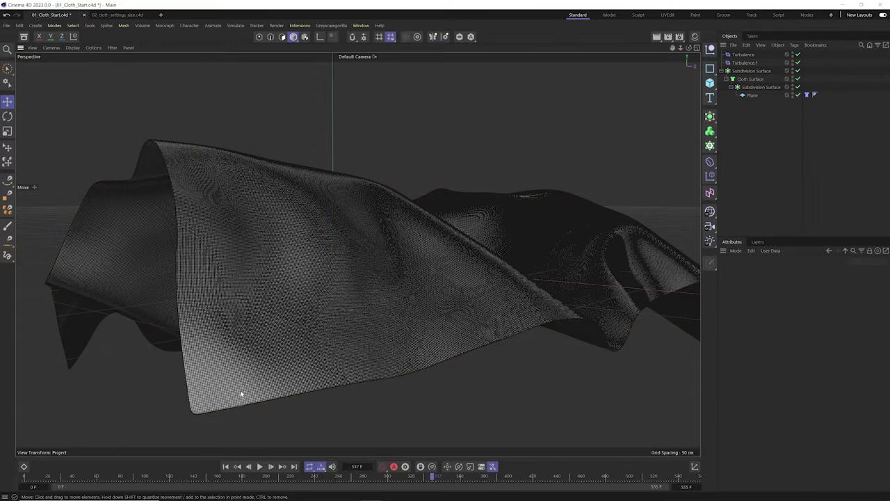
Inspect the cloth's edge up close and toggle the Cloth Surface to compare it with and without thickness
{"action": "scroll", "coordinate": [242, 394], "scroll_direction": "up", "scroll_amount": 5}
{"action": "left_click_drag", "start_coordinate": [241, 394], "coordinate": [323, 285], "text": "alt"}
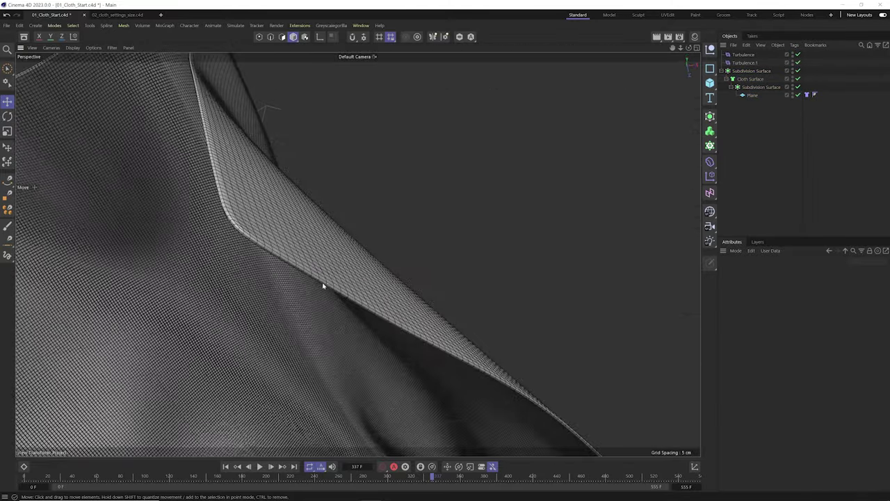
{"action": "left_click", "coordinate": [797, 79]}
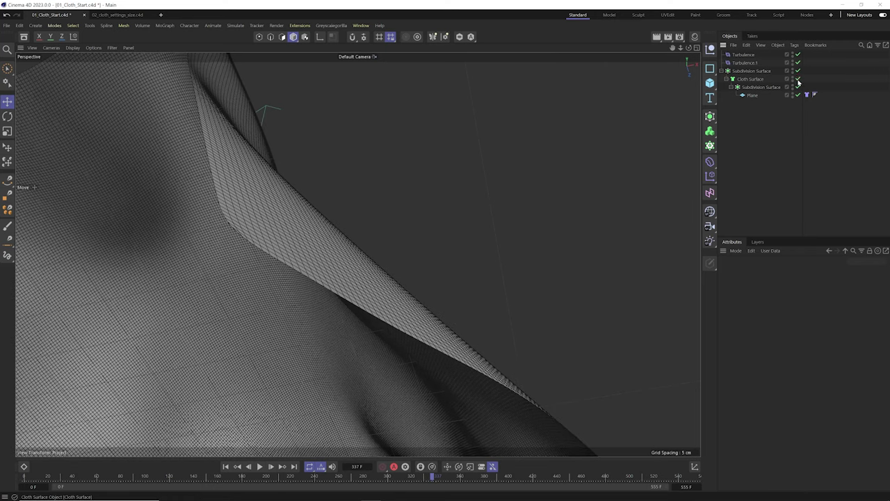
Turn off the outer Subdivision Surface to compare the cloth's edge, and inspect the Cloth Surface's thickness setting
{"action": "left_click", "coordinate": [798, 71]}
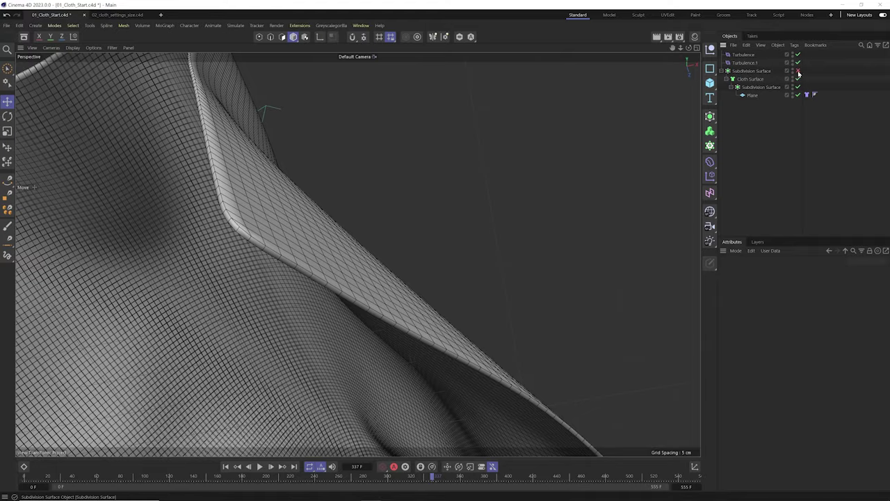
{"action": "left_click_drag", "start_coordinate": [333, 224], "coordinate": [390, 233], "text": "alt"}
{"action": "left_click", "coordinate": [750, 78]}
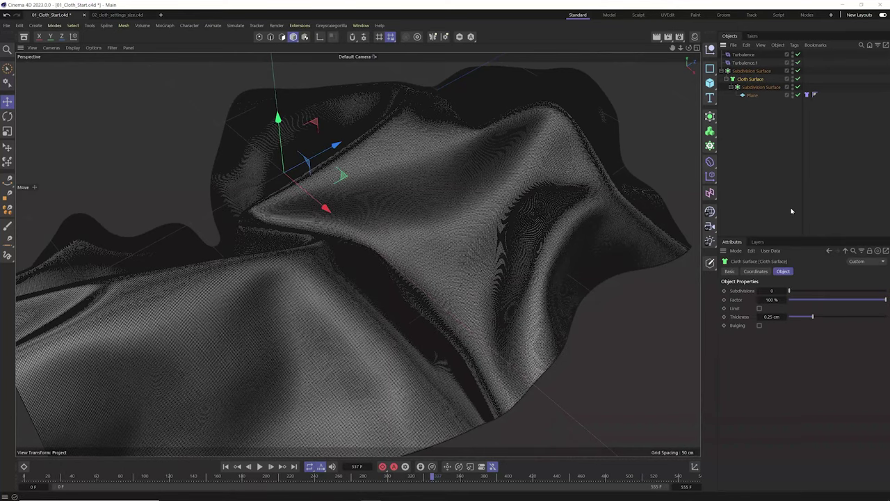
{"action": "right_click", "coordinate": [771, 315]}
{"action": "key", "text": "Escape"}
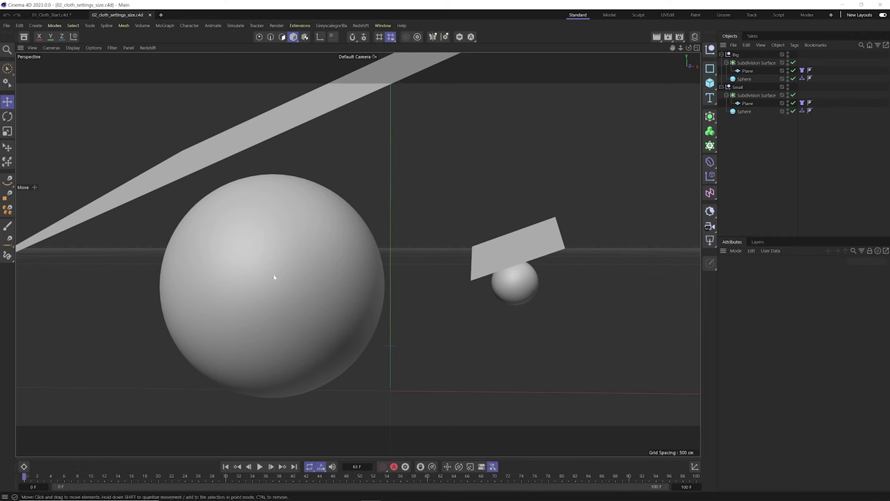
In 02_cloth_settings_size.c4d, select the Cloth tags of both planes and examine how the big and small cloths drape over their spheres
{"action": "left_click", "coordinate": [801, 102]}
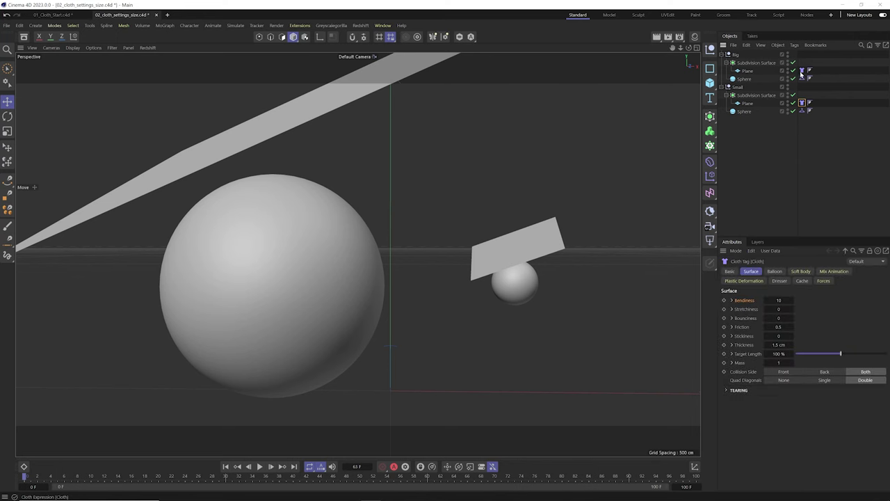
{"action": "left_click", "coordinate": [802, 71], "text": "ctrl"}
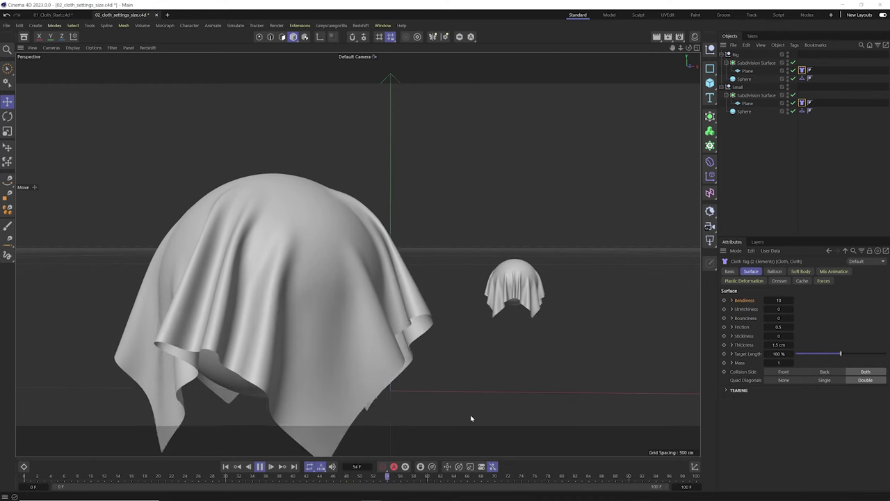
{"action": "middle_click_drag", "start_coordinate": [504, 200], "coordinate": [500, 159], "text": "alt"}
{"action": "key", "text": "F8"}
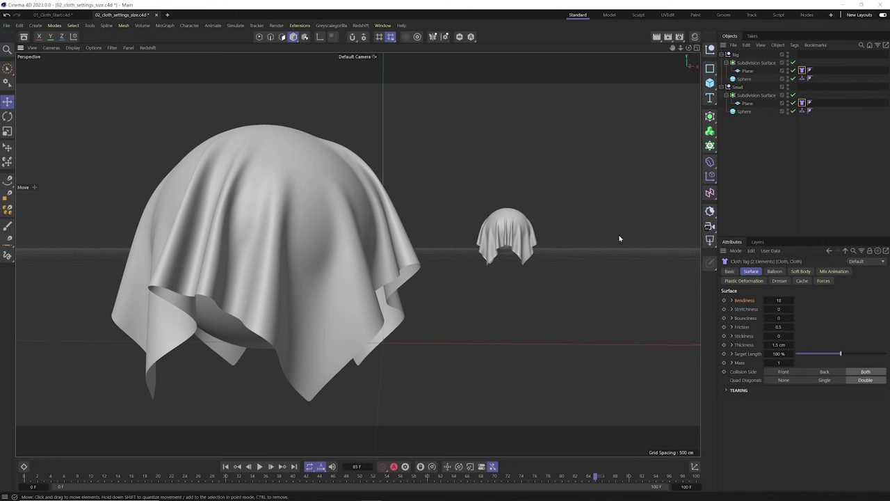
Add a Figure as a size reference and move it along X between the big and small draped spheres
{"action": "left_click", "coordinate": [709, 82]}
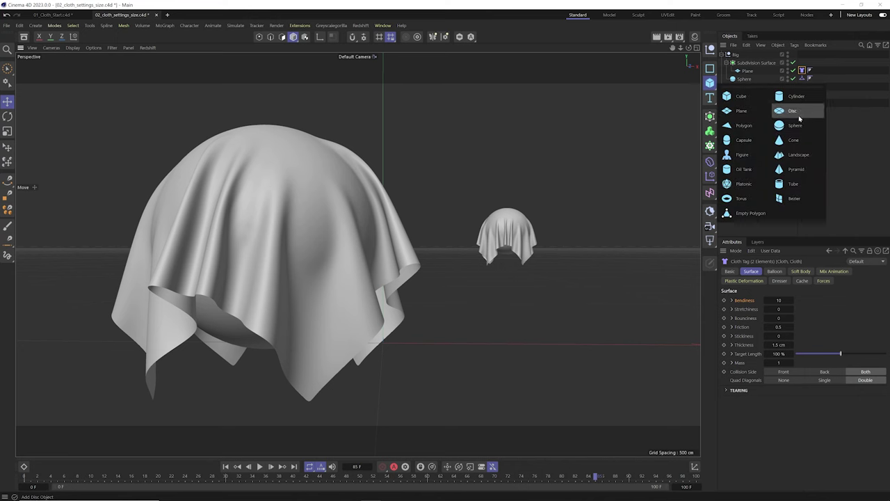
{"action": "left_click", "coordinate": [741, 154]}
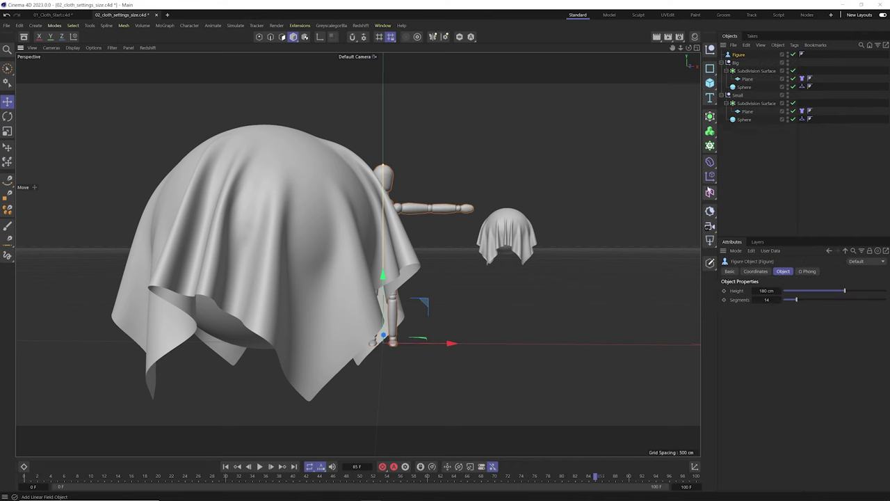
{"action": "left_click_drag", "start_coordinate": [452, 343], "coordinate": [511, 344]}
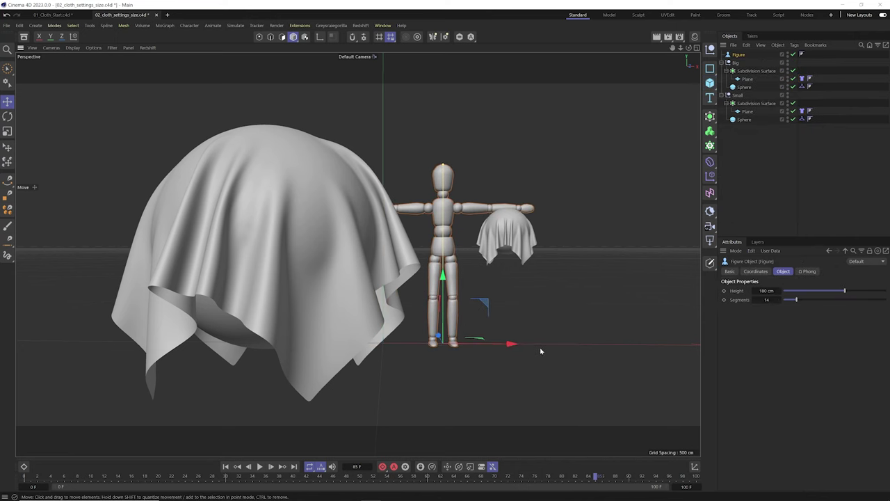
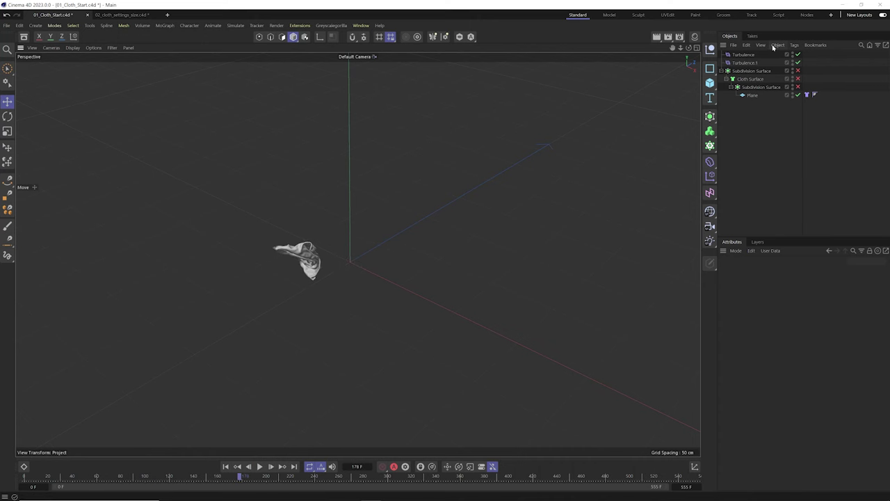
Check the first Turbulence force's settings in 01_Cloth_Start.c4d, rewind the animation and undo the recent changes
{"action": "left_click", "coordinate": [744, 55]}
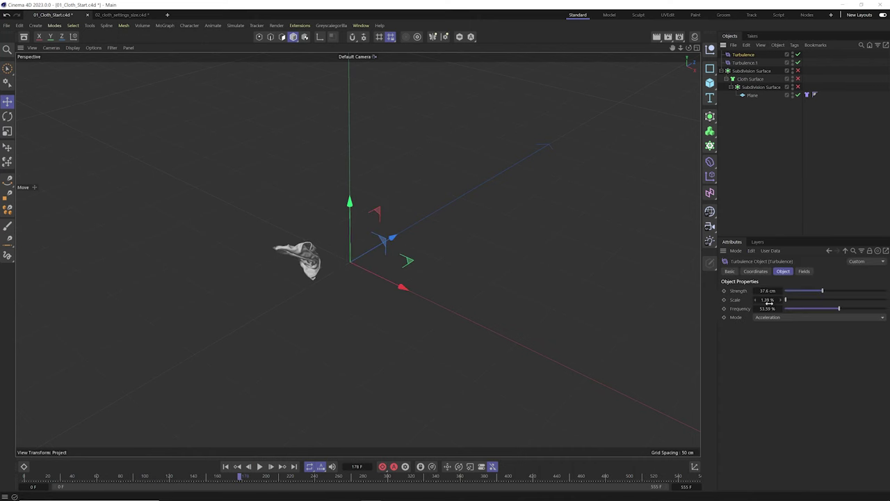
{"action": "key", "text": "shift+f"}
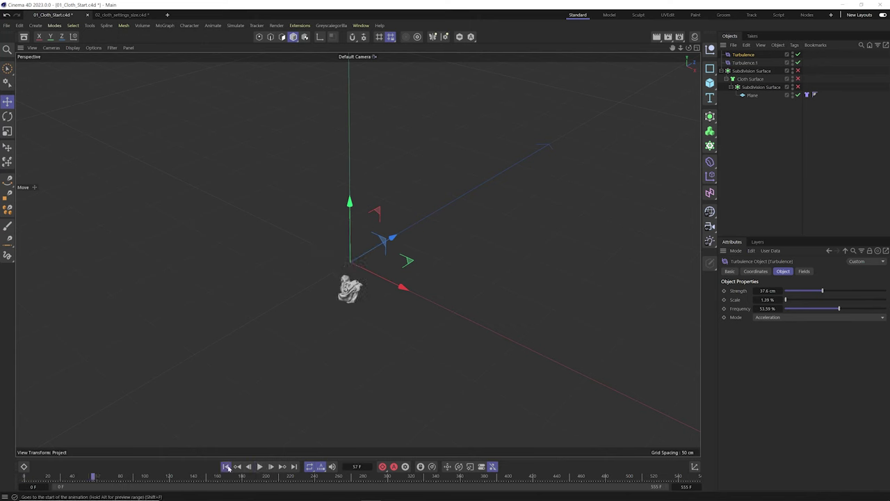
{"action": "key", "text": "shift+f"}
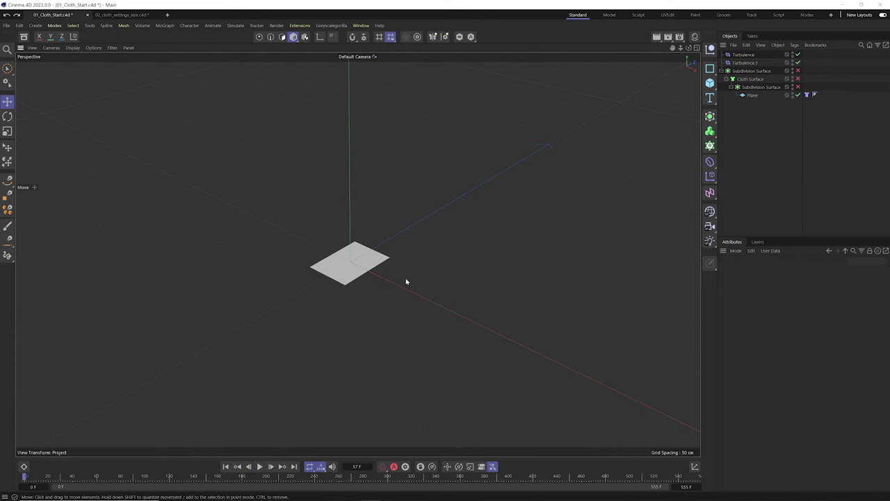
{"action": "key", "text": "ctrl+z"}
{"action": "key", "text": "ctrl+z"}
{"action": "key", "text": "ctrl+z"}
{"action": "key", "text": "ctrl+z"}
{"action": "key", "text": "ctrl+z"}
{"action": "key", "text": "ctrl+z"}
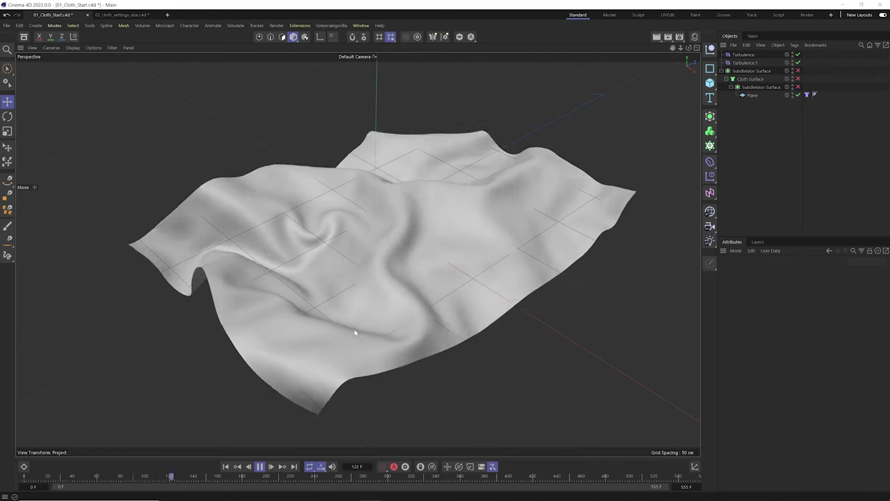
Set the Bendiness of the plane's Cloth tag to 500
{"action": "left_click", "coordinate": [806, 95]}
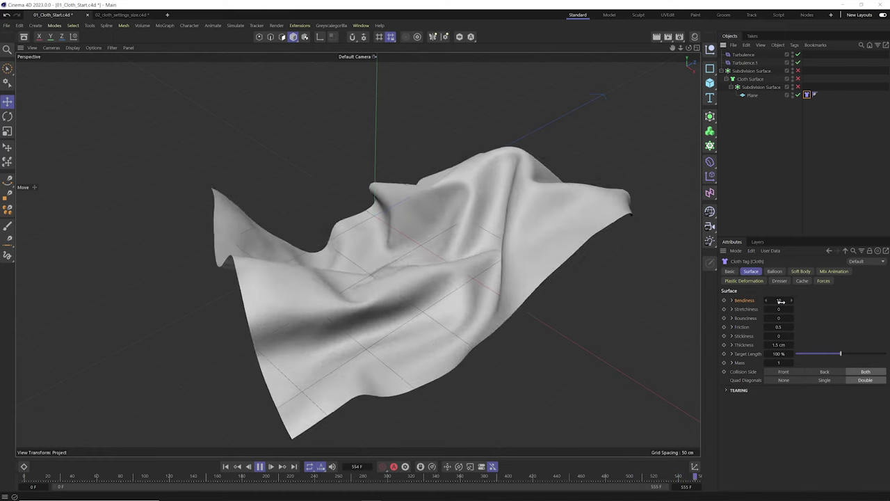
{"action": "left_click", "coordinate": [778, 300]}
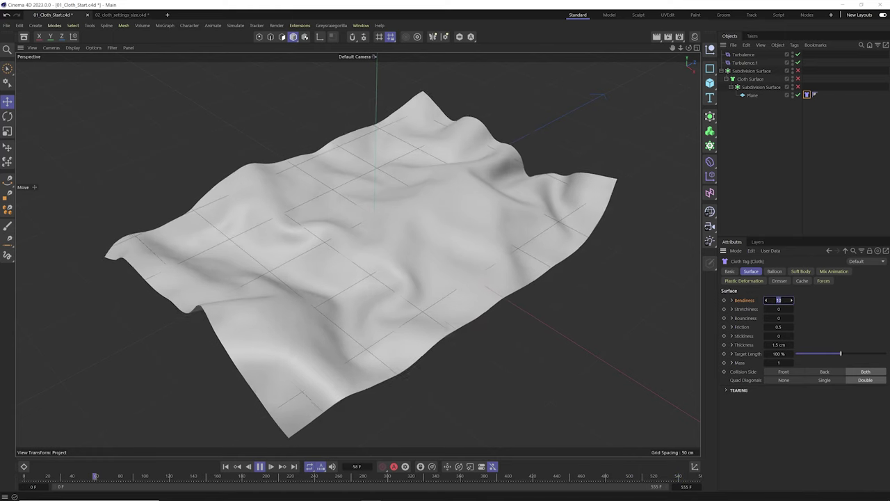
{"action": "type", "text": "500"}
{"action": "key", "text": "Return"}
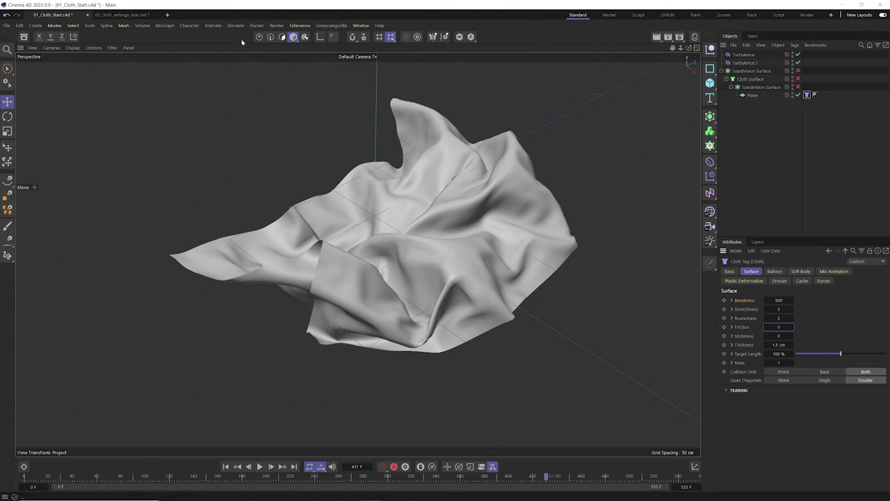
Add a Friction force with a strength of 250 and replay the cloth simulation from the start
{"action": "left_click", "coordinate": [212, 25]}
{"action": "mouse_move", "coordinate": [235, 25]}
{"action": "mouse_move", "coordinate": [245, 41]}
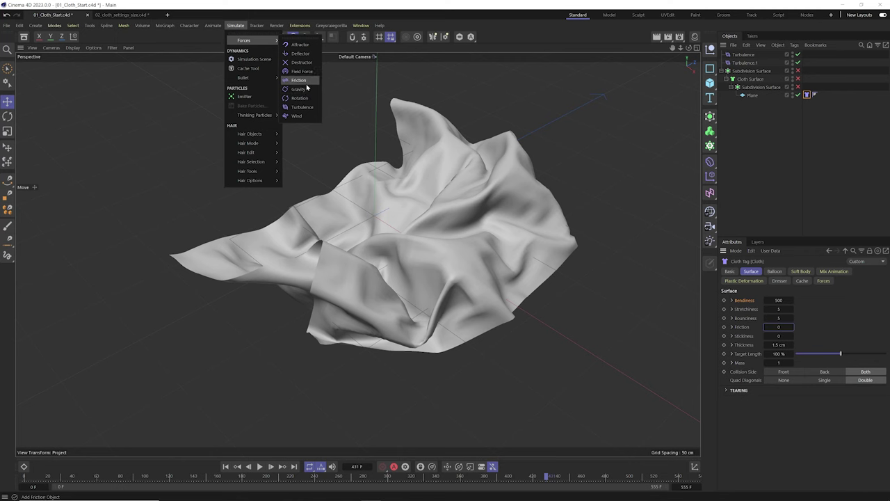
{"action": "left_click", "coordinate": [300, 80]}
{"action": "left_click", "coordinate": [226, 467]}
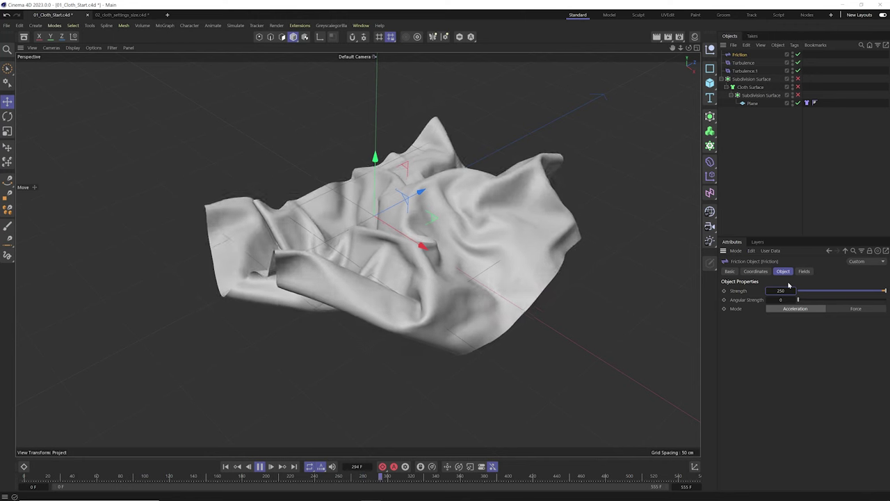
{"action": "left_click", "coordinate": [226, 466]}
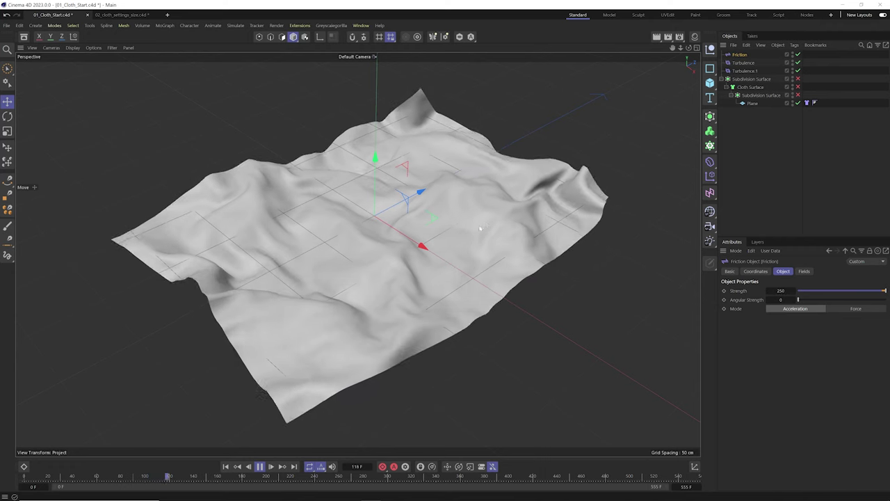
Review the Thickness setting of the plane's Cloth tag and display the cloth shaded with its mesh lines
{"action": "left_click", "coordinate": [806, 102]}
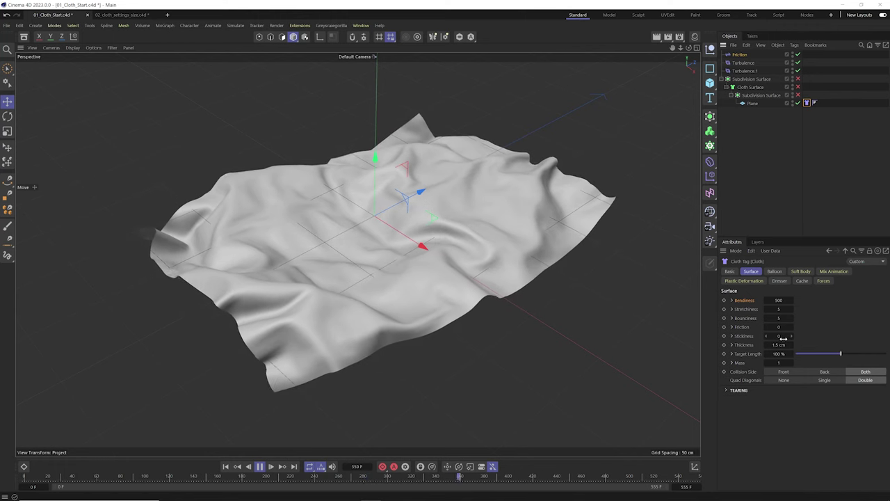
{"action": "left_click_drag", "start_coordinate": [781, 345], "coordinate": [793, 346]}
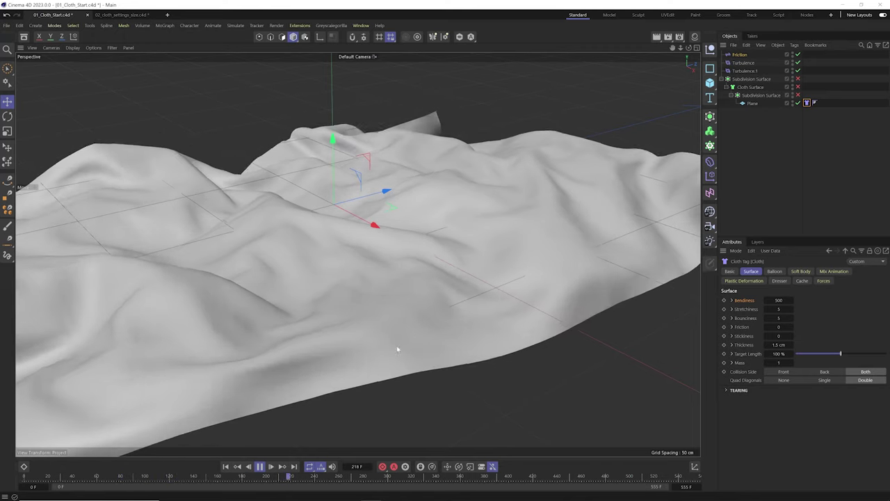
{"action": "key", "text": "n"}
{"action": "key", "text": "b"}
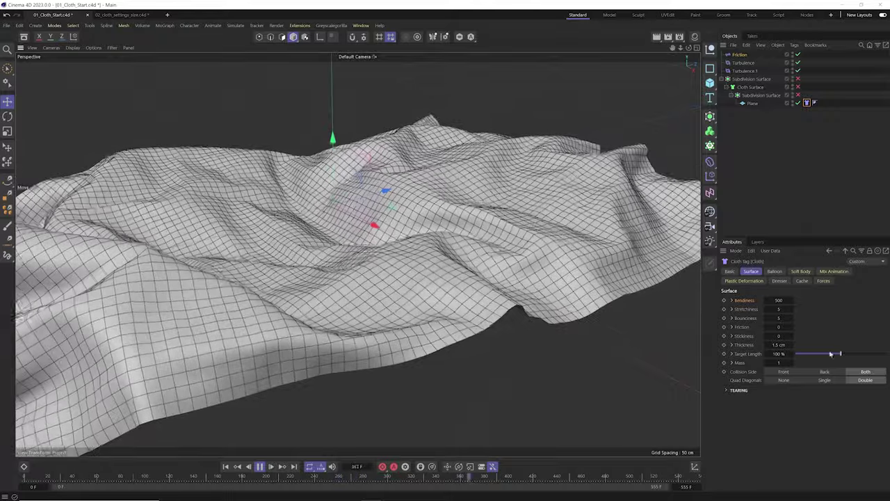
Try lower and higher Target Length values, up to 196 %, on the Cloth tag during playback, and reset it to 100 %
{"action": "left_click_drag", "start_coordinate": [840, 354], "coordinate": [822, 356]}
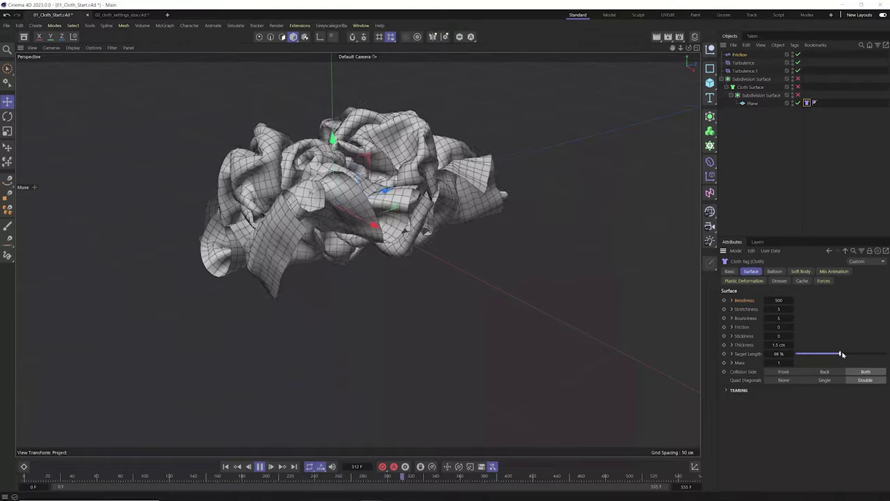
{"action": "left_click_drag", "start_coordinate": [858, 356], "coordinate": [885, 354]}
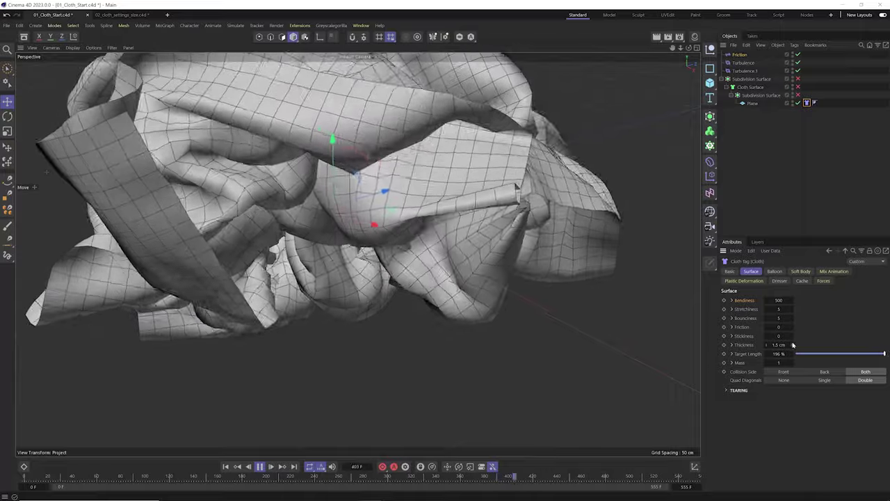
{"action": "double_click", "coordinate": [784, 353]}
{"action": "type", "text": "100"}
{"action": "key", "text": "Return"}
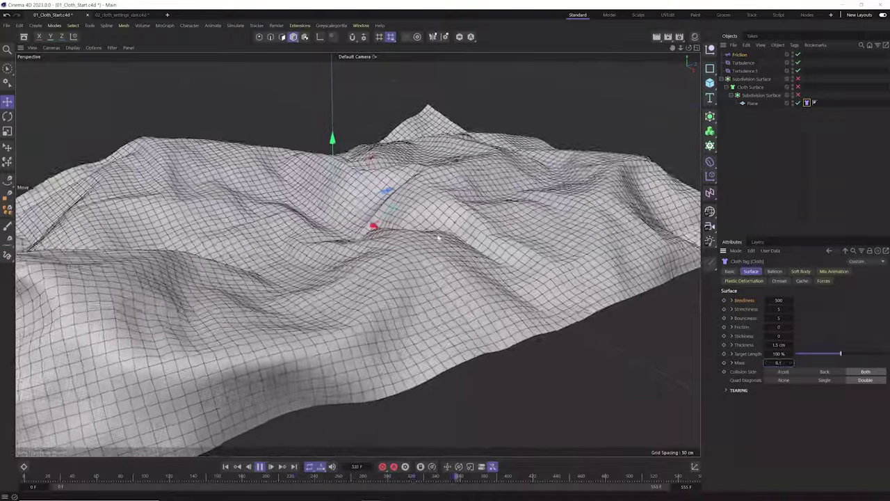
Stop the simulation and rewind the cloth to the first frame
{"action": "left_click_drag", "start_coordinate": [407, 243], "coordinate": [416, 292], "text": "alt"}
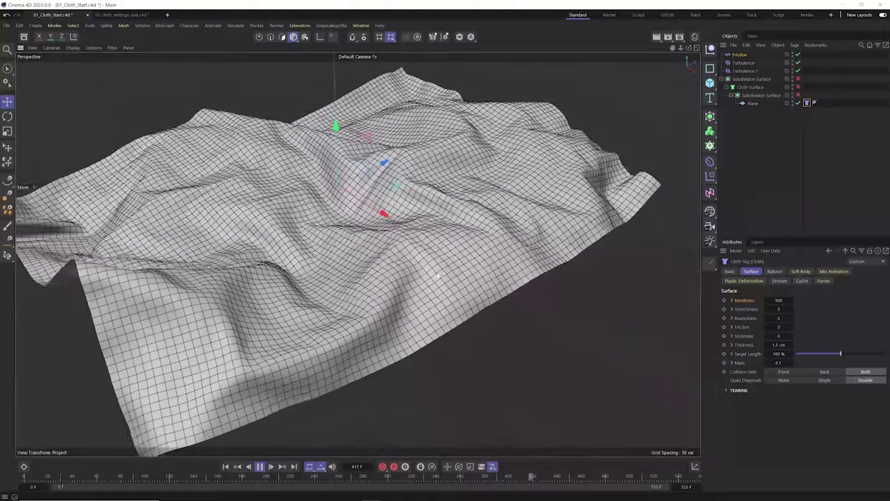
{"action": "key", "text": "F8"}
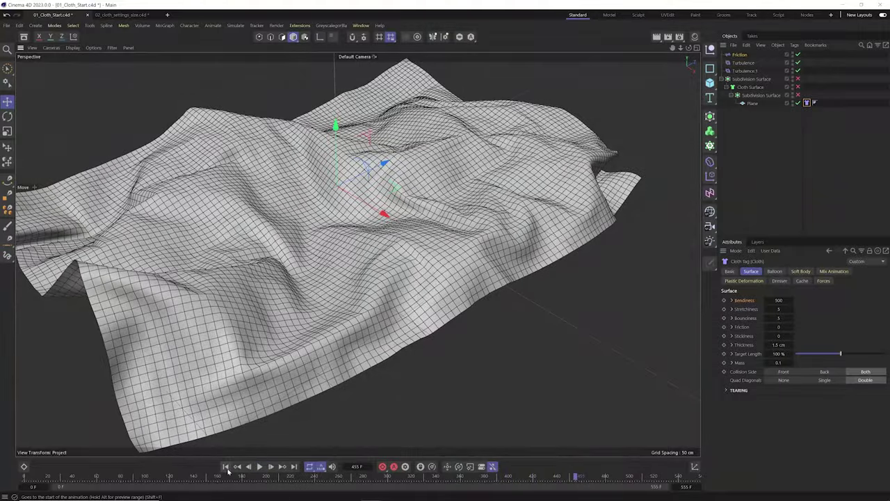
{"action": "left_click", "coordinate": [226, 467]}
{"action": "left_click_drag", "start_coordinate": [362, 318], "coordinate": [334, 328], "text": "alt"}
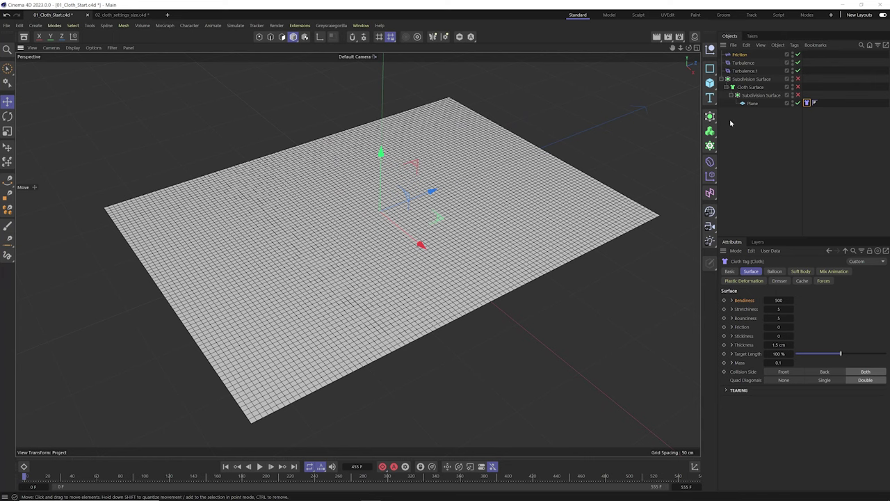
Add a Rotation force to the scene alongside the Friction and Turbulence forces
{"action": "left_click", "coordinate": [739, 55]}
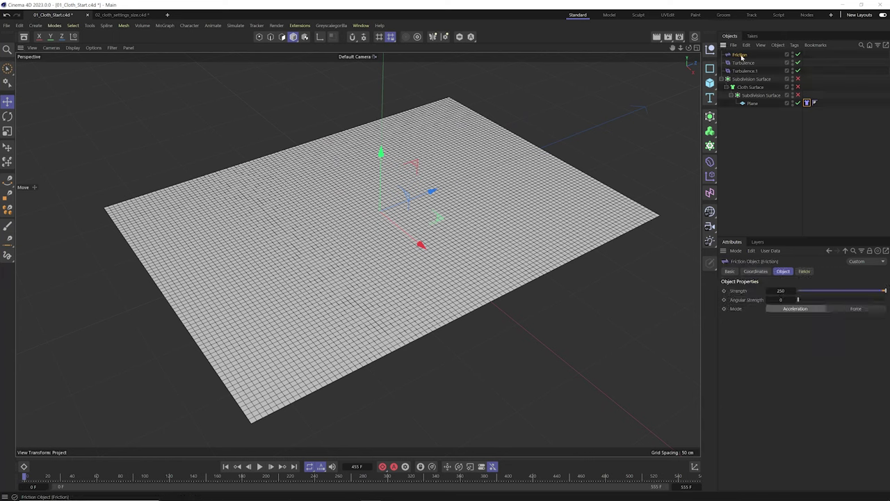
{"action": "left_click", "coordinate": [213, 28]}
{"action": "mouse_move", "coordinate": [239, 27]}
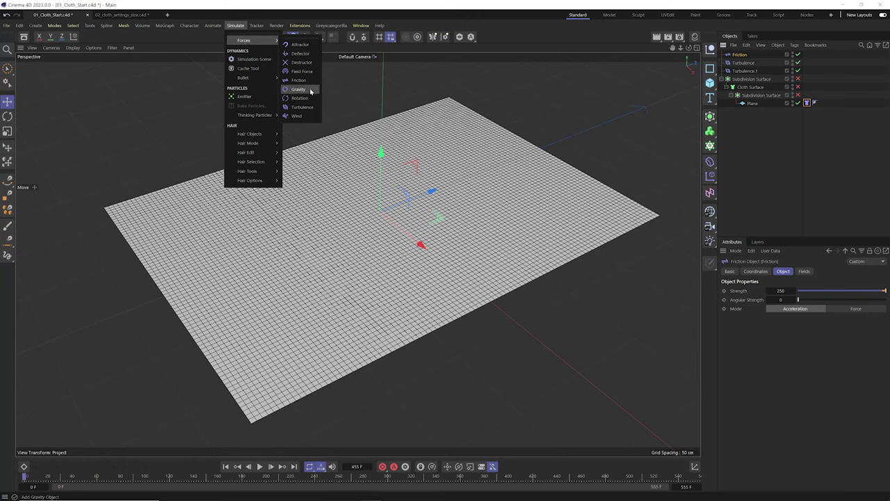
{"action": "left_click", "coordinate": [315, 97]}
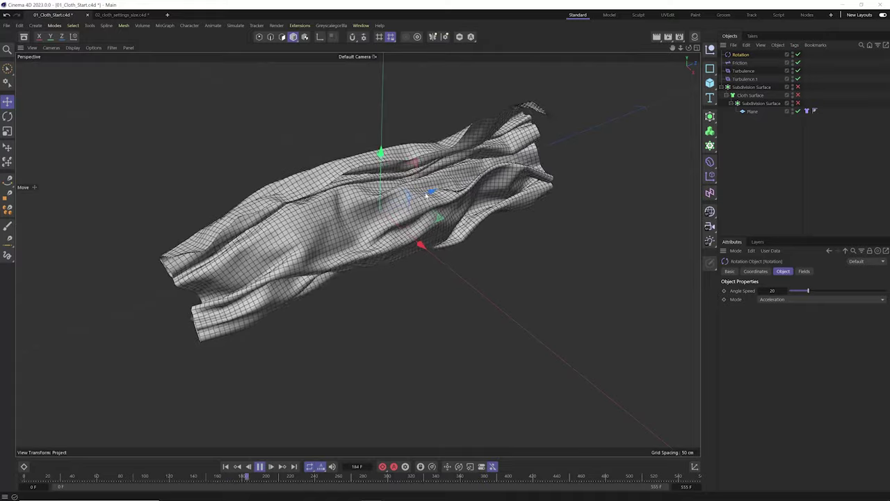
Rotate the Rotation force about a quarter turn around its X axis and set its Angle Speed to about 62.7
{"action": "key", "text": "r"}
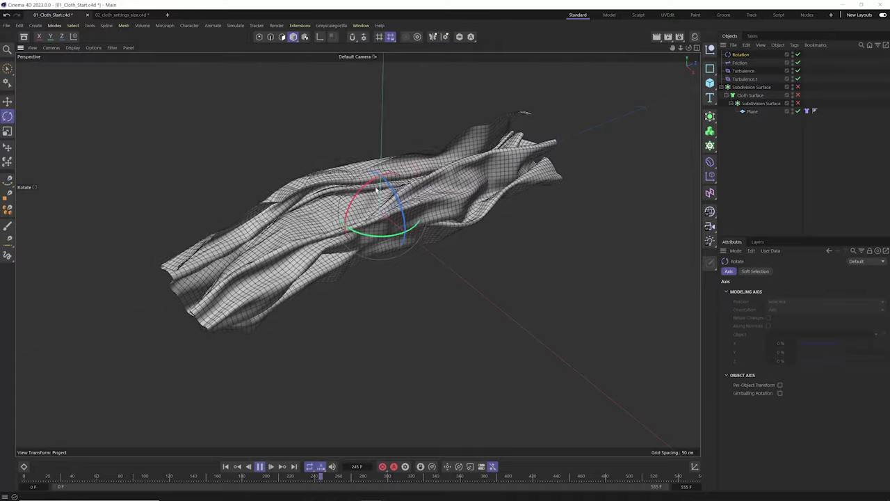
{"action": "left_click_drag", "start_coordinate": [376, 190], "coordinate": [323, 252]}
{"action": "key", "text": "e"}
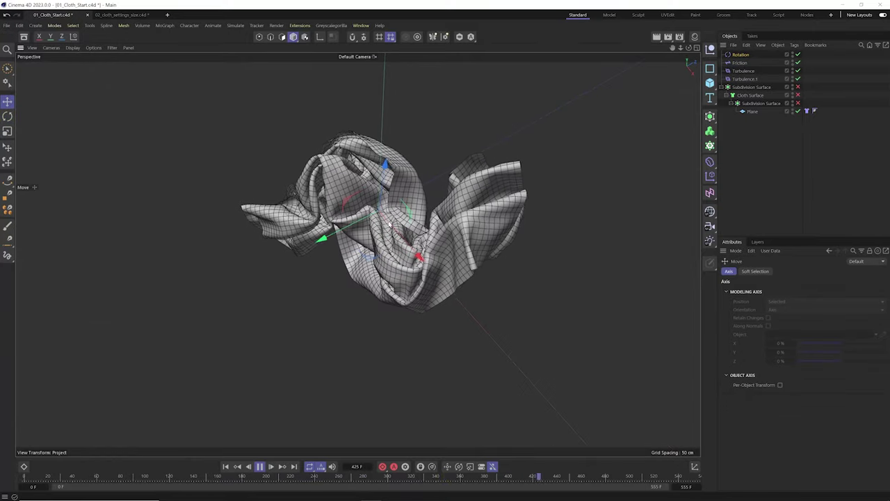
{"action": "left_click", "coordinate": [740, 54]}
{"action": "left_click_drag", "start_coordinate": [807, 290], "coordinate": [853, 292]}
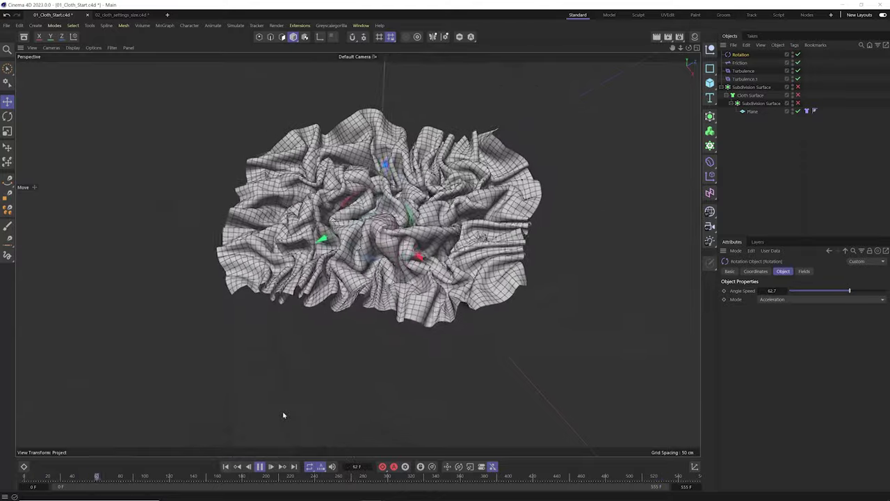
Stop the simulation and rewind the cloth to its flat state at frame 0
{"action": "left_click", "coordinate": [242, 479]}
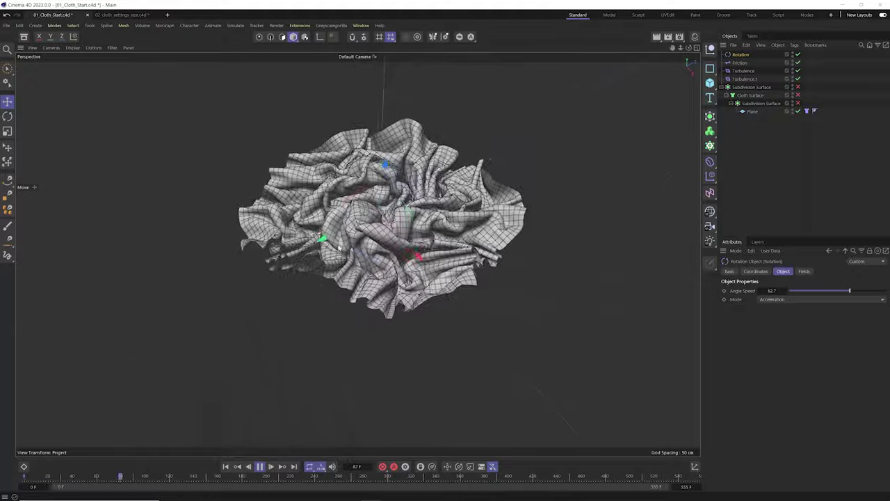
{"action": "key", "text": "space"}
{"action": "left_click", "coordinate": [226, 466]}
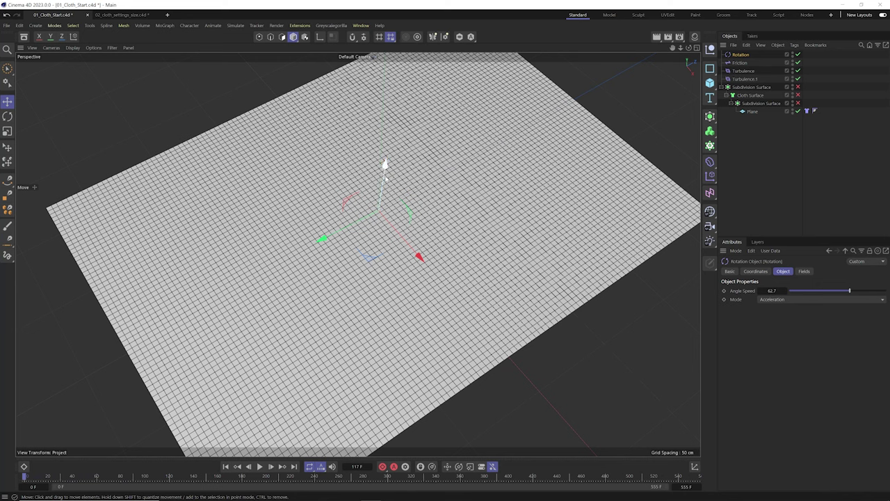
Add a Spherical Field to the Rotation force to limit its effect to the middle of the cloth
{"action": "left_click", "coordinate": [800, 271]}
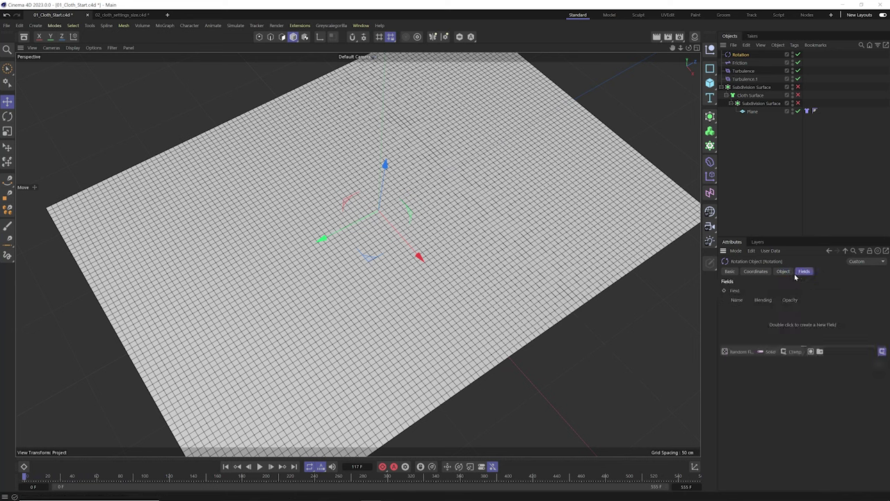
{"action": "left_click", "coordinate": [737, 351]}
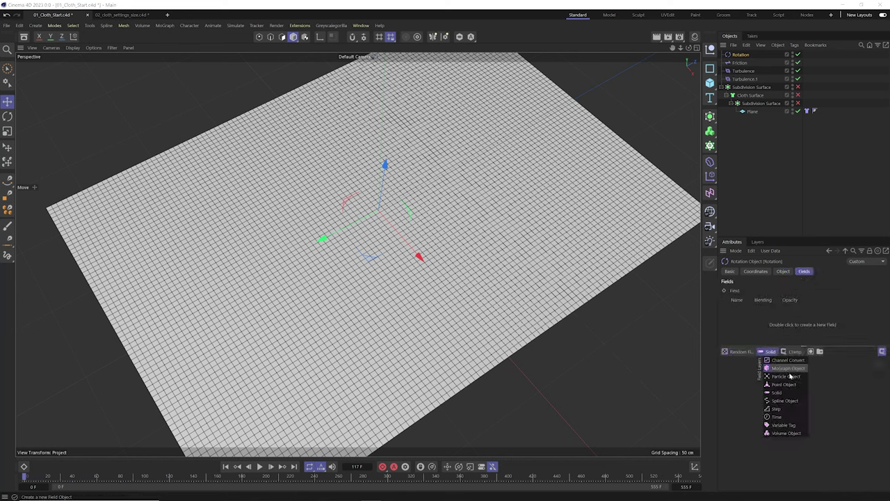
{"action": "left_click", "coordinate": [792, 376]}
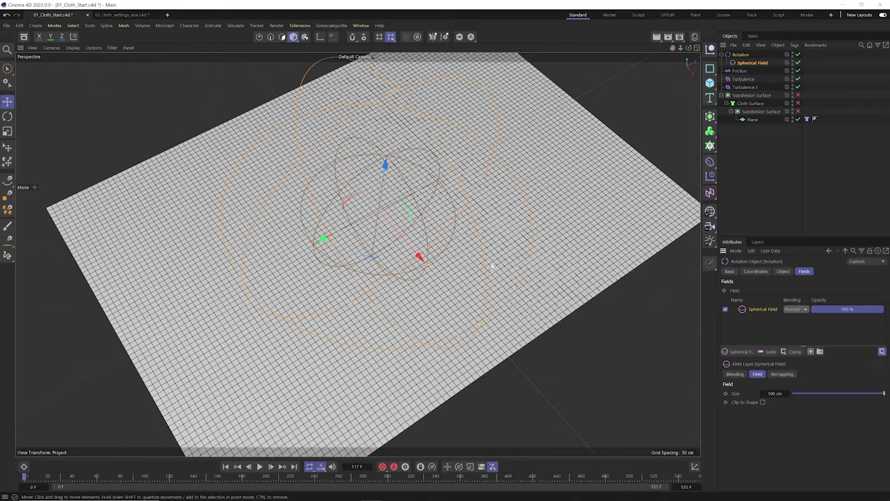
Play the simulation with the Spherical Field, view the field's Remapping settings, and stop playback
{"action": "left_click", "coordinate": [264, 467]}
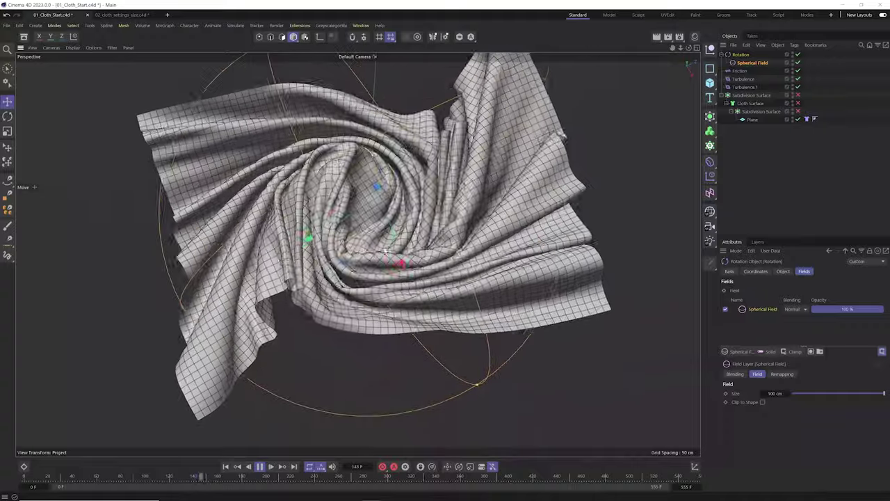
{"action": "left_click", "coordinate": [420, 298]}
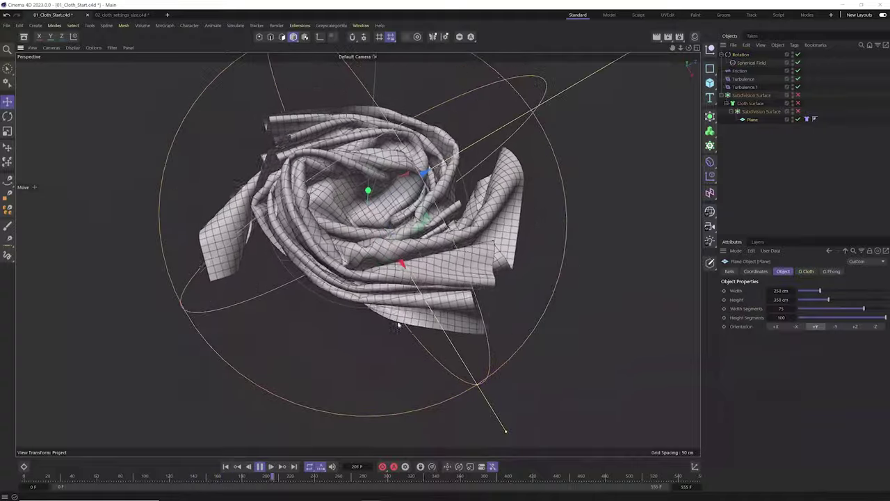
{"action": "left_click", "coordinate": [502, 181]}
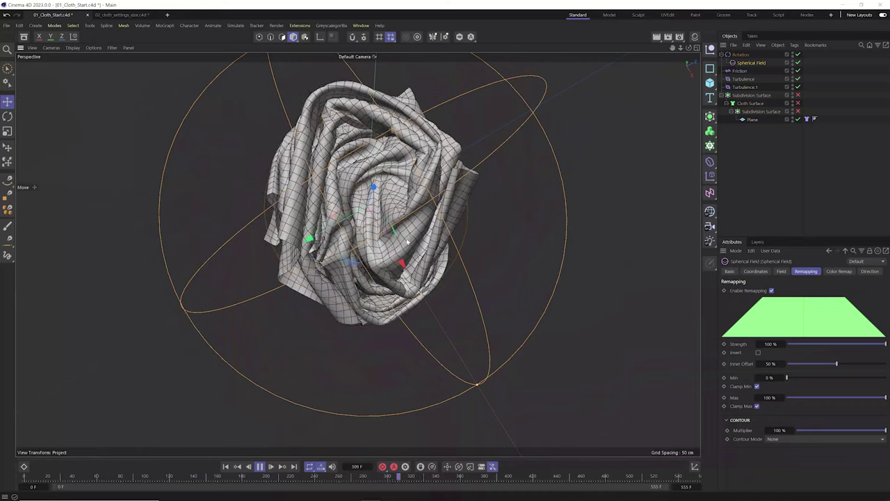
{"action": "key", "text": "F8"}
Set the project simulation's Smoothing Iterations to 7 and Damping to 5 %, and replay the simulation from the first frame
{"action": "key", "text": "ctrl+d"}
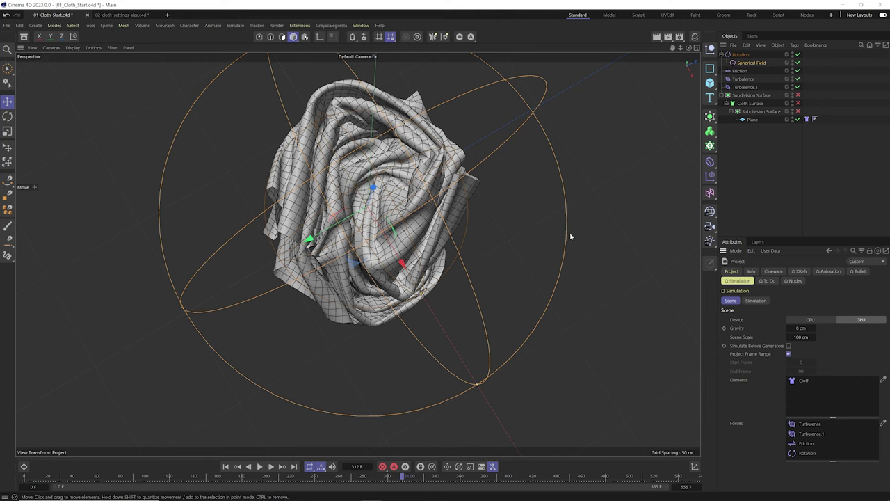
{"action": "left_click", "coordinate": [763, 299]}
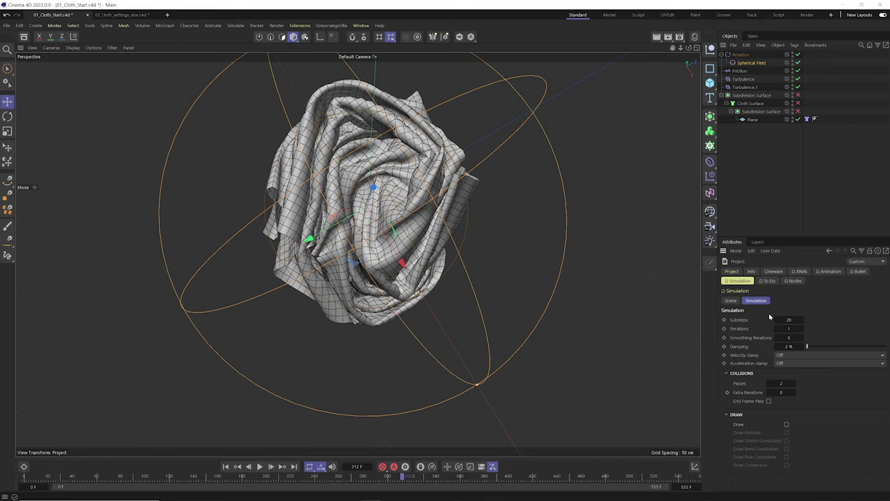
{"action": "left_click", "coordinate": [260, 466]}
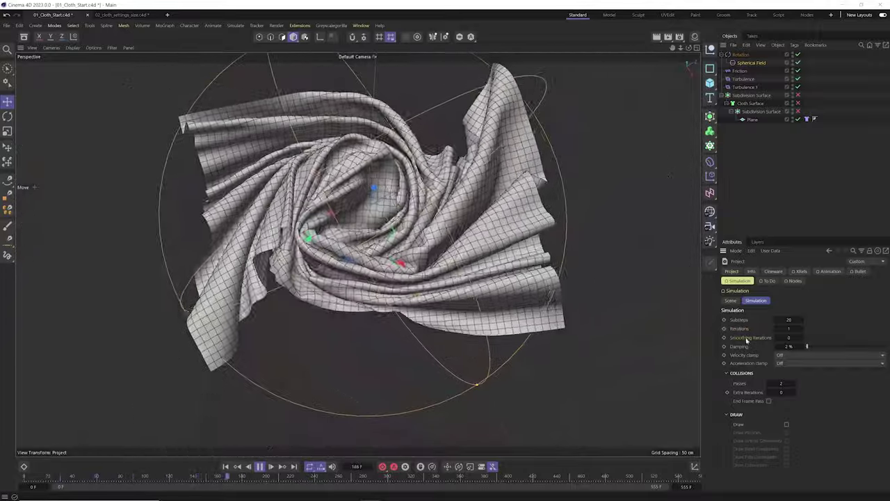
{"action": "left_click", "coordinate": [801, 338]}
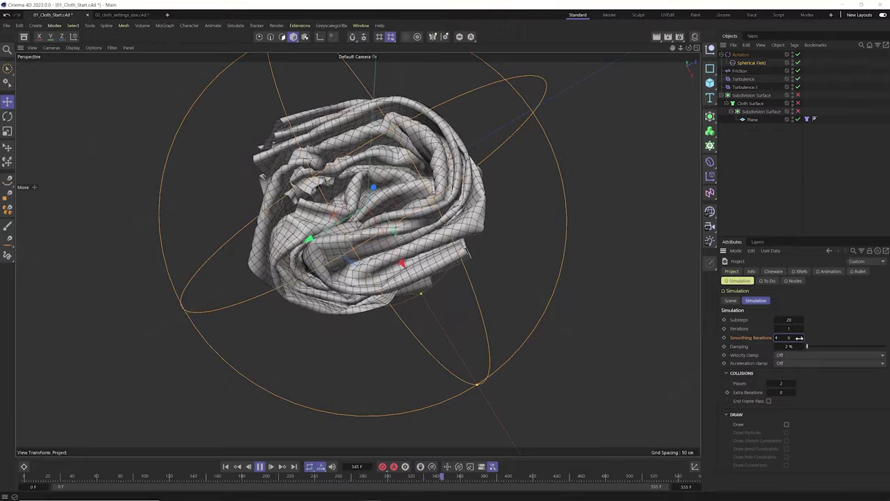
{"action": "left_click", "coordinate": [226, 466]}
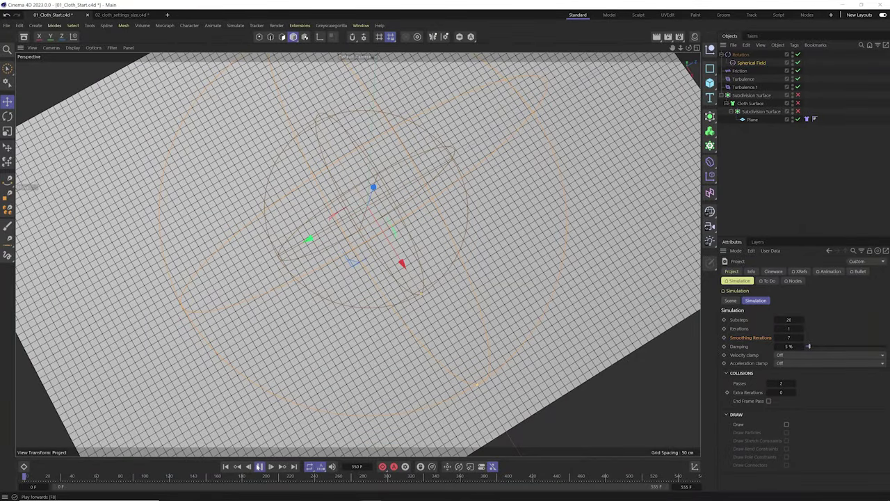
{"action": "left_click", "coordinate": [259, 466]}
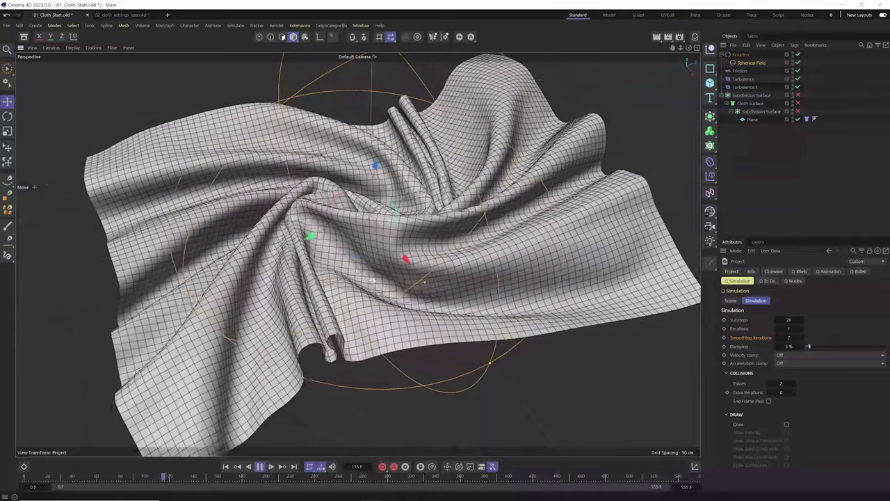
Set the Rotation force's Angle Speed to 300 and replay the simulation from the first frame
{"action": "left_click", "coordinate": [741, 54]}
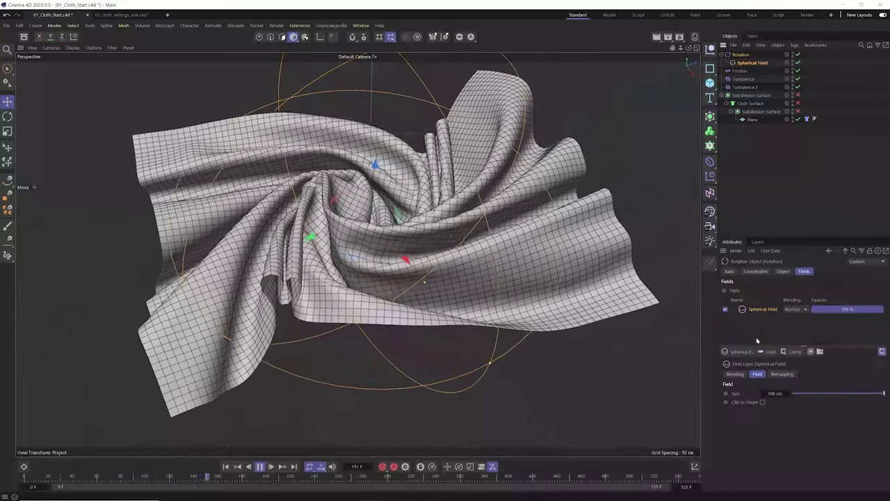
{"action": "left_click", "coordinate": [783, 272]}
{"action": "left_click", "coordinate": [755, 272]}
{"action": "left_click", "coordinate": [783, 271]}
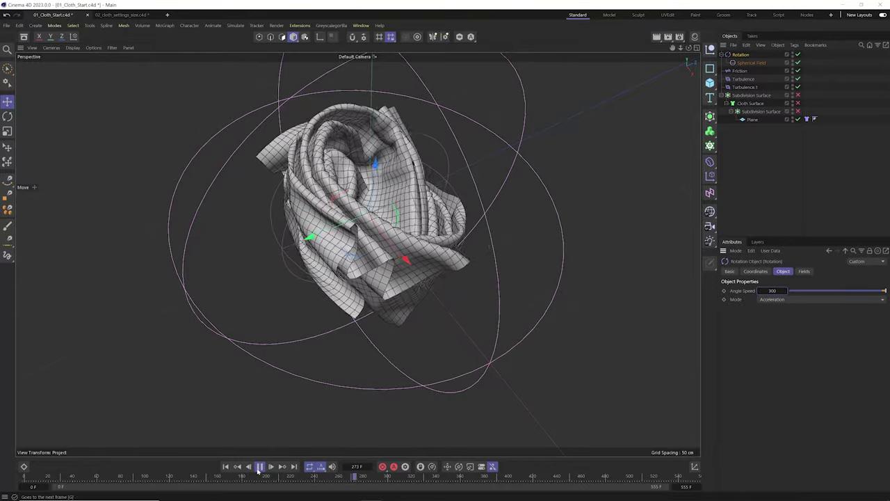
{"action": "left_click", "coordinate": [226, 466]}
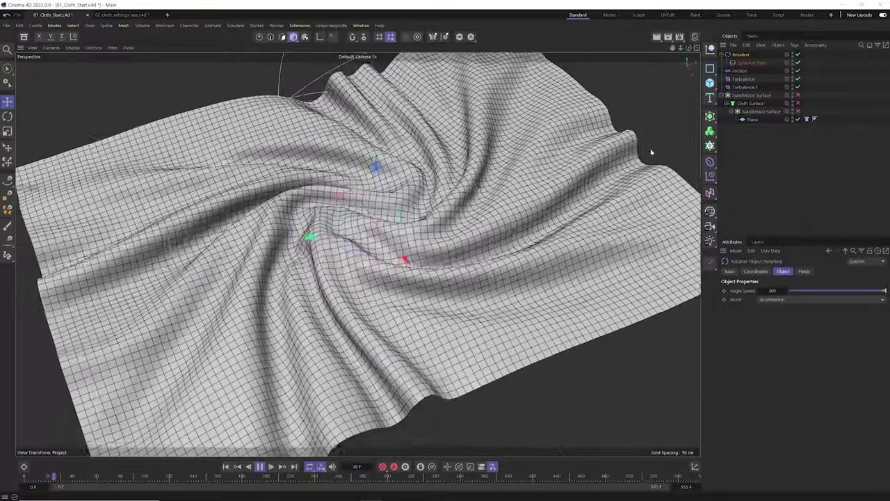
Lower the Spherical Field's Inner Offset to about 16.3 %, rewind the simulation, and scale the field down to about half its size
{"action": "left_click", "coordinate": [751, 63]}
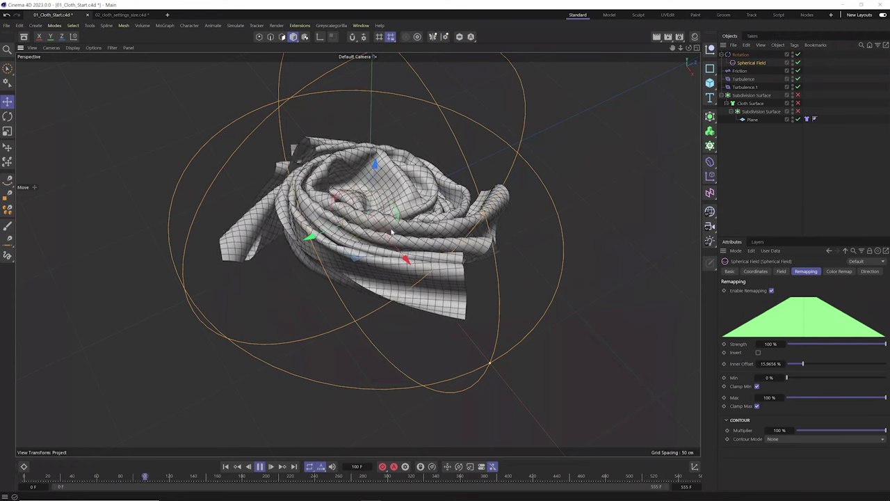
{"action": "key", "text": "space"}
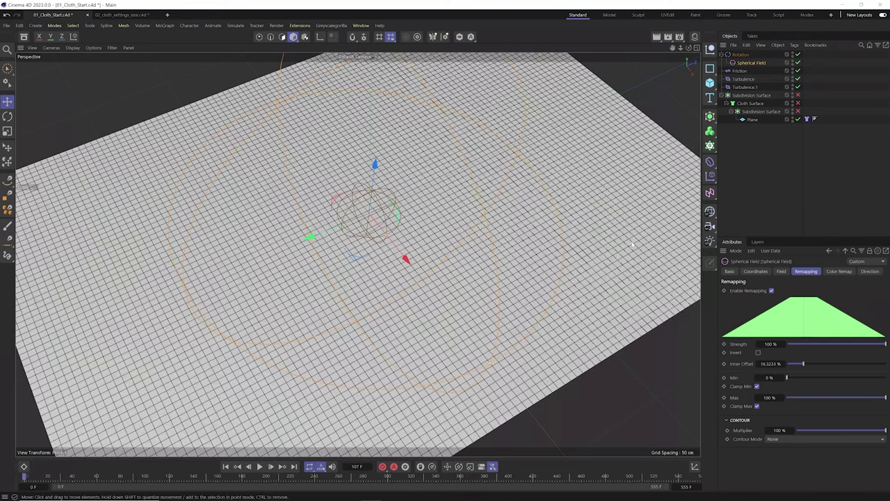
{"action": "key", "text": "t"}
{"action": "key", "text": "e"}
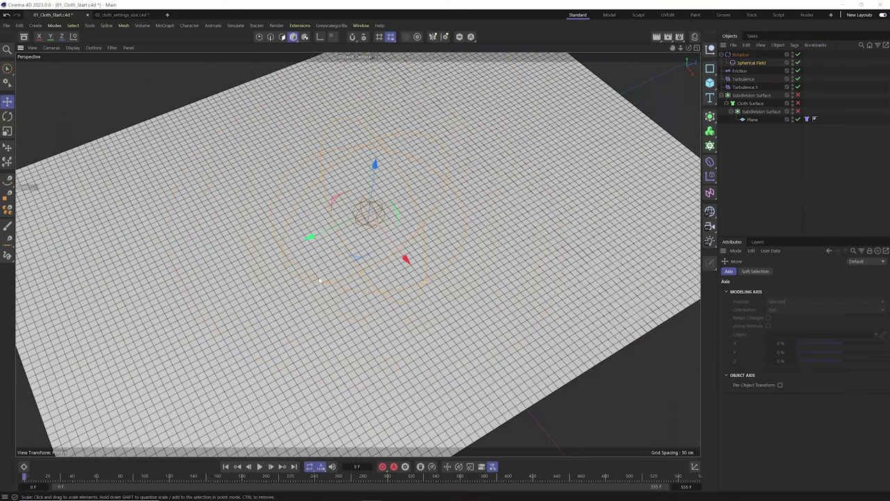
Test the simulation, enlarge the Spherical Field to about 62.9 cm, and replay from the first frame
{"action": "left_click", "coordinate": [225, 467]}
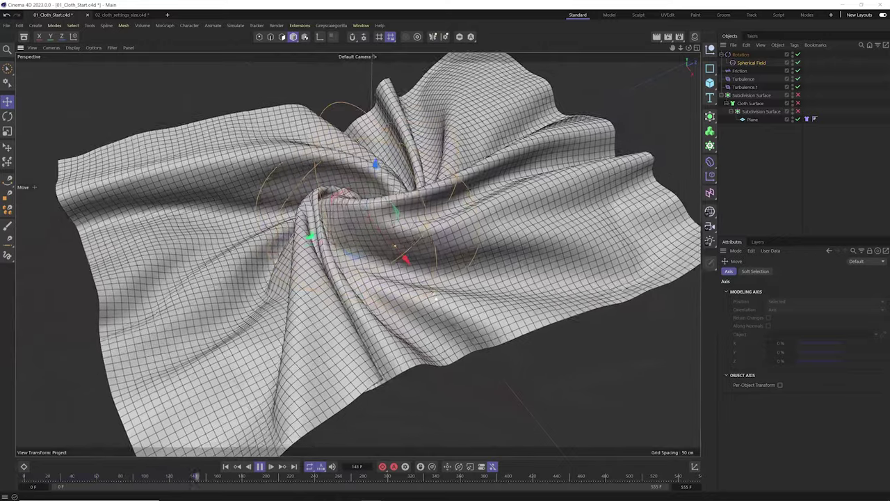
{"action": "key", "text": "F8"}
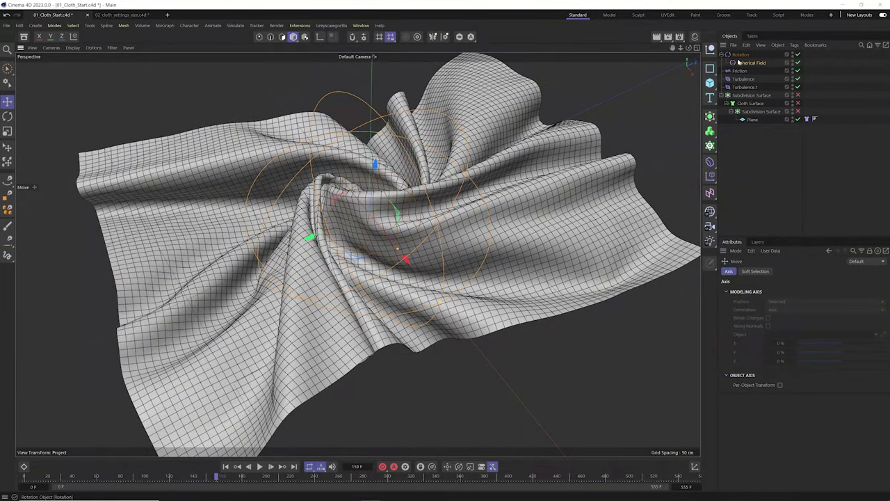
{"action": "left_click", "coordinate": [225, 467]}
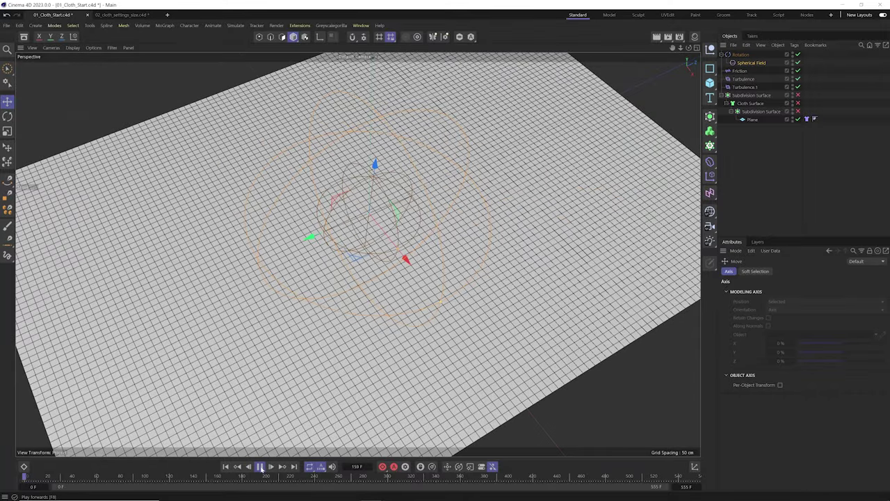
{"action": "left_click", "coordinate": [260, 468]}
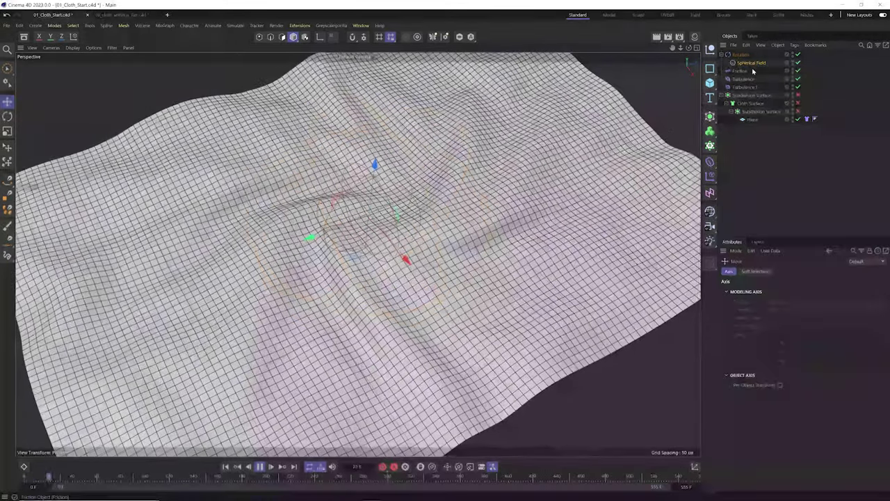
Add a Random Field above the Spherical Field in the Rotation force's field list
{"action": "left_click", "coordinate": [742, 56]}
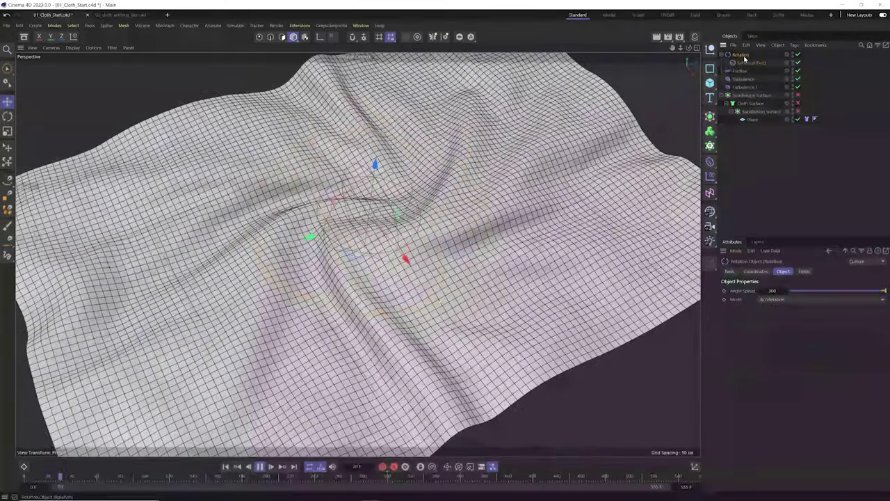
{"action": "left_click", "coordinate": [804, 270]}
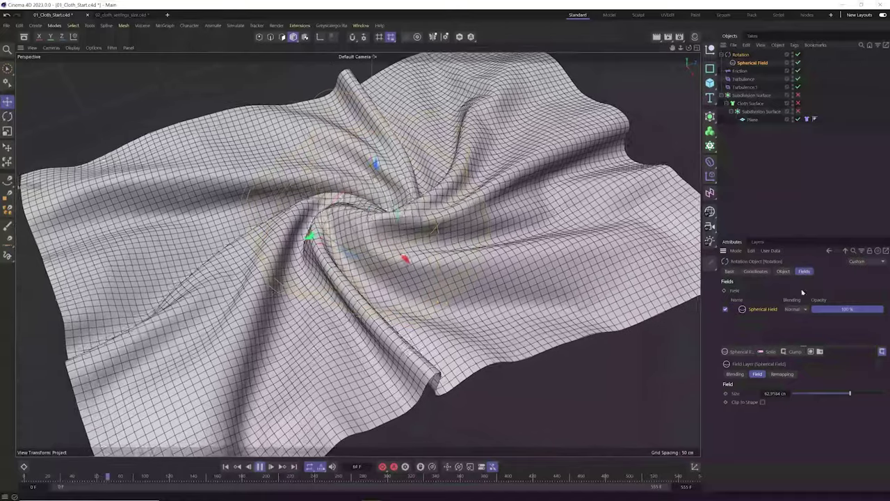
{"action": "left_click", "coordinate": [739, 351]}
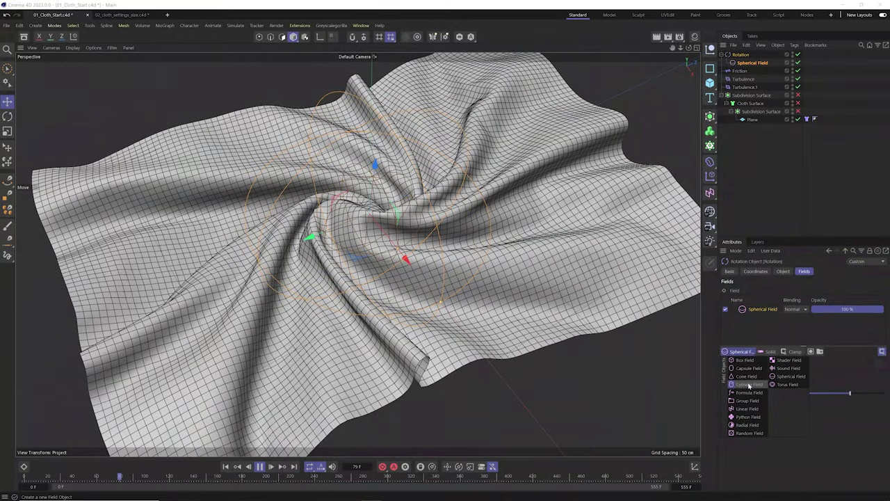
{"action": "left_click", "coordinate": [748, 433]}
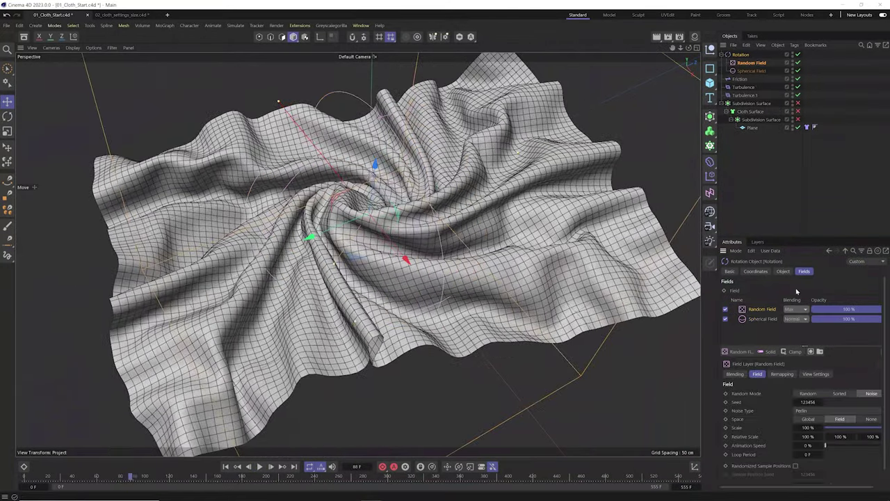
Enable the Random Field's Viewplane Preview to display its noise pattern around the cloth
{"action": "left_click", "coordinate": [751, 64]}
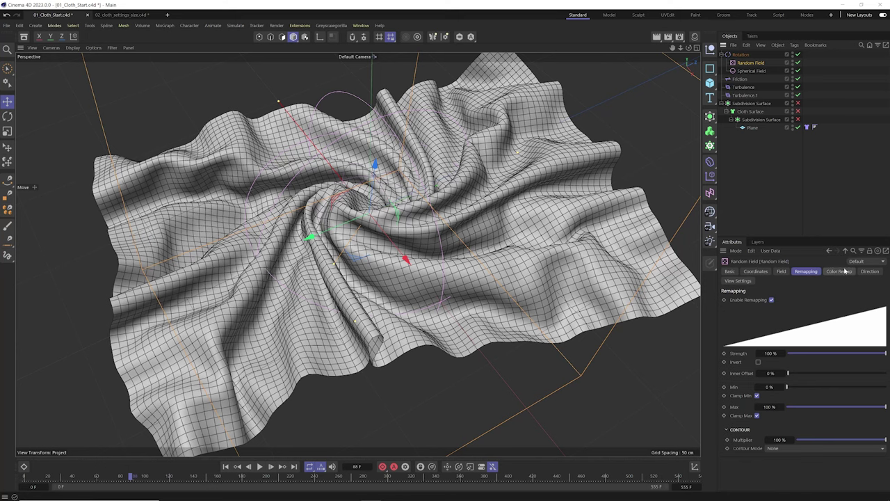
{"action": "left_click", "coordinate": [870, 271]}
{"action": "left_click", "coordinate": [734, 282]}
{"action": "left_click", "coordinate": [776, 299]}
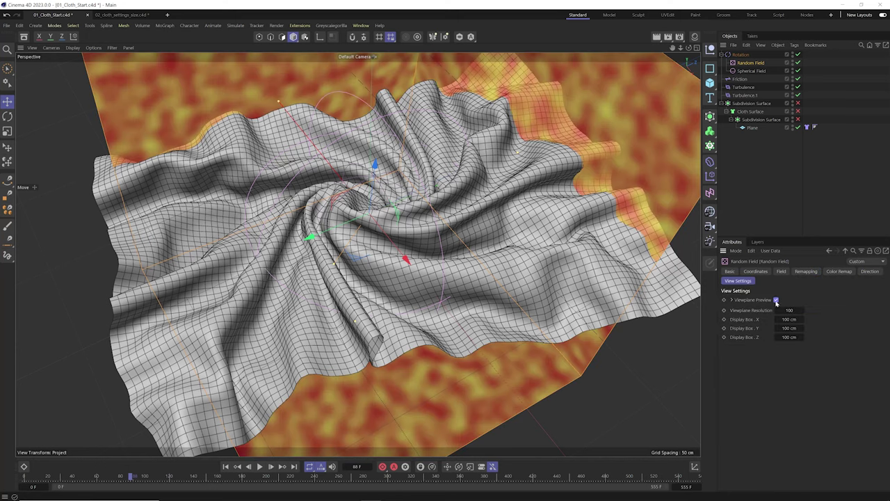
{"action": "left_click_drag", "start_coordinate": [489, 282], "coordinate": [481, 244], "text": "alt"}
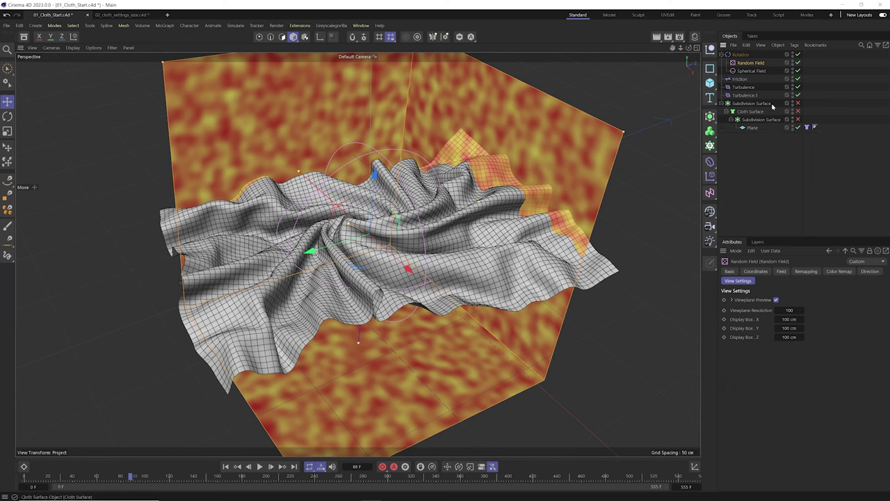
Set the Random Field's blending to Multiply and its noise Scale to 392 % on the Rotation force
{"action": "left_click", "coordinate": [742, 55]}
{"action": "left_click", "coordinate": [792, 309]}
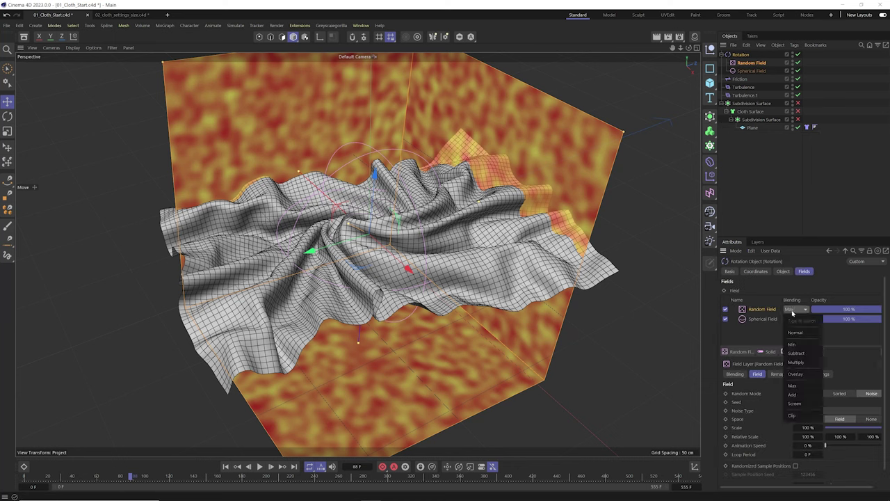
{"action": "left_click", "coordinate": [809, 363]}
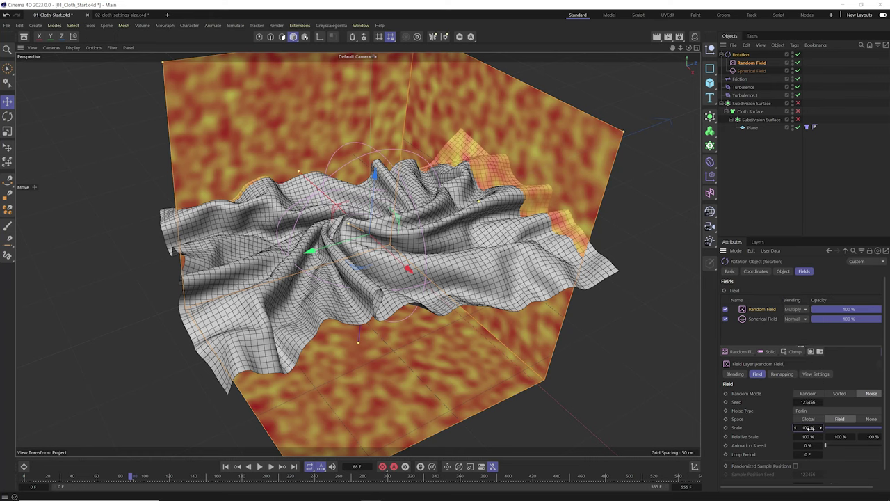
{"action": "left_click_drag", "start_coordinate": [810, 428], "coordinate": [828, 428]}
Replay the simulation from the first frame and raise the Random Field's remapping Inner Offset to about 45 % on the Rotation force
{"action": "left_click", "coordinate": [225, 466]}
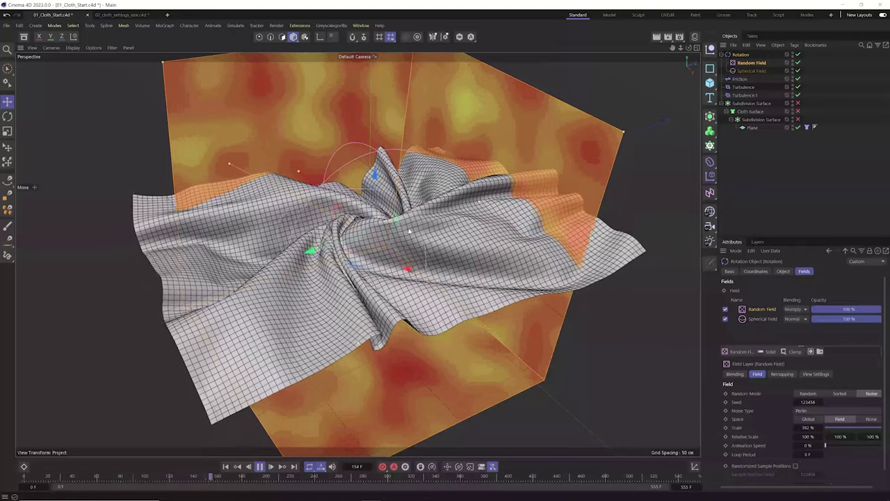
{"action": "left_click", "coordinate": [783, 270]}
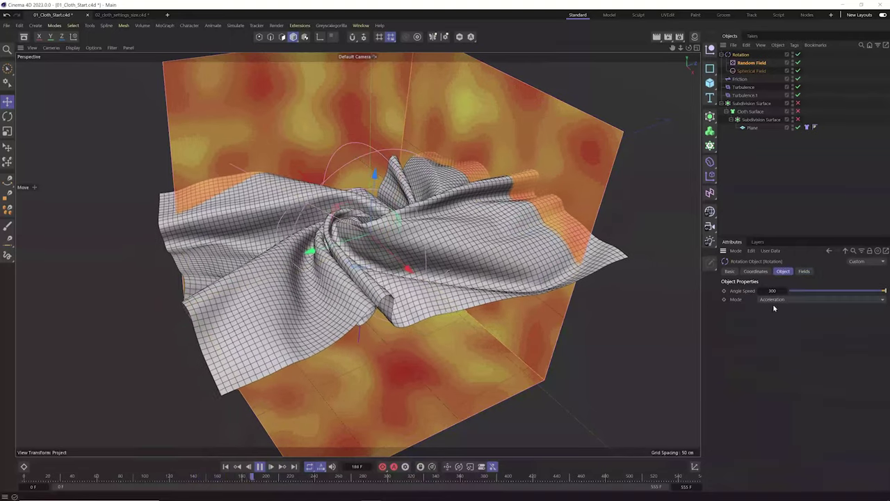
{"action": "left_click", "coordinate": [803, 270]}
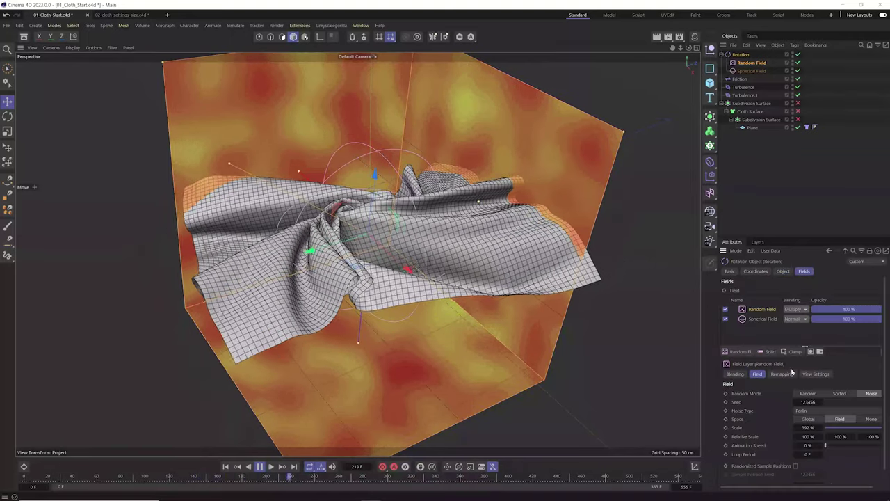
{"action": "left_click", "coordinate": [781, 373]}
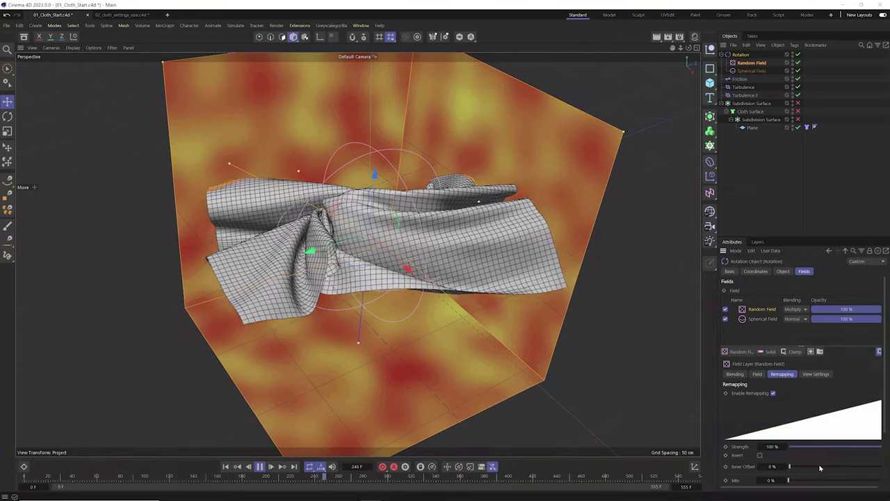
{"action": "mouse_move", "coordinate": [820, 468]}
{"action": "left_mouse_down"}
{"action": "mouse_move", "coordinate": [839, 466]}
{"action": "mouse_move", "coordinate": [832, 465]}
{"action": "left_mouse_up"}
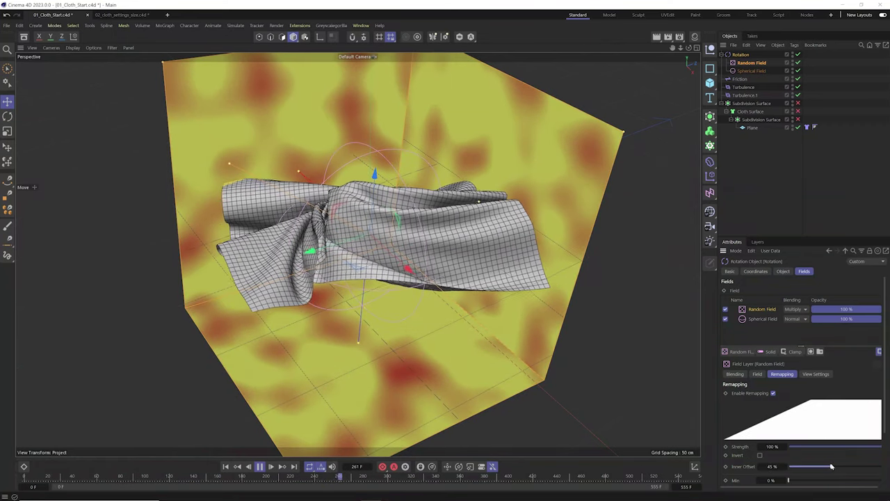
Set the Random Field's Animation Speed to 100 % and its noise Scale to about 413 %, checking the twisting cloth
{"action": "left_click", "coordinate": [783, 270]}
{"action": "left_click", "coordinate": [755, 270]}
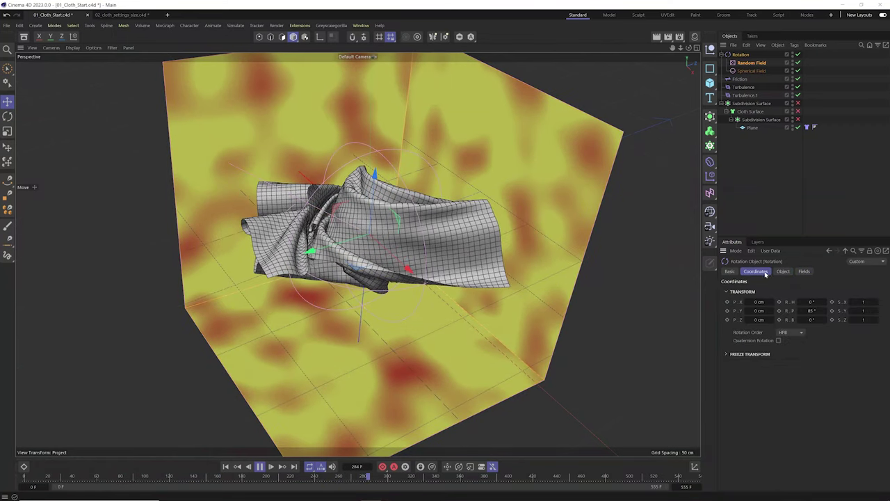
{"action": "left_click", "coordinate": [803, 271]}
{"action": "left_click", "coordinate": [757, 374]}
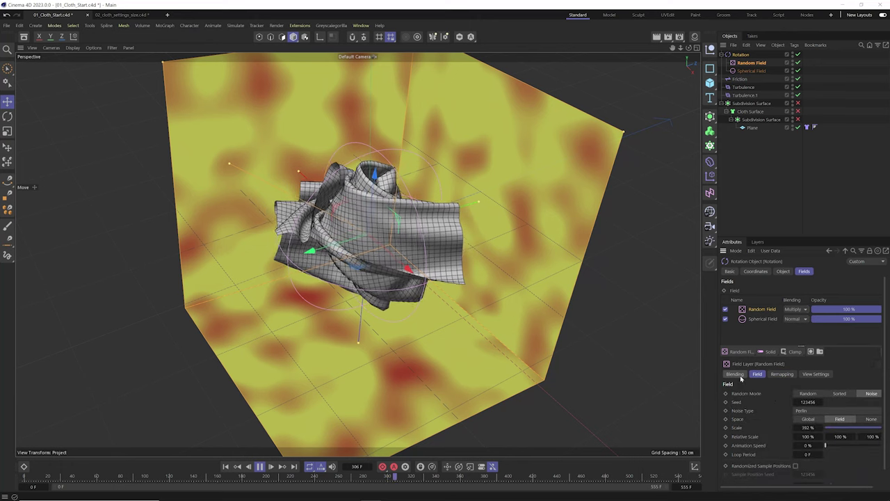
{"action": "left_click_drag", "start_coordinate": [842, 448], "coordinate": [879, 445]}
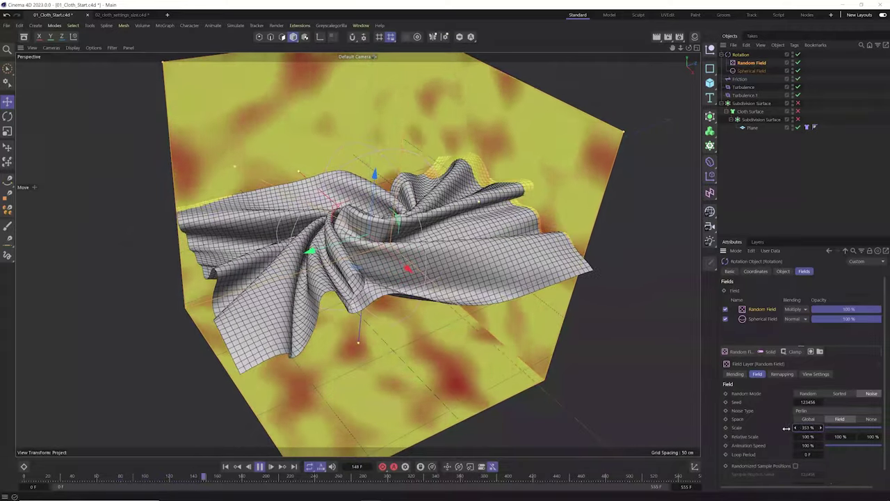
{"action": "left_click_drag", "start_coordinate": [807, 427], "coordinate": [799, 426]}
{"action": "left_click_drag", "start_coordinate": [418, 209], "coordinate": [460, 188], "text": "alt"}
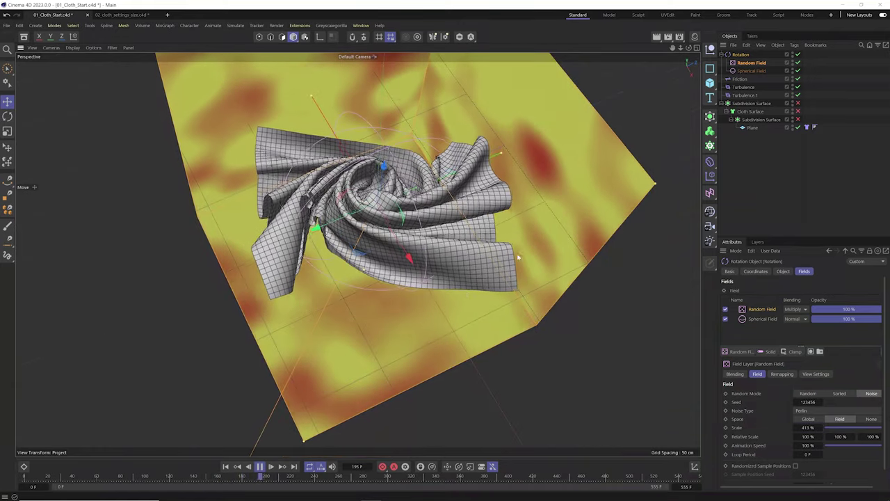
Return to the first frame and turn off the Random Field's Viewplane Preview
{"action": "left_click", "coordinate": [225, 466]}
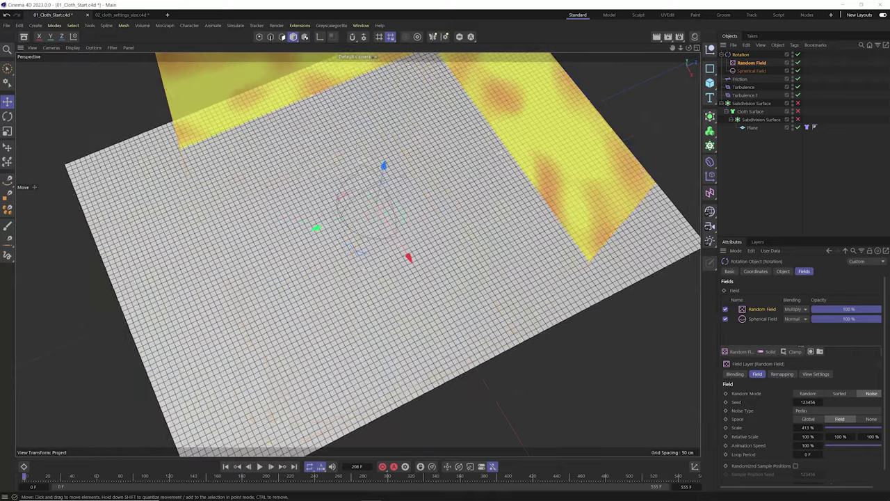
{"action": "left_click_drag", "start_coordinate": [417, 243], "coordinate": [456, 219], "text": "alt"}
{"action": "left_click", "coordinate": [815, 374]}
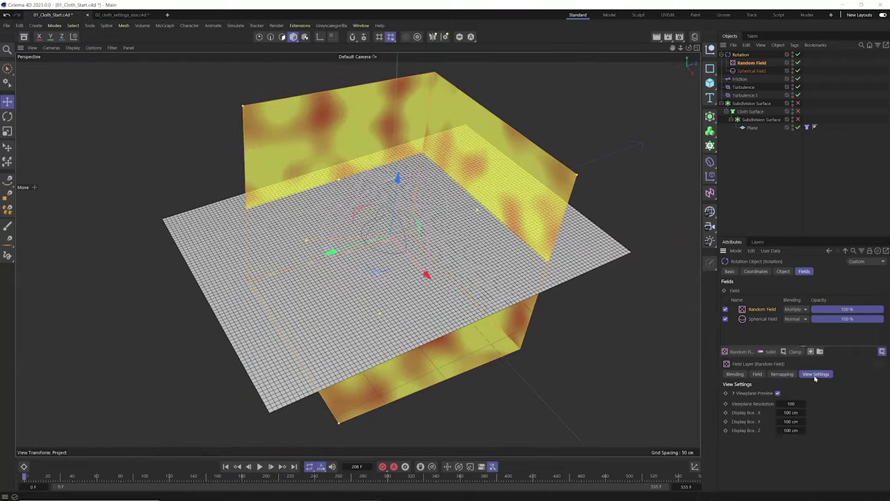
{"action": "left_click", "coordinate": [626, 313]}
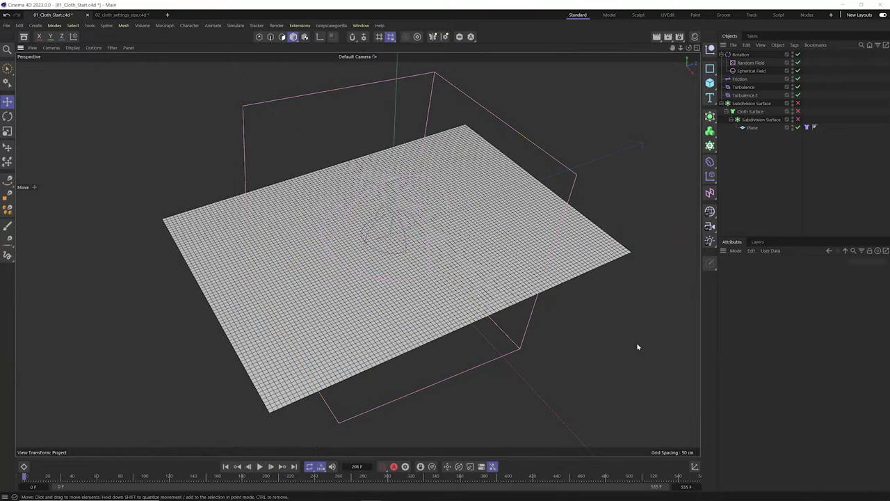
{"action": "left_click", "coordinate": [743, 56]}
Play the simulation, examine the twisted folds at the cloth's centre up close, and return to the first frame
{"action": "left_click", "coordinate": [260, 467]}
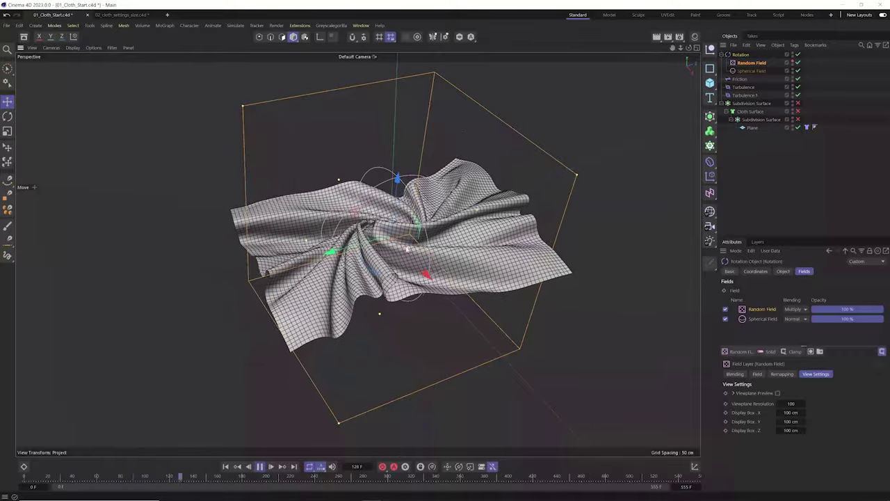
{"action": "left_click_drag", "start_coordinate": [407, 249], "coordinate": [404, 188], "text": "alt"}
{"action": "scroll", "coordinate": [419, 217], "scroll_direction": "up", "scroll_amount": 4}
{"action": "scroll", "coordinate": [420, 217], "scroll_direction": "down", "scroll_amount": 4}
{"action": "scroll", "coordinate": [404, 188], "scroll_direction": "up", "scroll_amount": 2}
{"action": "left_click", "coordinate": [260, 466]}
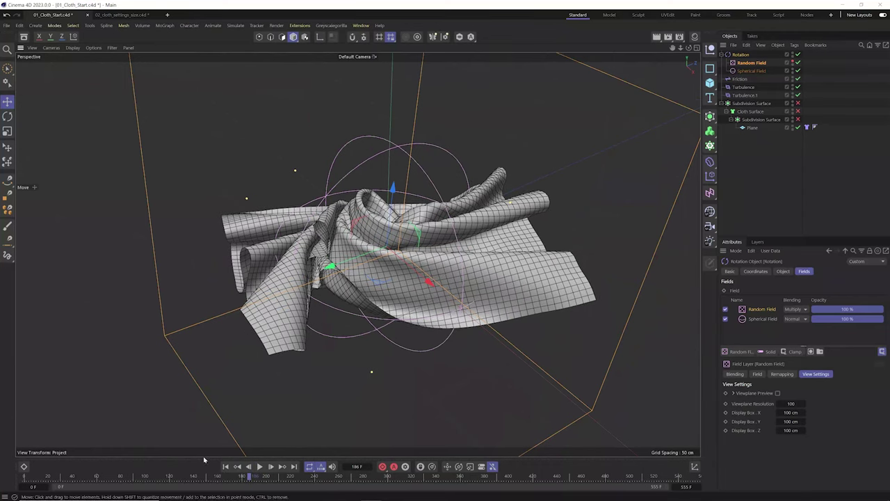
{"action": "left_click", "coordinate": [226, 466]}
{"action": "scroll", "coordinate": [360, 299], "scroll_direction": "down", "scroll_amount": 2}
{"action": "left_click_drag", "start_coordinate": [369, 313], "coordinate": [360, 299], "text": "alt"}
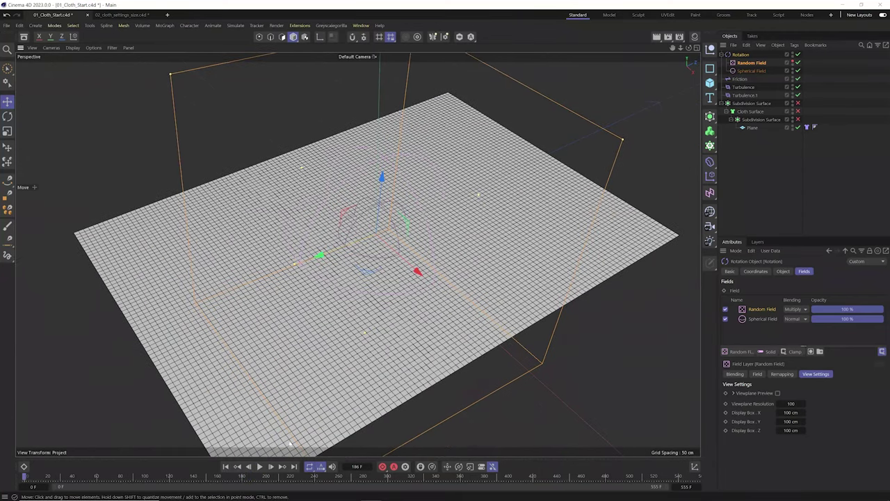
Add a Vibrate tag to the Rotation force with rotation enabled and amplitudes of 611°, -633° and 460°
{"action": "left_click", "coordinate": [745, 55]}
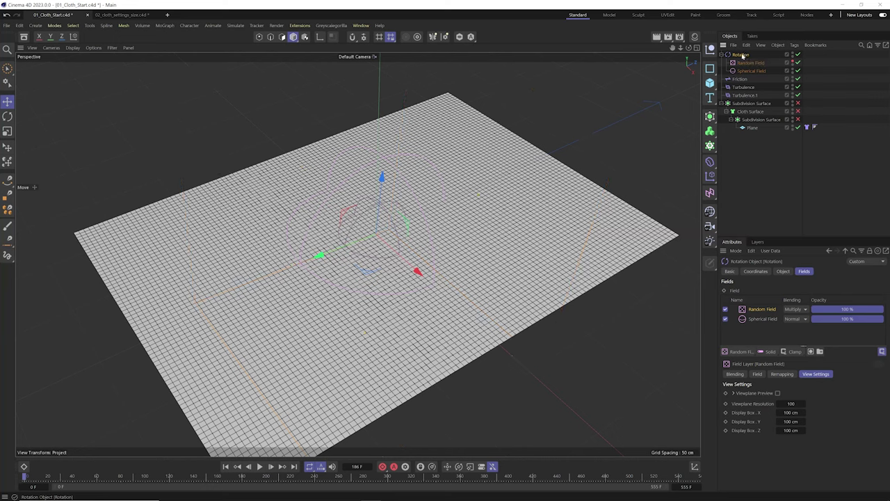
{"action": "right_click", "coordinate": [743, 56]}
{"action": "mouse_move", "coordinate": [758, 62]}
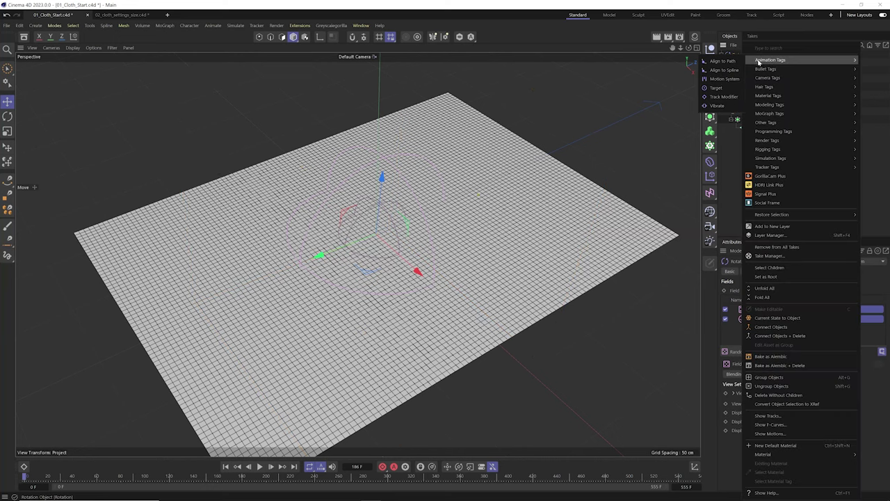
{"action": "left_click", "coordinate": [712, 106]}
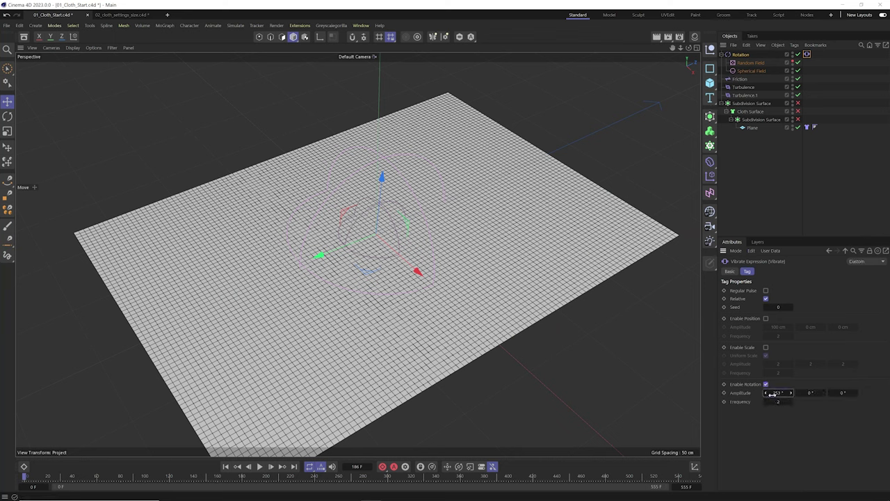
{"action": "left_click_drag", "start_coordinate": [571, 399], "coordinate": [859, 400]}
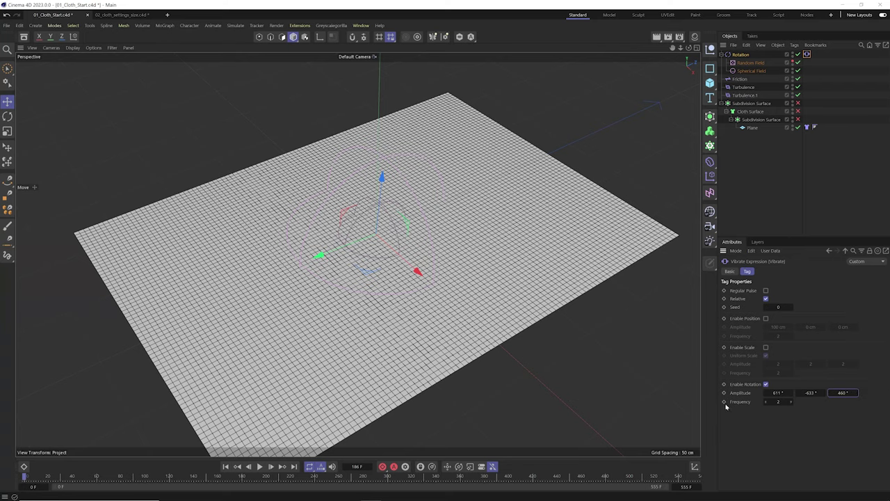
Test the vibrating Rotation force, set the Vibrate tag's rotation Frequency to 0.1, and replay the simulation
{"action": "left_click", "coordinate": [259, 466]}
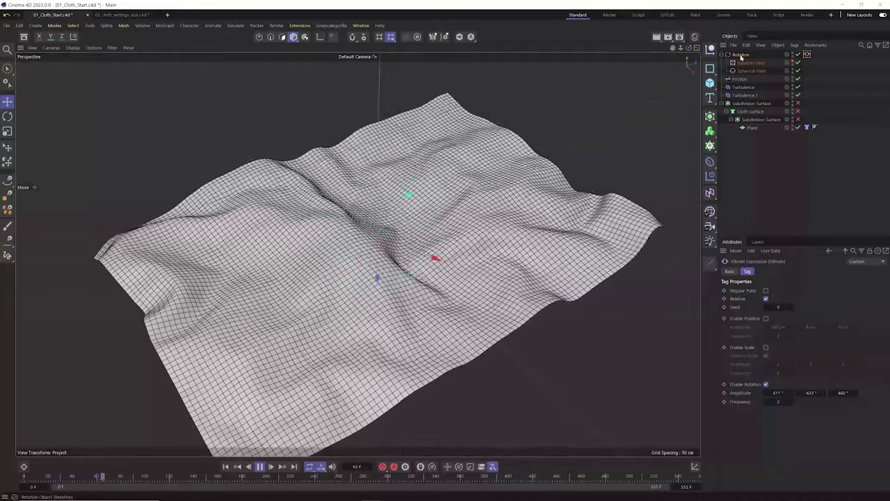
{"action": "key", "text": "F8"}
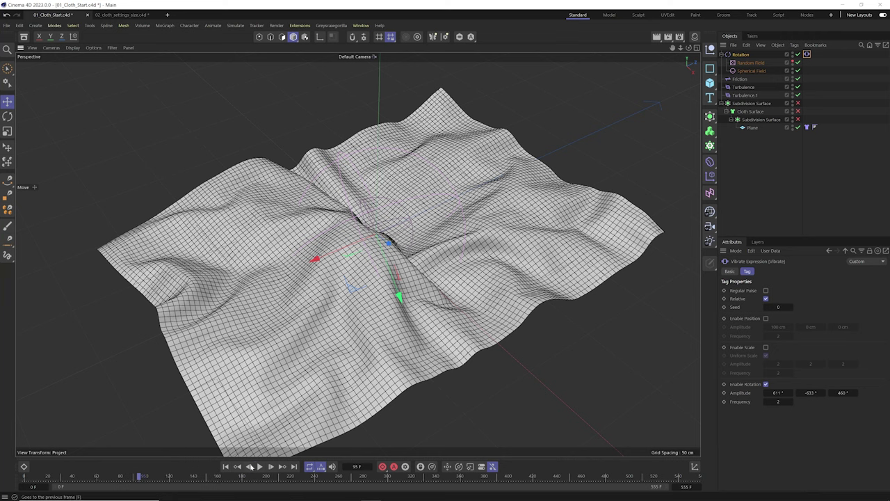
{"action": "left_click", "coordinate": [263, 469]}
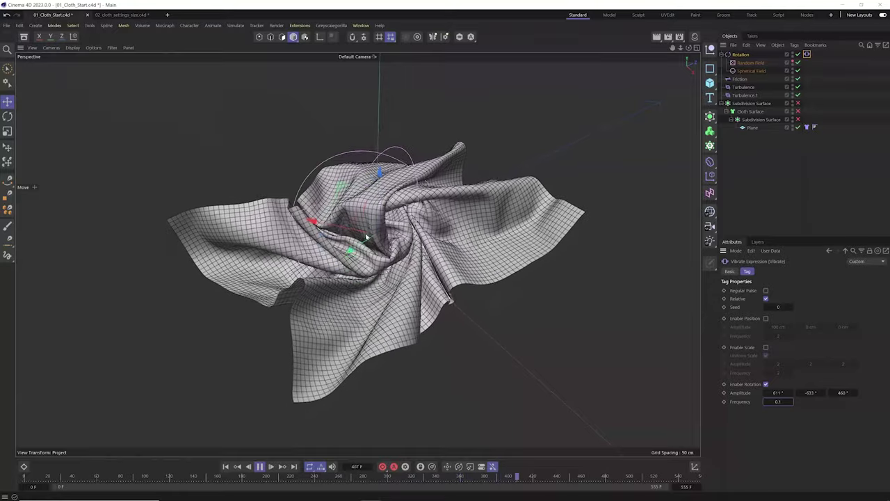
Move the Spherical Field away from the Rotation force's centre along its X axis and enlarge it to about 74.1 cm
{"action": "left_click", "coordinate": [750, 71]}
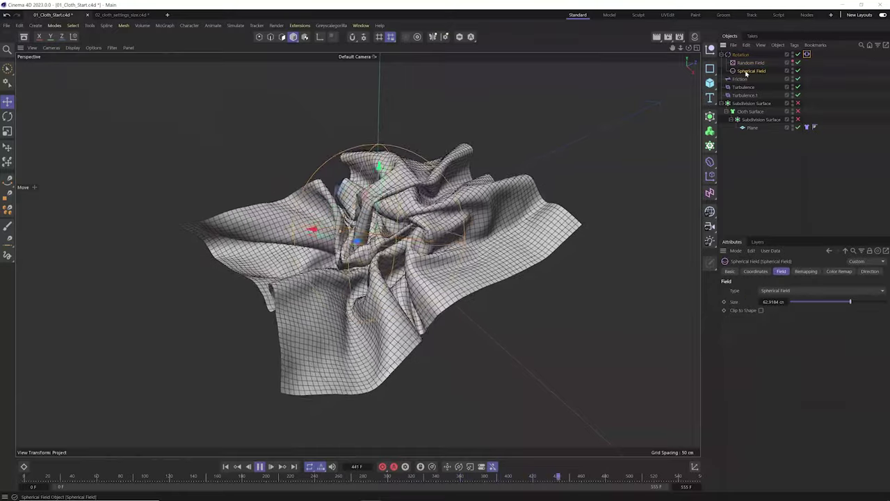
{"action": "key", "text": "F8"}
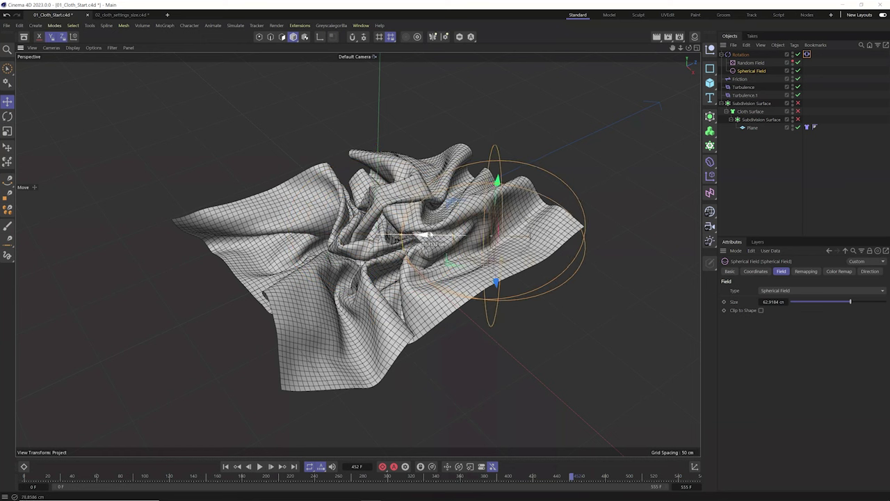
{"action": "left_click_drag", "start_coordinate": [422, 236], "coordinate": [393, 235]}
{"action": "left_click", "coordinate": [751, 63]}
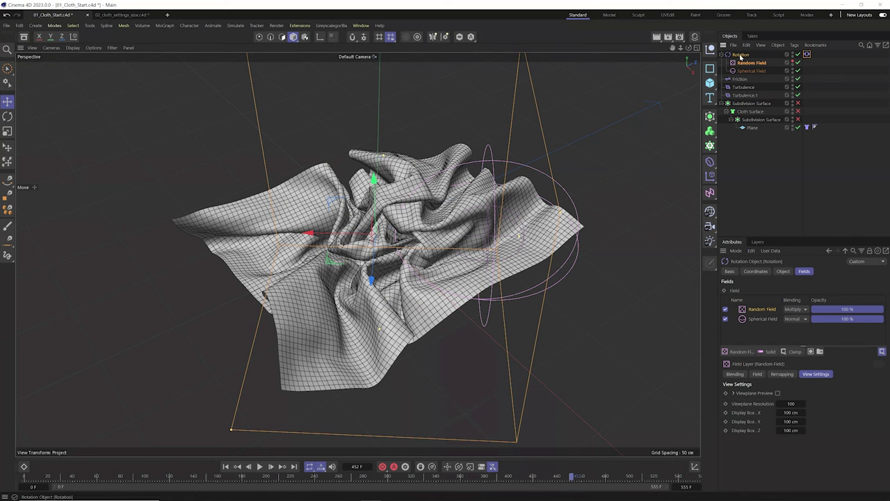
{"action": "left_click", "coordinate": [750, 70]}
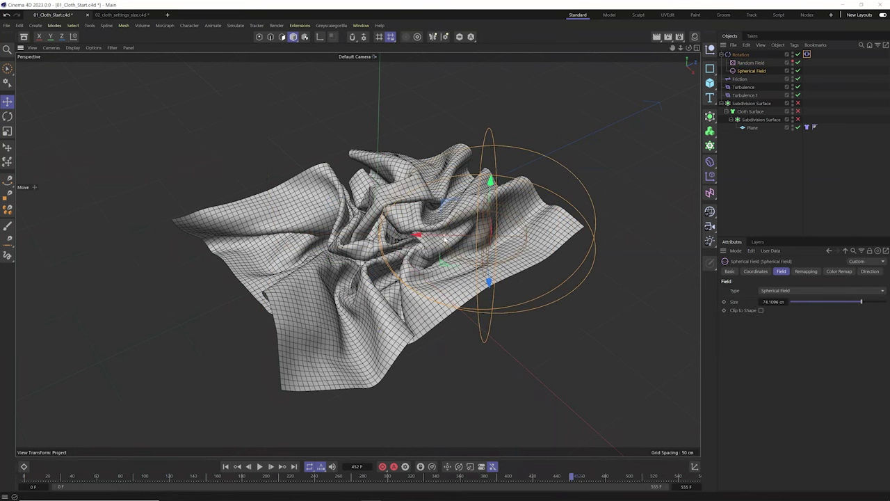
Run the simulation with the offset Spherical Field, enlarge the field to about 116.8 cm during playback, and stop
{"action": "left_click", "coordinate": [260, 467]}
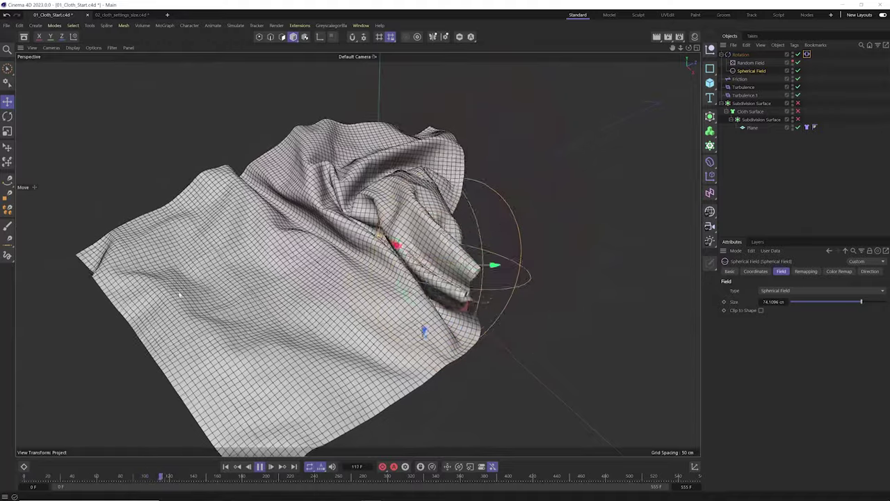
{"action": "left_click_drag", "start_coordinate": [445, 250], "coordinate": [653, 201], "text": "alt"}
{"action": "key", "text": "t"}
{"action": "key", "text": "e"}
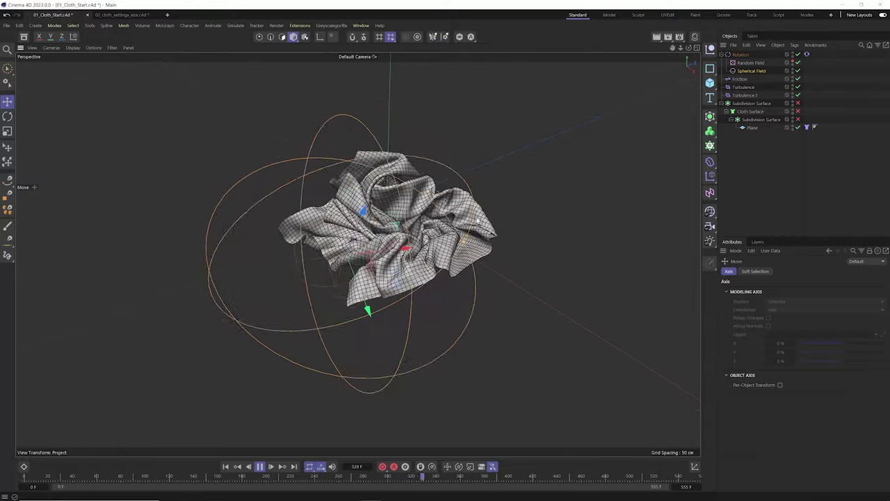
{"action": "left_click", "coordinate": [757, 70]}
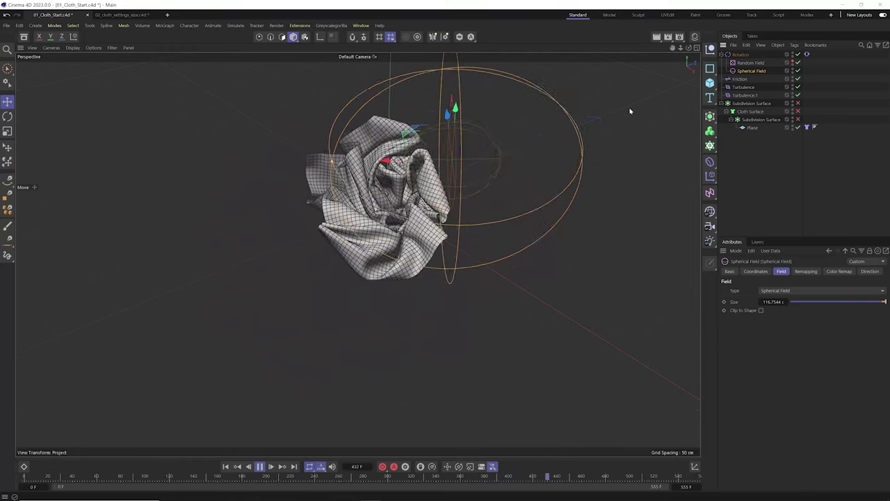
{"action": "key", "text": "e"}
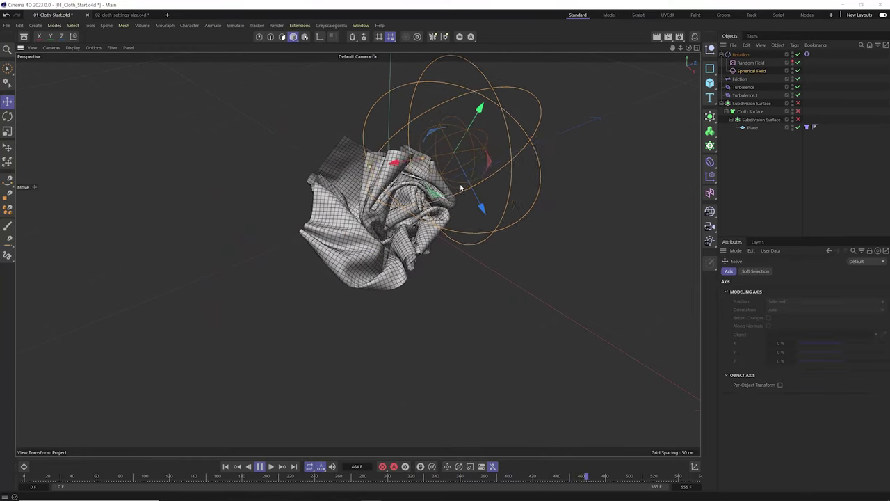
{"action": "key", "text": "F8"}
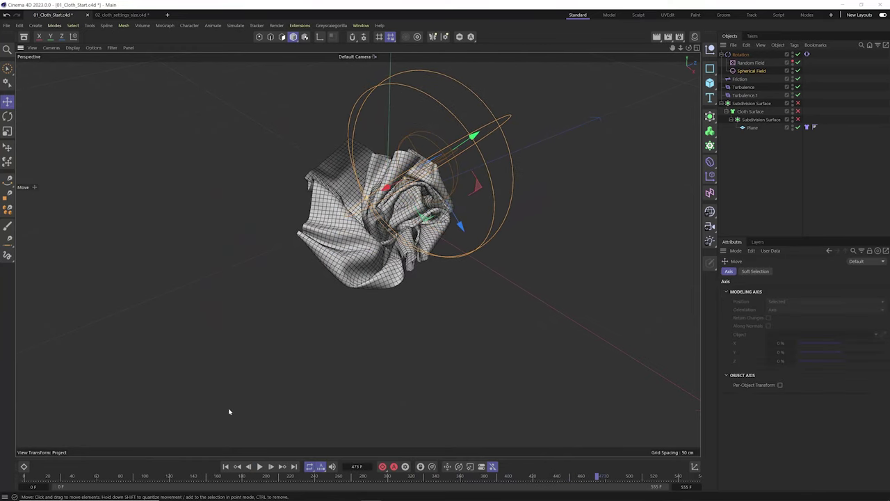
Replay from the first frame to frame 141 and enable the Cloth Surface and both Subdivision Surfaces to inspect the smoothed folds
{"action": "left_click", "coordinate": [225, 467]}
{"action": "left_click", "coordinate": [259, 466]}
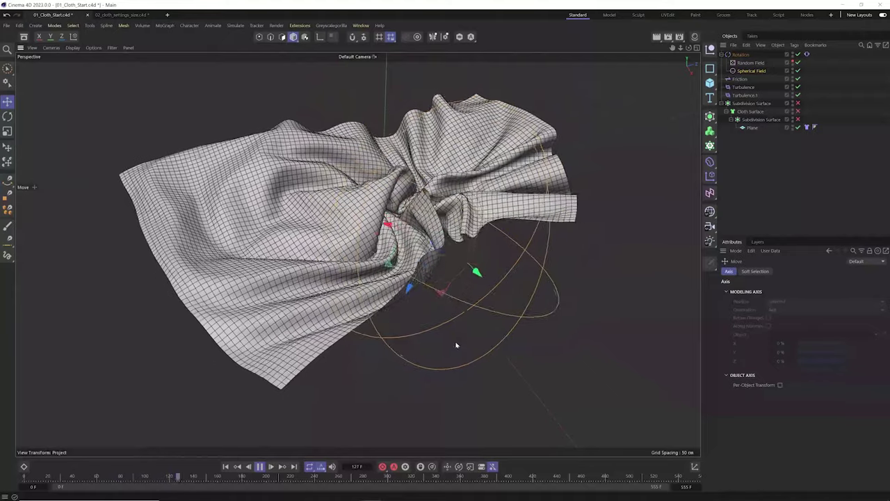
{"action": "key", "text": "F8"}
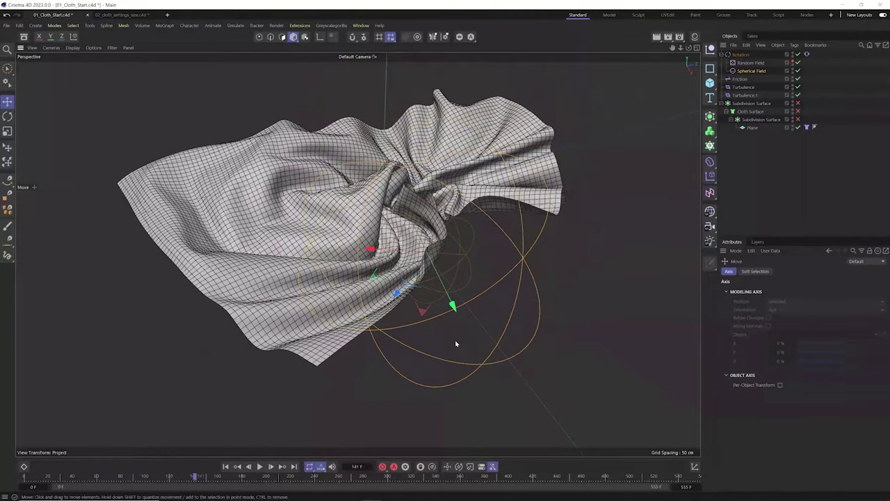
{"action": "left_click", "coordinate": [803, 113]}
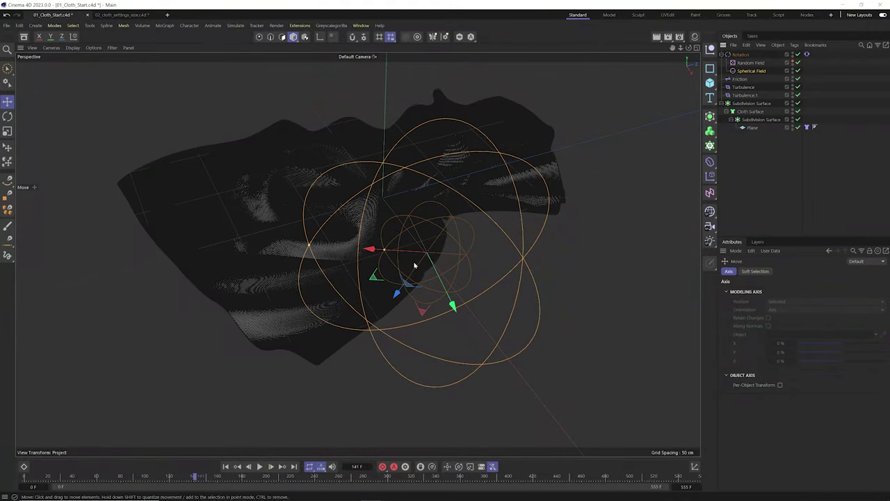
{"action": "scroll", "coordinate": [397, 288], "scroll_direction": "up", "scroll_amount": 3}
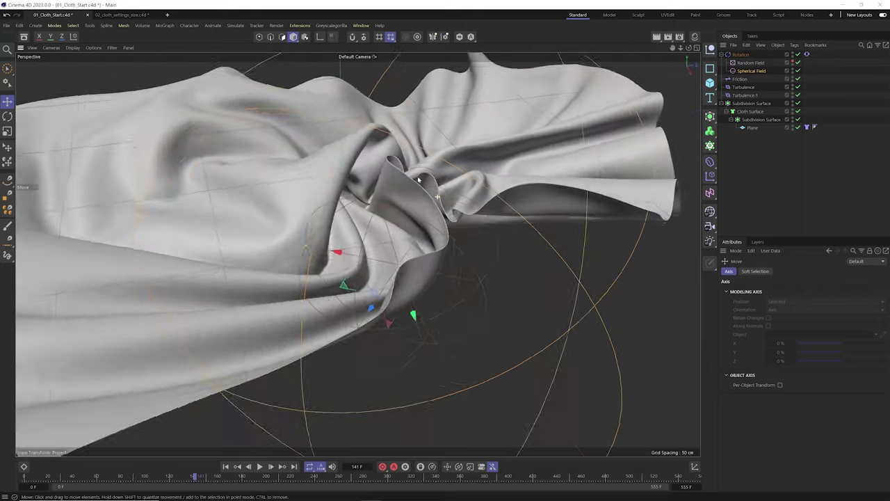
{"action": "scroll", "coordinate": [418, 180], "scroll_direction": "up", "scroll_amount": 5}
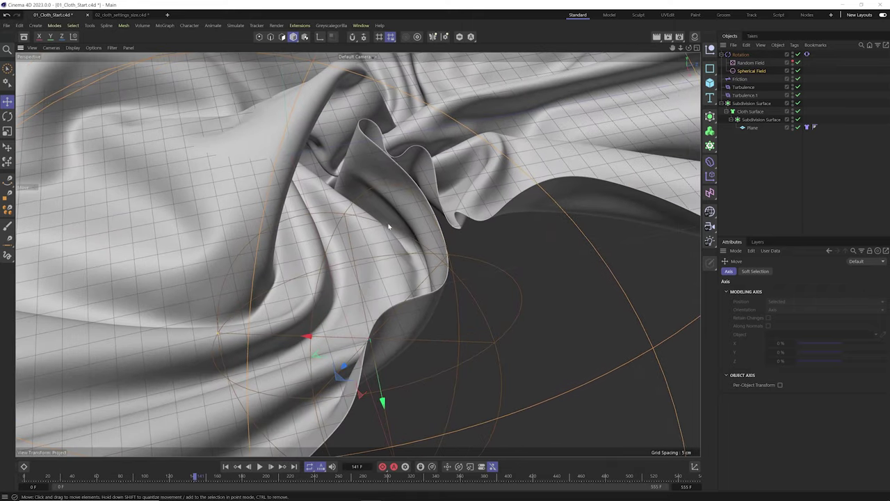
{"action": "left_click_drag", "start_coordinate": [435, 207], "coordinate": [417, 228], "text": "alt"}
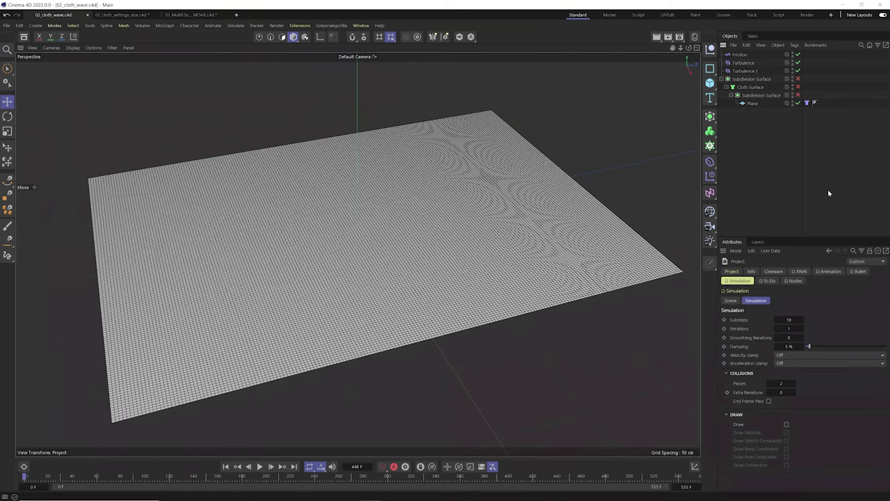
Add a Field Force with a Spherical Field, set its Strength to 156, and play the simulation
{"action": "left_click", "coordinate": [235, 25]}
{"action": "mouse_move", "coordinate": [244, 45]}
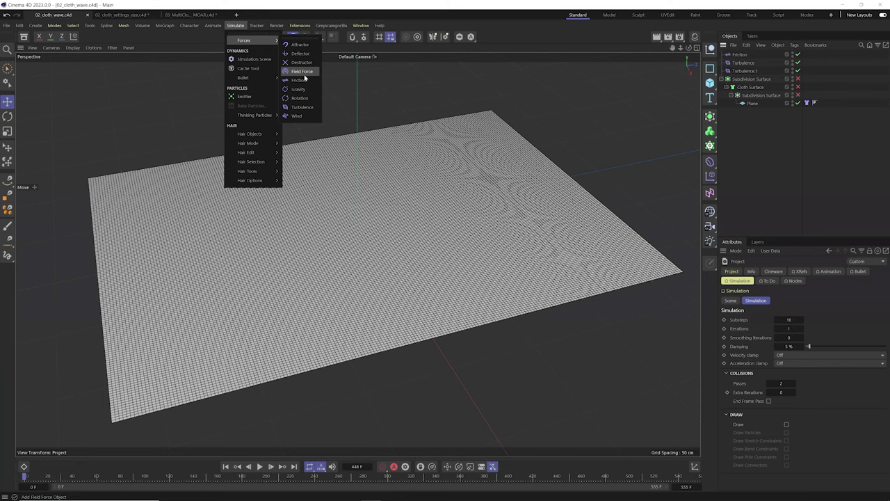
{"action": "left_click", "coordinate": [301, 71]}
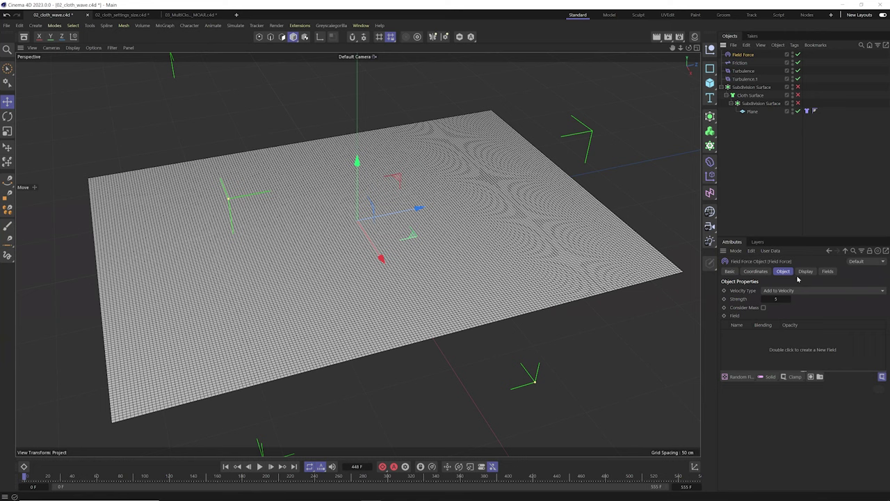
{"action": "left_click", "coordinate": [740, 377]}
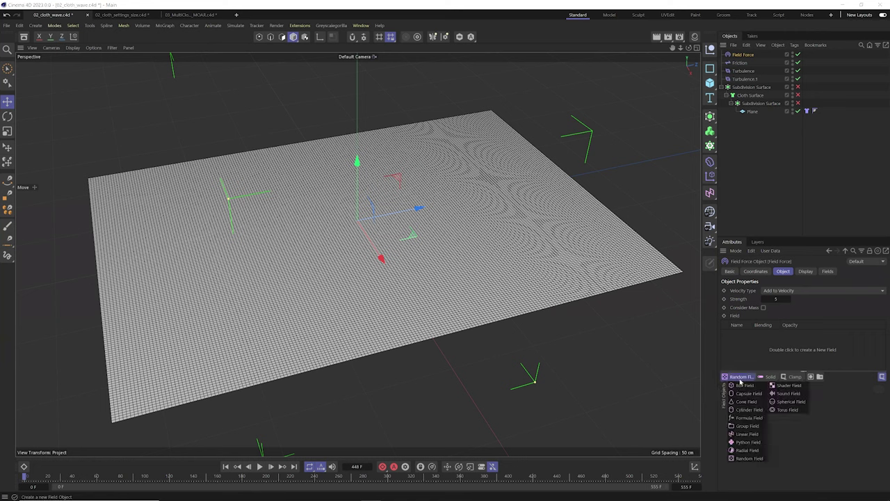
{"action": "left_click", "coordinate": [786, 402]}
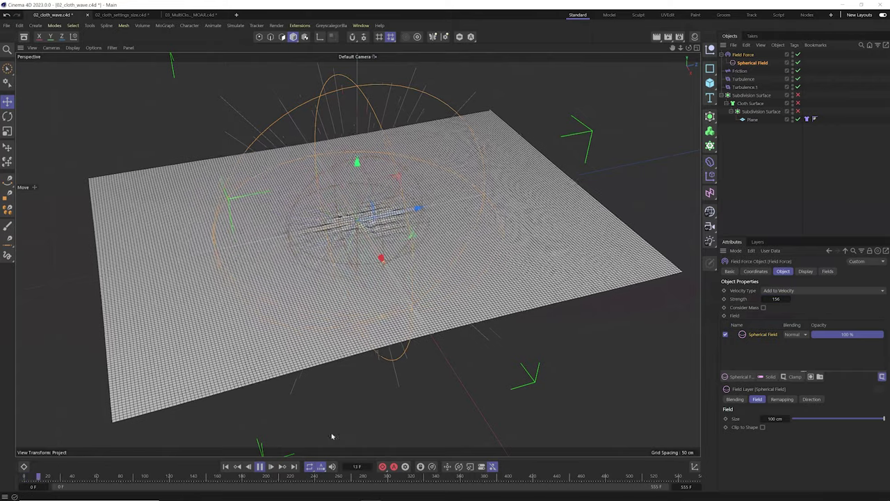
Move the Spherical Field around the cloth during playback, restart from the first frame, and raise the field above the plane
{"action": "left_click", "coordinate": [750, 63]}
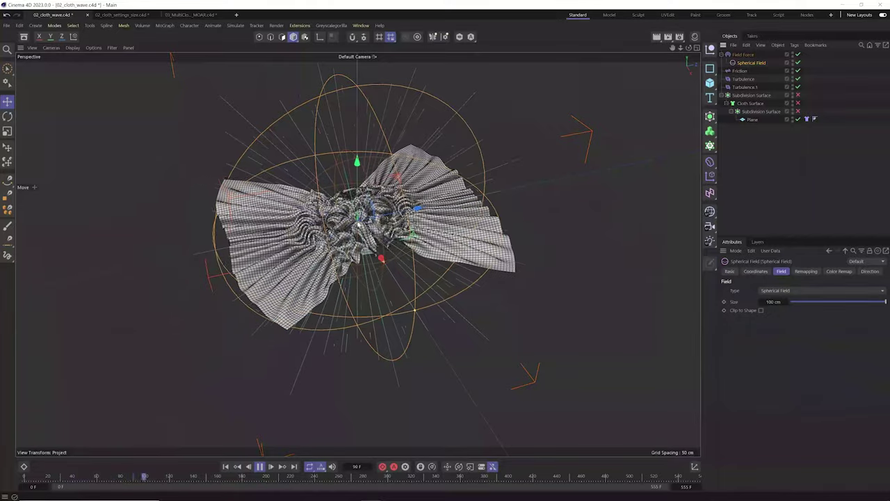
{"action": "scroll", "coordinate": [390, 219], "scroll_direction": "up", "scroll_amount": 2}
{"action": "scroll", "coordinate": [390, 218], "scroll_direction": "down", "scroll_amount": 2}
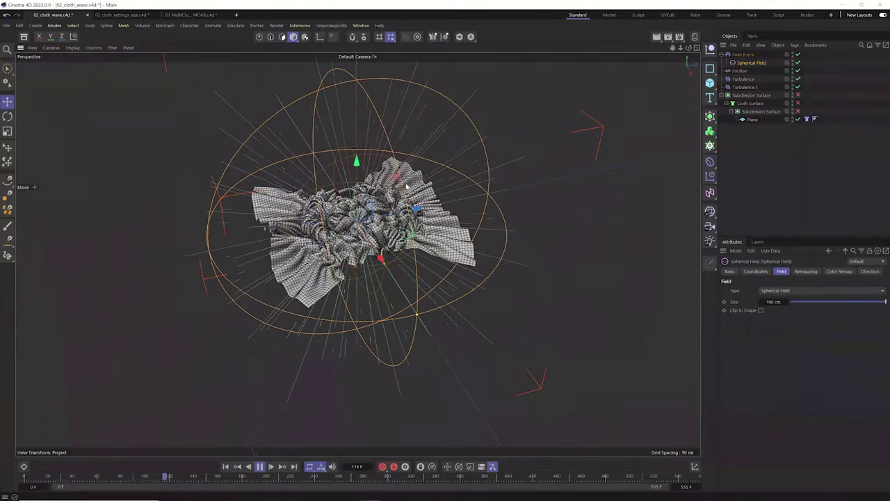
{"action": "left_click_drag", "start_coordinate": [380, 199], "coordinate": [264, 75]}
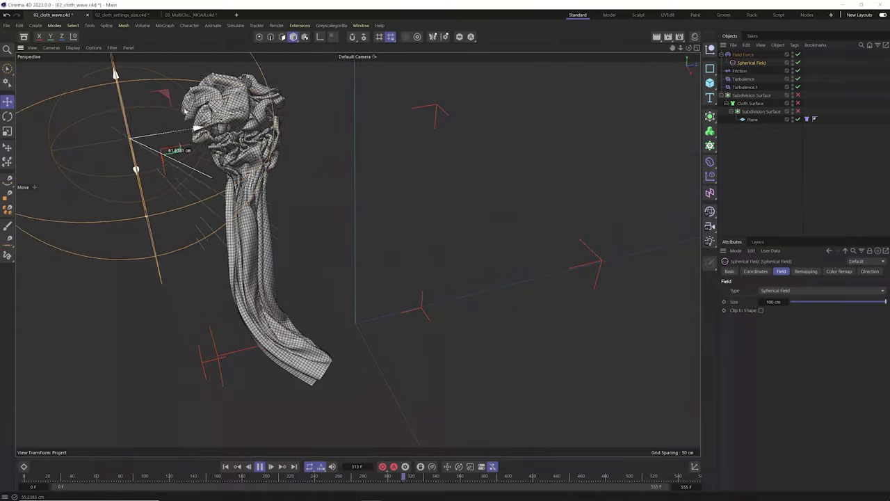
{"action": "left_click_drag", "start_coordinate": [138, 141], "coordinate": [366, 325]}
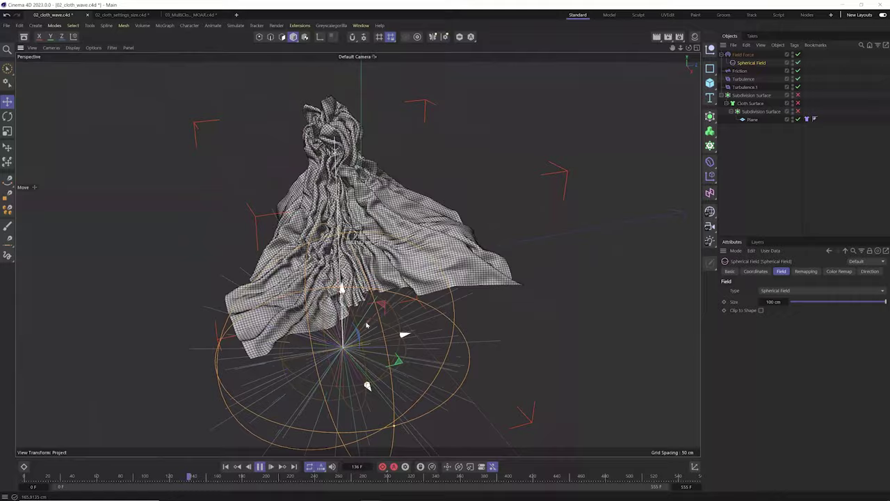
{"action": "left_click", "coordinate": [227, 466]}
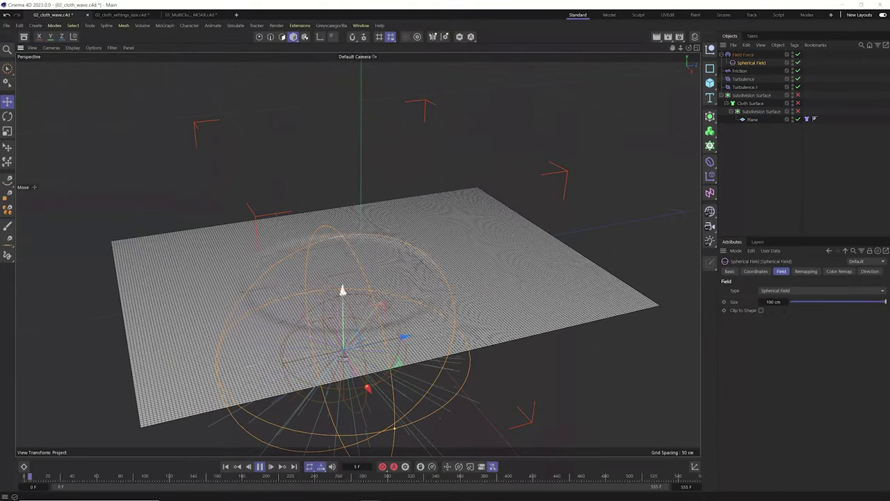
{"action": "left_click_drag", "start_coordinate": [364, 296], "coordinate": [454, 171]}
Replay with the Field Force's Strength at -292 and the Spherical Field's Size at about 76.15 cm, pushing the cloth with the field
{"action": "left_click", "coordinate": [742, 55]}
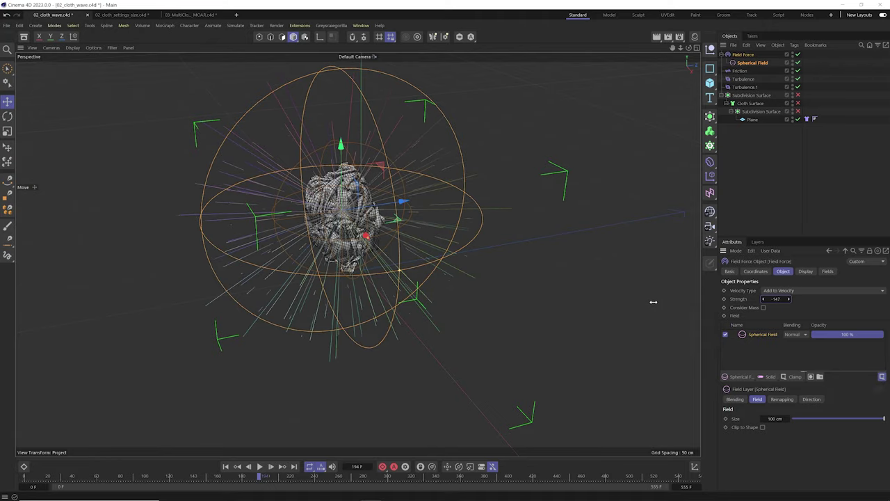
{"action": "left_click", "coordinate": [225, 467]}
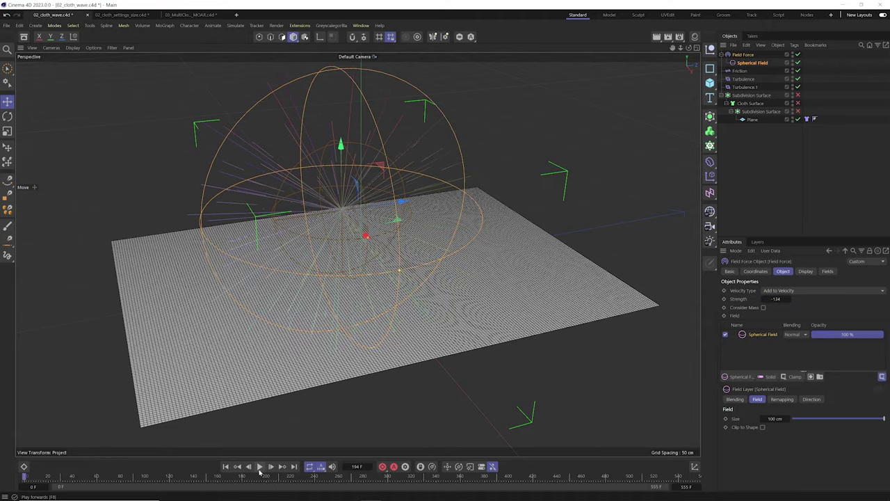
{"action": "left_click_drag", "start_coordinate": [347, 183], "coordinate": [440, 221]}
{"action": "mouse_move", "coordinate": [381, 265]}
{"action": "left_mouse_down"}
{"action": "mouse_move", "coordinate": [424, 205]}
{"action": "mouse_move", "coordinate": [521, 205]}
{"action": "mouse_move", "coordinate": [482, 255]}
{"action": "mouse_move", "coordinate": [371, 283]}
{"action": "mouse_move", "coordinate": [318, 255]}
{"action": "mouse_move", "coordinate": [386, 276]}
{"action": "left_mouse_up"}
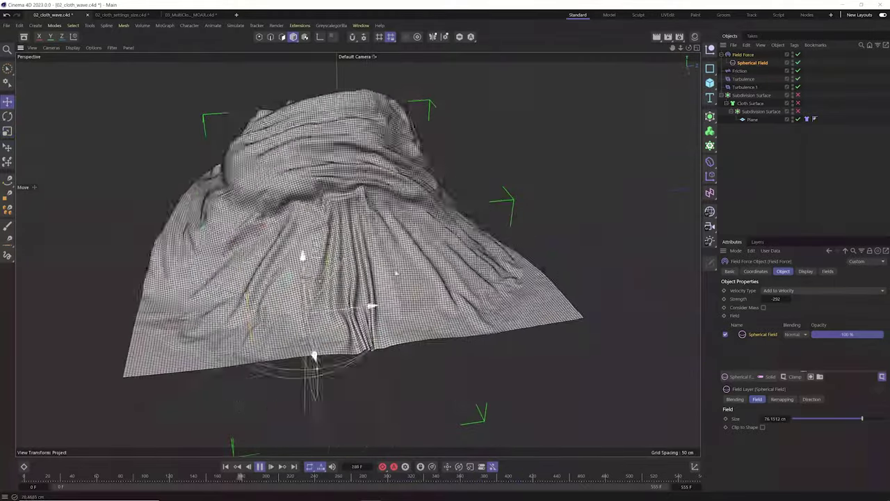
{"action": "key", "text": "space"}
{"action": "left_click", "coordinate": [226, 466]}
Set the Field Force's Strength to 250, test the simulation, rewind it, and lower the Spherical Field into the plane
{"action": "left_click_drag", "start_coordinate": [324, 378], "coordinate": [378, 281], "text": "alt"}
{"action": "left_click_drag", "start_coordinate": [454, 283], "coordinate": [369, 265], "text": "alt"}
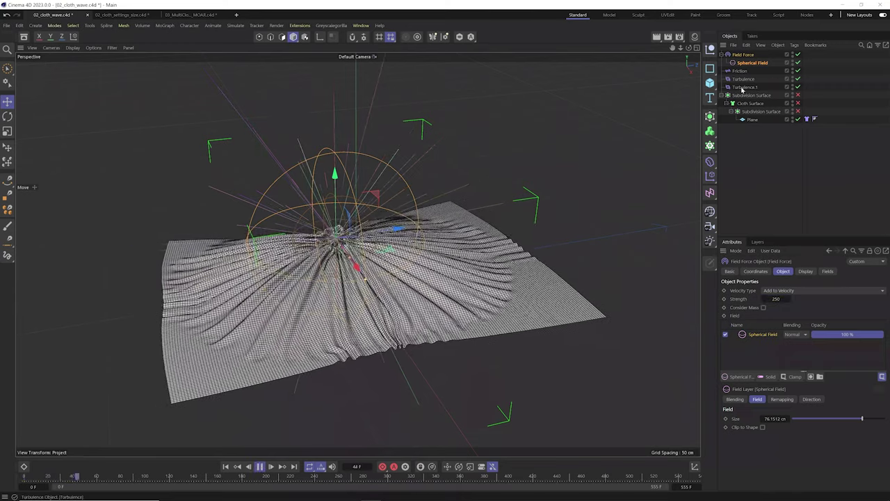
{"action": "key", "text": "F8"}
{"action": "left_click", "coordinate": [224, 467]}
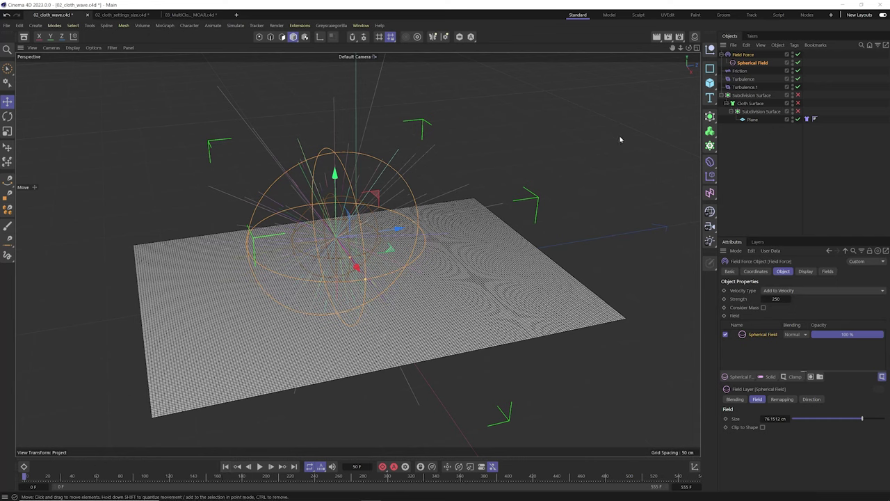
{"action": "left_click_drag", "start_coordinate": [353, 176], "coordinate": [380, 242]}
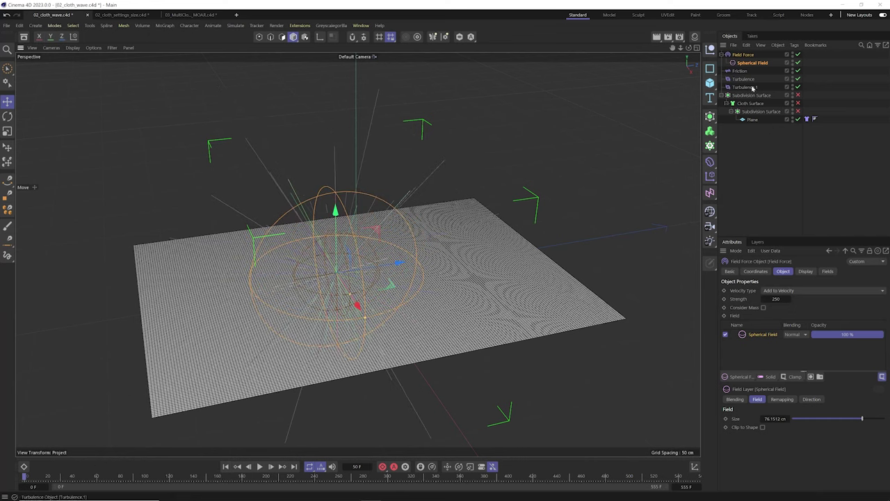
Add a Random Field to the Field Force above the Spherical Field and open the Random Field's Remapping settings
{"action": "left_click", "coordinate": [740, 377]}
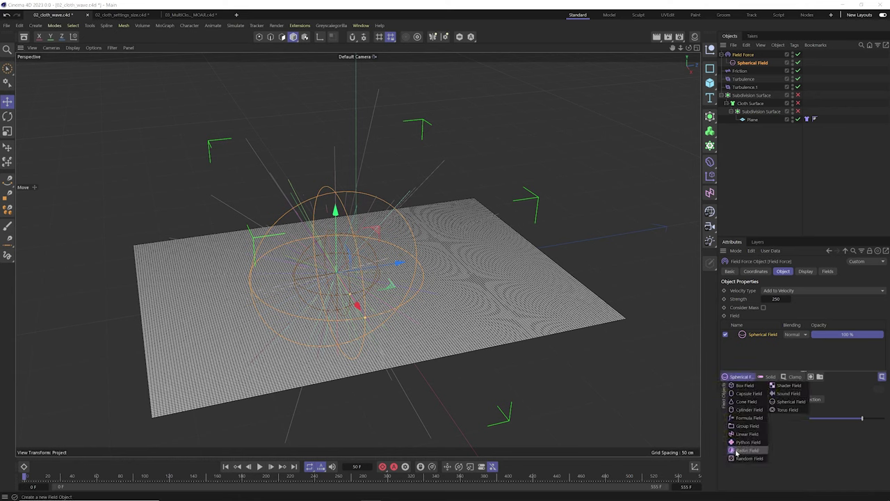
{"action": "left_click", "coordinate": [742, 459]}
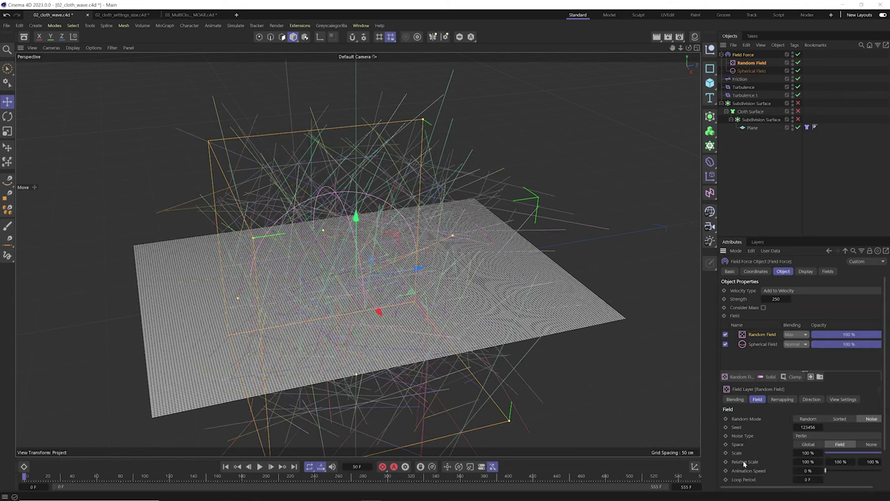
{"action": "left_click", "coordinate": [386, 281]}
{"action": "left_click", "coordinate": [427, 180]}
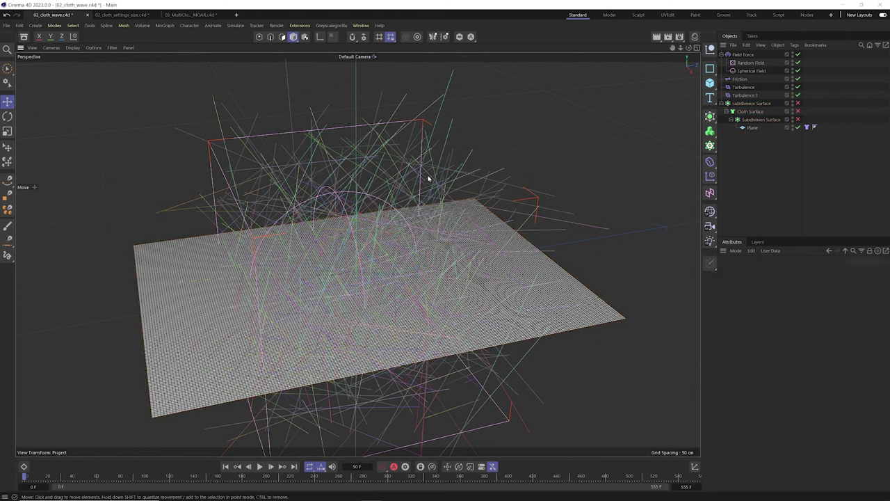
{"action": "left_click", "coordinate": [744, 70]}
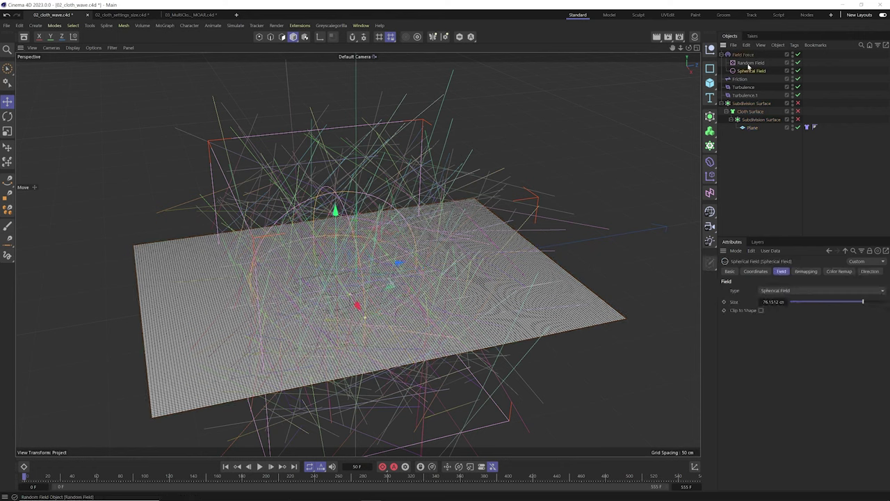
{"action": "left_click", "coordinate": [750, 64]}
{"action": "left_click", "coordinate": [805, 271]}
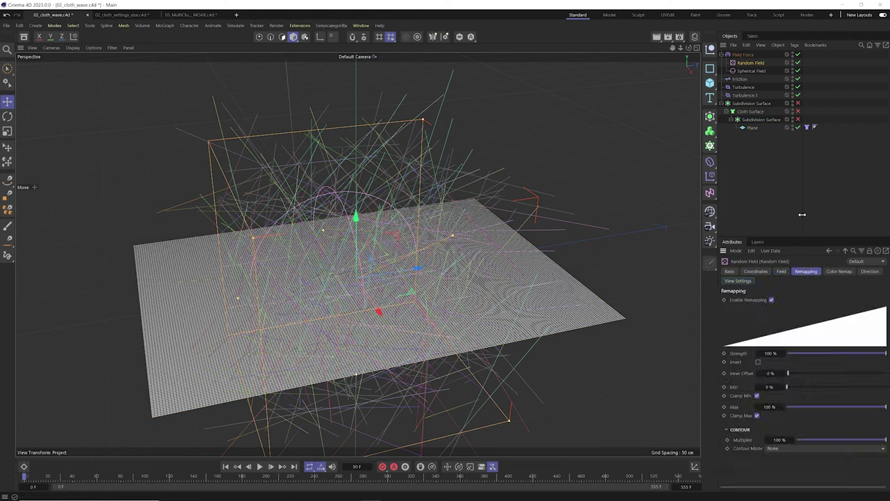
Try Overlay blending on the Random Field at about half opacity, switch it to Multiply, and play the simulation
{"action": "left_click", "coordinate": [750, 55]}
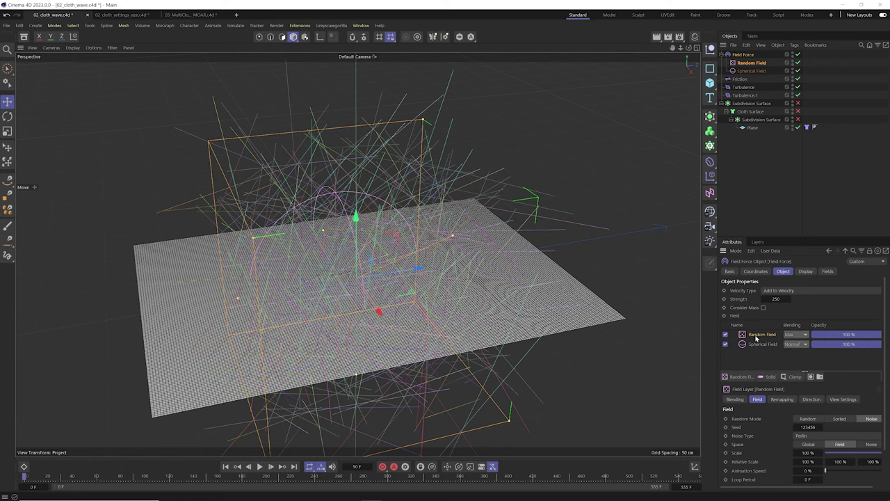
{"action": "left_click", "coordinate": [796, 334]}
{"action": "left_click", "coordinate": [795, 399]}
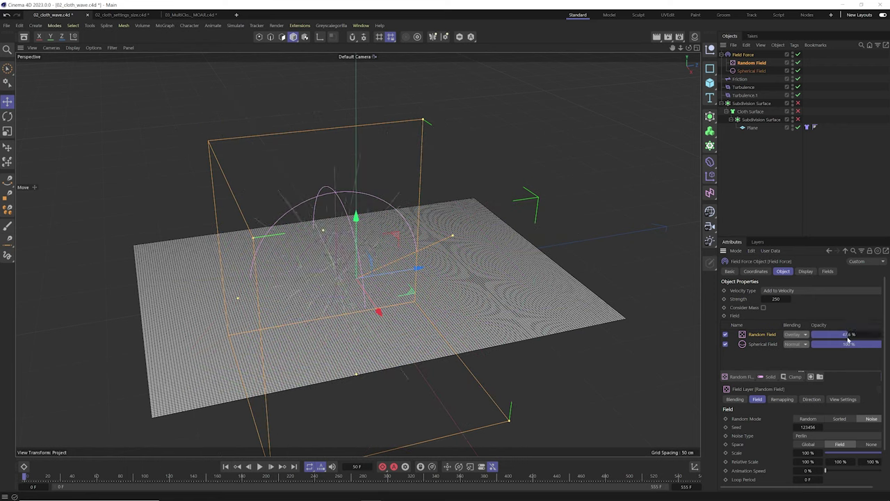
{"action": "left_click", "coordinate": [796, 335]}
{"action": "left_click", "coordinate": [798, 379]}
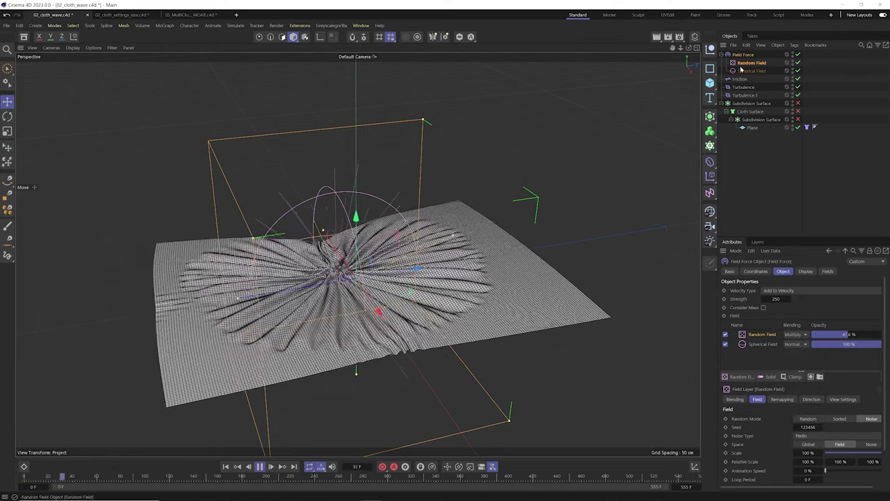
Set the Random Field's opacity to 77.6% and Animation Speed to 100%, and pull the cloth away from the centre with the Spherical Field
{"action": "left_click", "coordinate": [748, 62]}
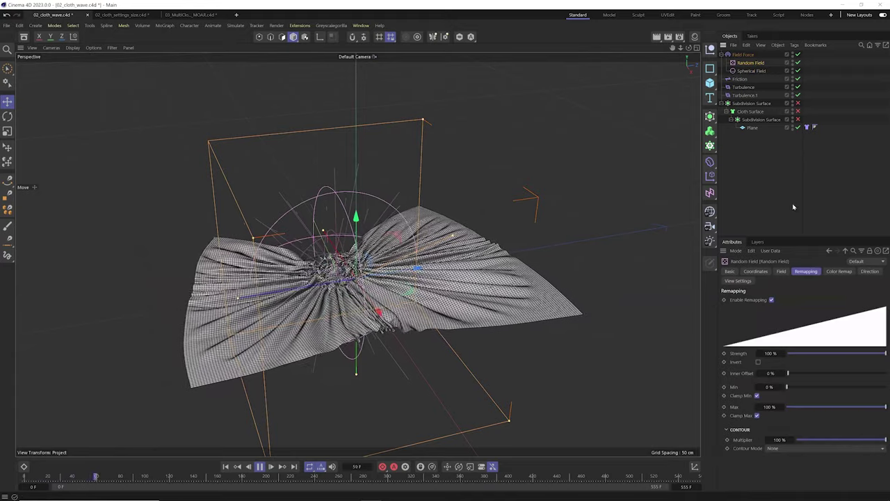
{"action": "left_click", "coordinate": [742, 54]}
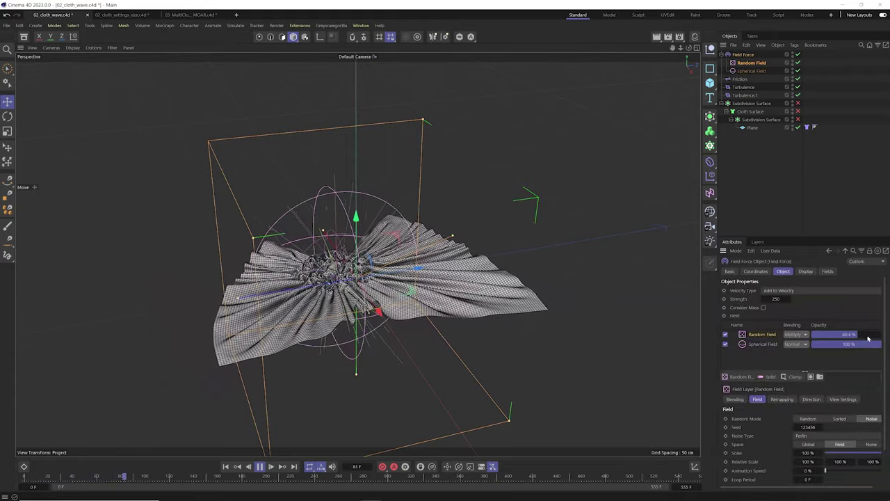
{"action": "left_click_drag", "start_coordinate": [867, 338], "coordinate": [865, 335]}
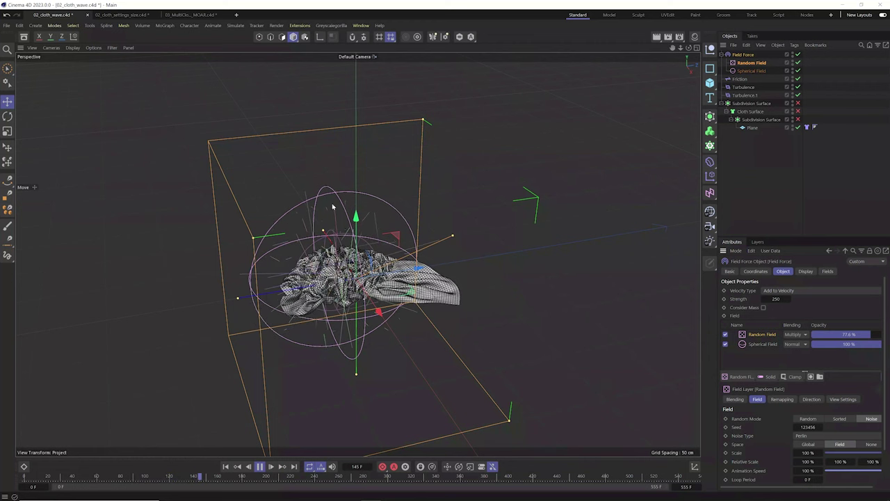
{"action": "left_click", "coordinate": [746, 71]}
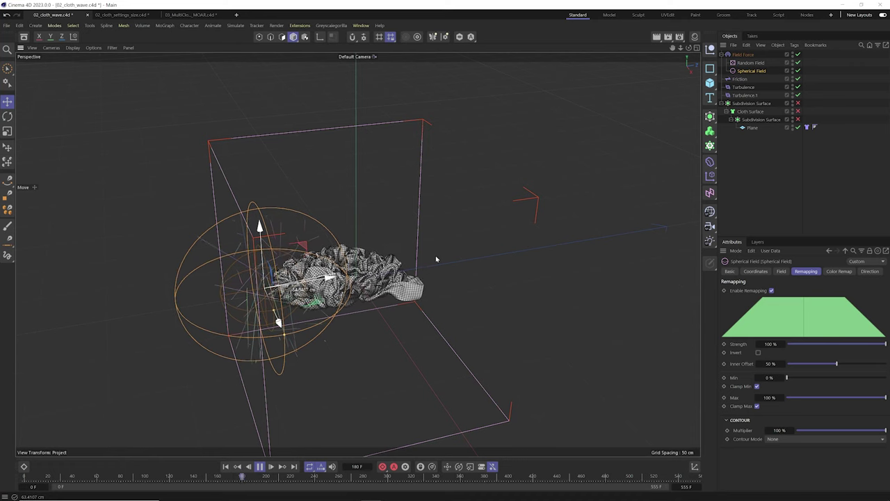
{"action": "left_click_drag", "start_coordinate": [435, 255], "coordinate": [285, 190]}
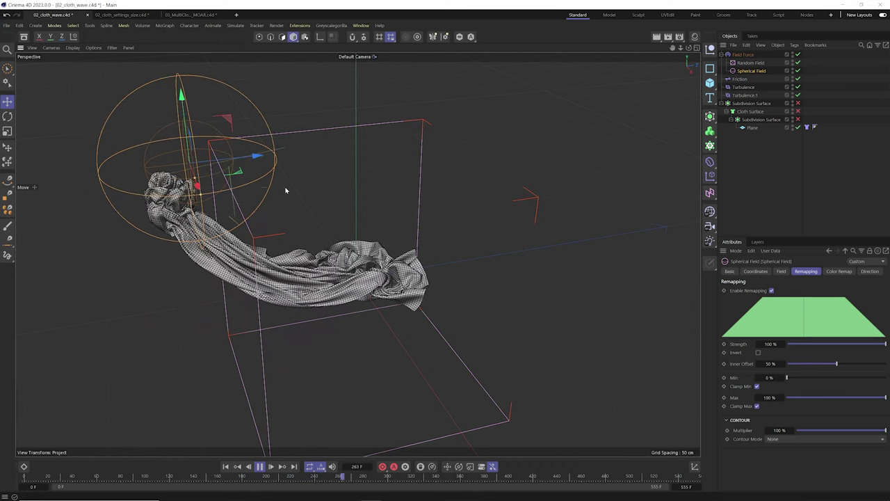
Try Overlay blending at 96.5% opacity on the Random Field during playback, and change it to Max at 21.3%
{"action": "left_click", "coordinate": [748, 60]}
{"action": "left_click", "coordinate": [801, 334]}
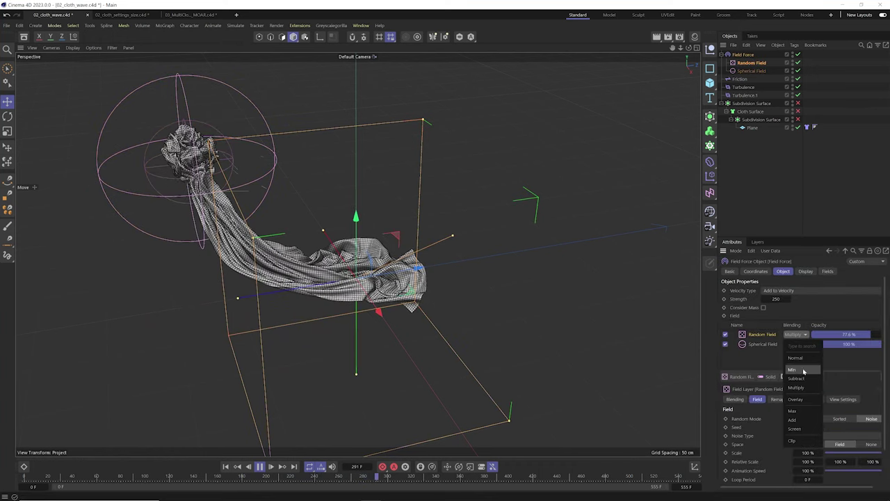
{"action": "left_click", "coordinate": [803, 401]}
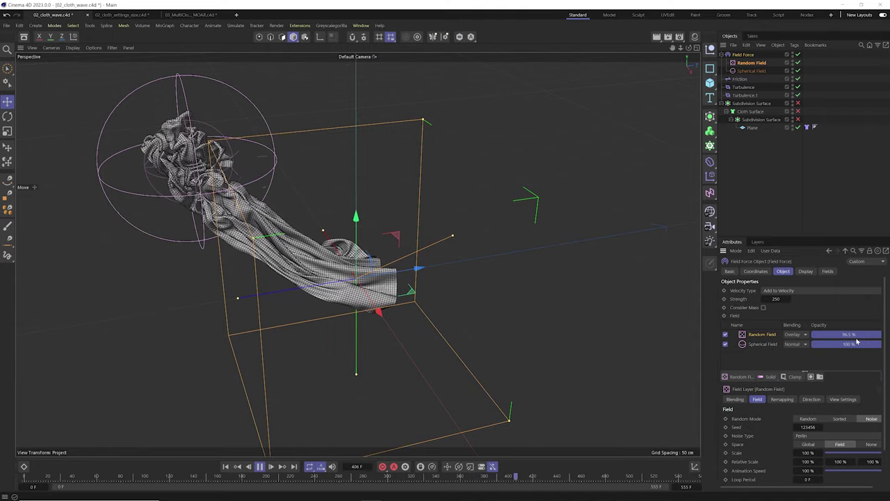
{"action": "left_click", "coordinate": [806, 335]}
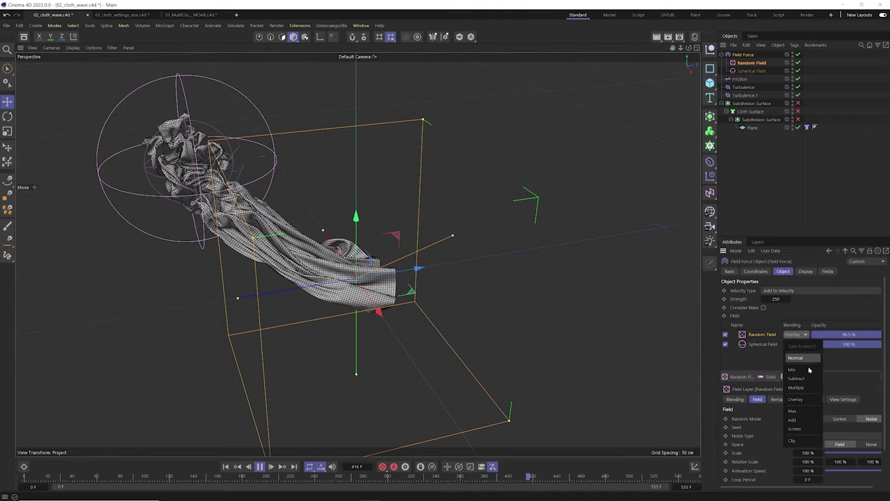
{"action": "left_click", "coordinate": [803, 411]}
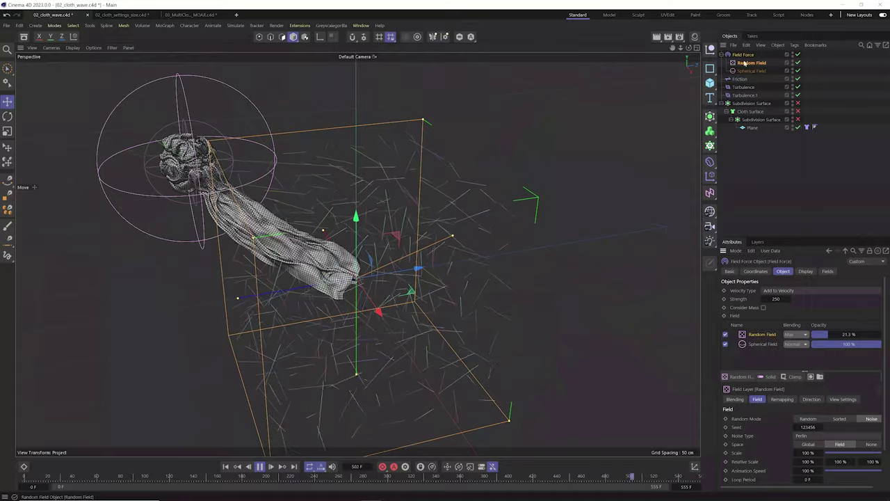
Move the Spherical Field across to the other side of the scene during playback to drag the cloth along
{"action": "left_click", "coordinate": [751, 71]}
{"action": "left_click_drag", "start_coordinate": [244, 96], "coordinate": [184, 218]}
{"action": "left_click_drag", "start_coordinate": [272, 248], "coordinate": [468, 304]}
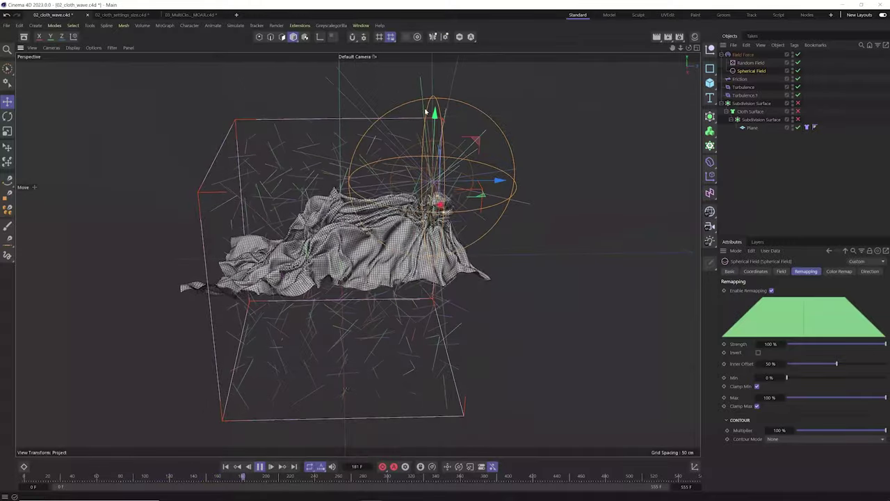
Rewind the simulation and record the Spherical Field's motion in real time with Cappuccino, sweeping it up and across the scene to drag the cloth
{"action": "left_click_drag", "start_coordinate": [412, 187], "coordinate": [167, 233], "text": "alt"}
{"action": "left_click", "coordinate": [226, 467]}
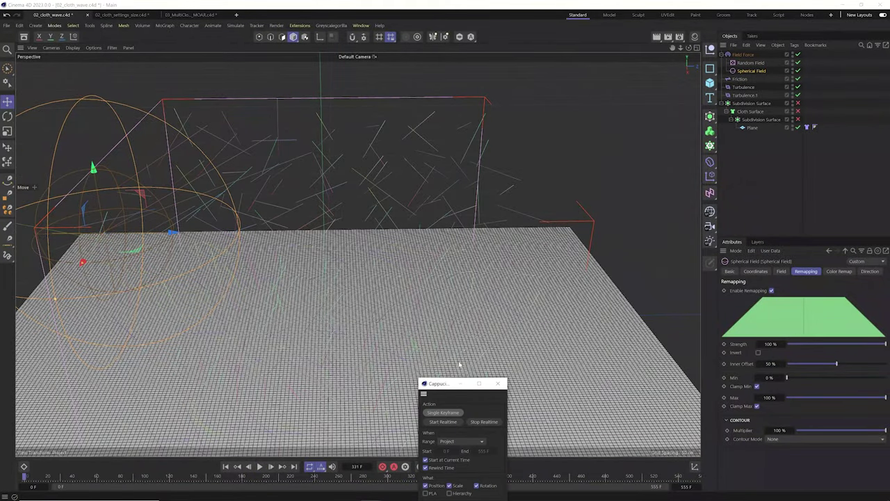
{"action": "left_click_drag", "start_coordinate": [507, 130], "coordinate": [524, 121]}
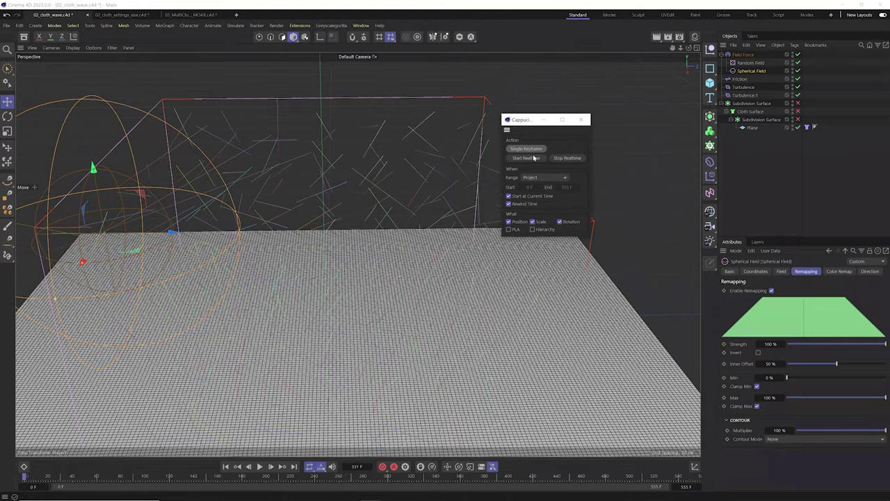
{"action": "left_click_drag", "start_coordinate": [146, 163], "coordinate": [230, 84]}
{"action": "left_click_drag", "start_coordinate": [260, 10], "coordinate": [352, 2]}
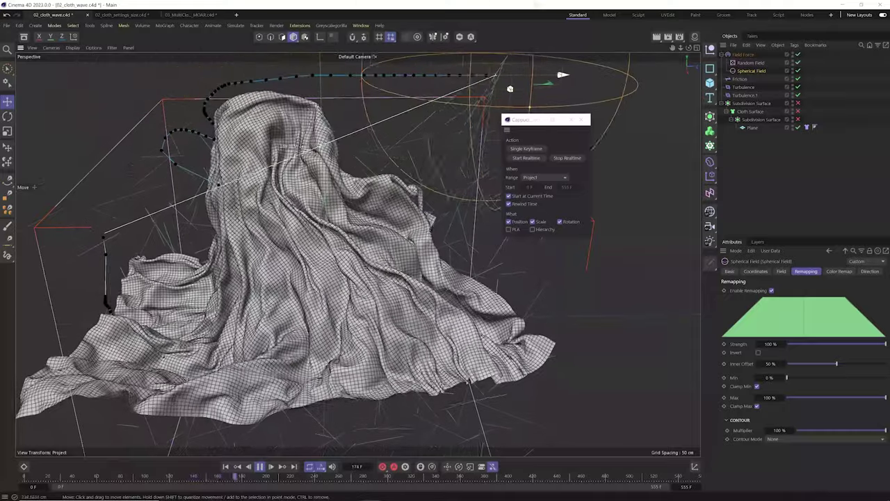
{"action": "key", "text": "Escape"}
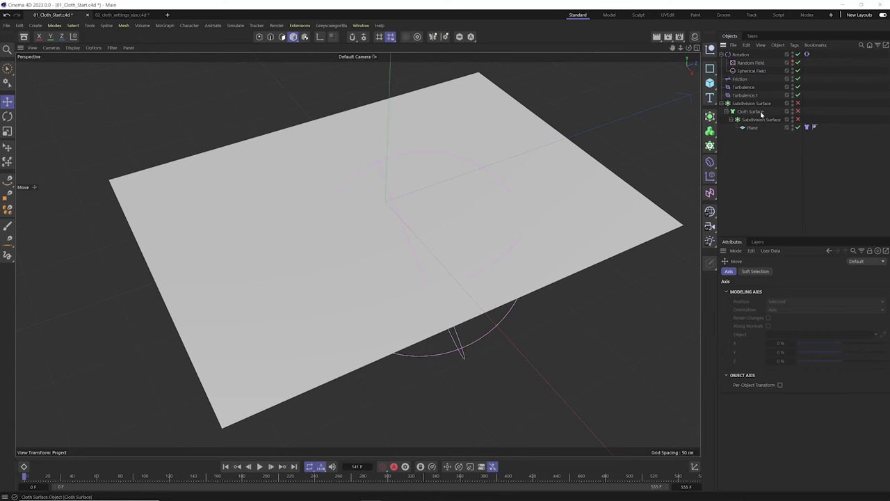
Add a Cloner under the inner Subdivision Surface and nest the Plane inside it
{"action": "left_click", "coordinate": [709, 130]}
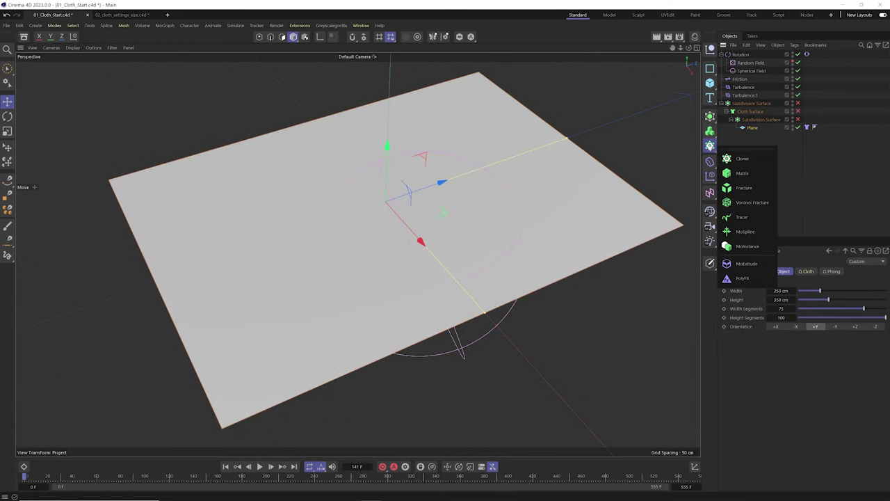
{"action": "left_click", "coordinate": [737, 156]}
{"action": "left_click_drag", "start_coordinate": [743, 135], "coordinate": [745, 132]}
{"action": "mouse_move", "coordinate": [752, 136]}
{"action": "left_mouse_down"}
{"action": "mouse_move", "coordinate": [765, 133]}
{"action": "mouse_move", "coordinate": [755, 130]}
{"action": "left_mouse_up"}
{"action": "left_click", "coordinate": [753, 128]}
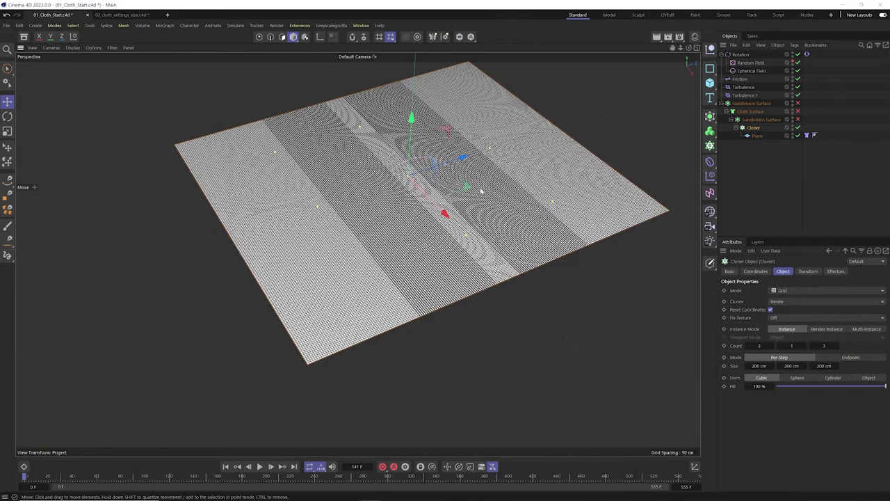
Set the Cloner to Linear mode with a count of 9 and a P.Y spacing of 5 cm per step
{"action": "mouse_move", "coordinate": [429, 201]}
{"action": "left_mouse_down", "text": "alt"}
{"action": "mouse_move", "coordinate": [399, 252]}
{"action": "mouse_move", "coordinate": [397, 242]}
{"action": "mouse_move", "coordinate": [470, 192]}
{"action": "left_mouse_up", "text": "alt"}
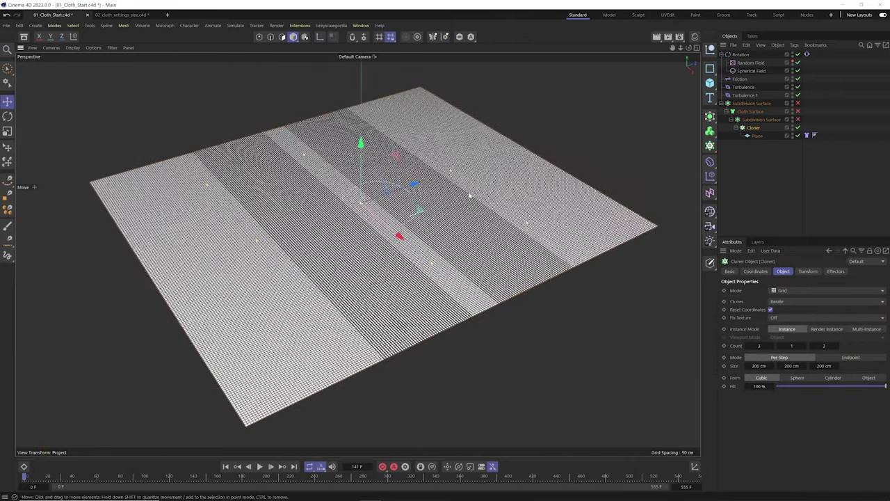
{"action": "left_click", "coordinate": [793, 291]}
{"action": "left_click", "coordinate": [794, 308]}
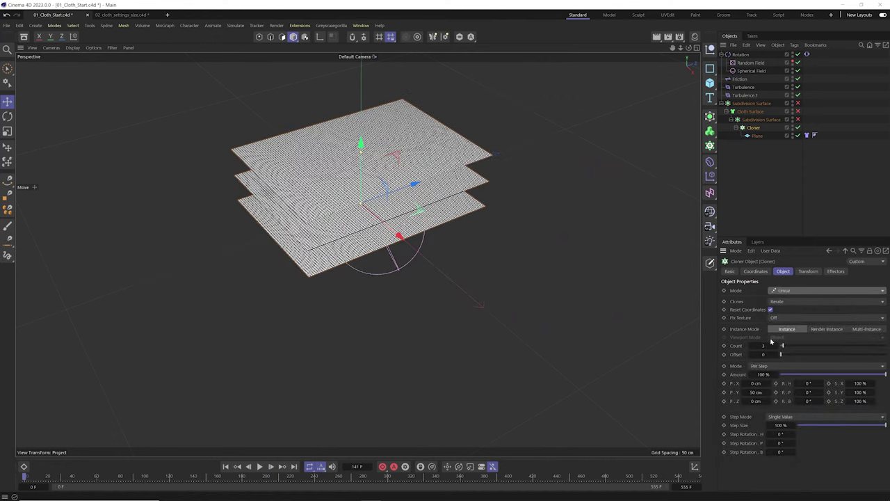
{"action": "left_click_drag", "start_coordinate": [505, 305], "coordinate": [536, 292], "text": "alt"}
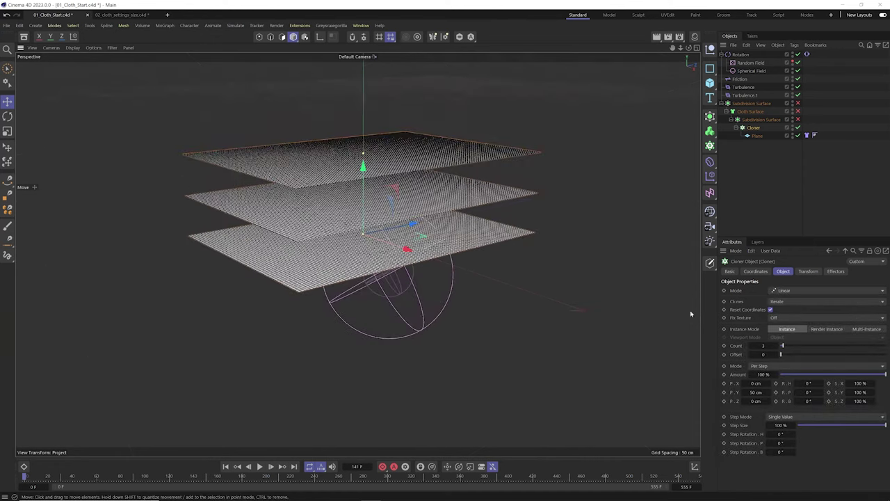
{"action": "left_click_drag", "start_coordinate": [782, 346], "coordinate": [789, 346]}
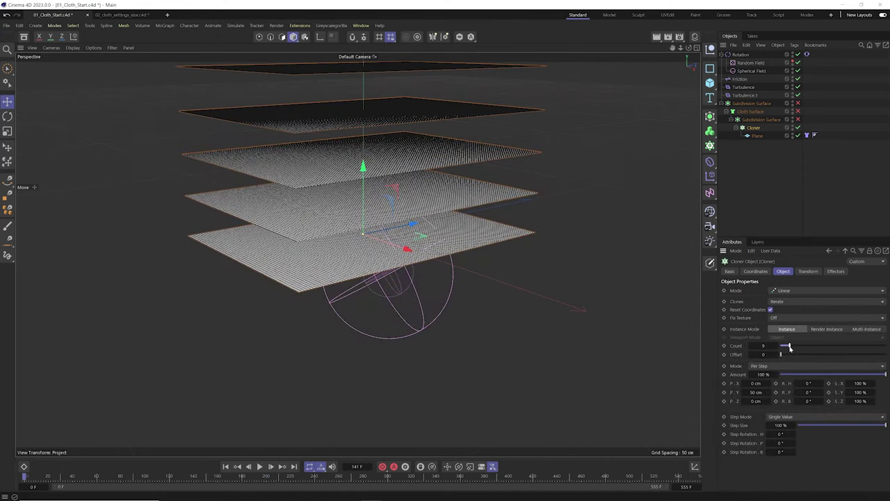
{"action": "left_click_drag", "start_coordinate": [746, 392], "coordinate": [734, 393]}
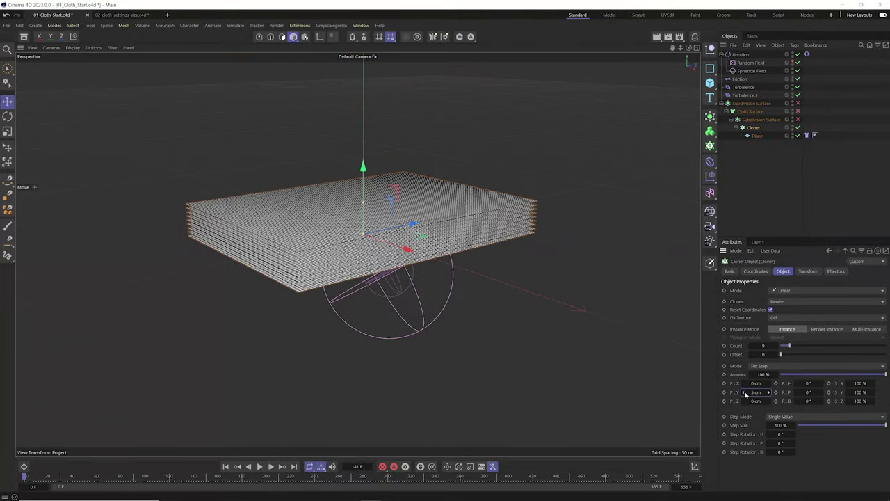
Transfer the Cloth tag from the Plane to the Cloner
{"action": "left_click", "coordinate": [313, 310]}
{"action": "scroll", "coordinate": [317, 249], "scroll_direction": "up", "scroll_amount": 4}
{"action": "mouse_move", "coordinate": [318, 250]}
{"action": "left_mouse_down", "text": "alt"}
{"action": "mouse_move", "coordinate": [372, 252]}
{"action": "mouse_move", "coordinate": [411, 229]}
{"action": "mouse_move", "coordinate": [349, 281]}
{"action": "mouse_move", "coordinate": [327, 264]}
{"action": "mouse_move", "coordinate": [368, 228]}
{"action": "mouse_move", "coordinate": [360, 206]}
{"action": "mouse_move", "coordinate": [353, 225]}
{"action": "mouse_move", "coordinate": [366, 252]}
{"action": "left_mouse_up", "text": "alt"}
{"action": "left_click", "coordinate": [811, 136]}
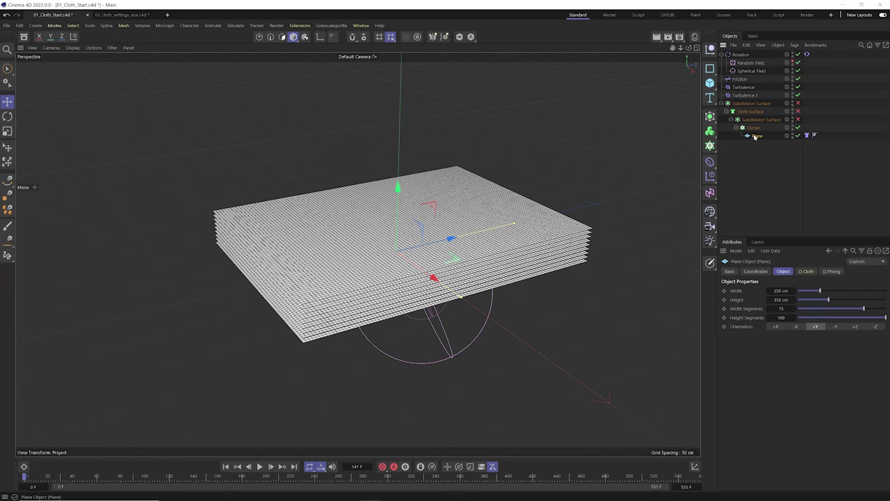
{"action": "left_click_drag", "start_coordinate": [807, 135], "coordinate": [807, 127]}
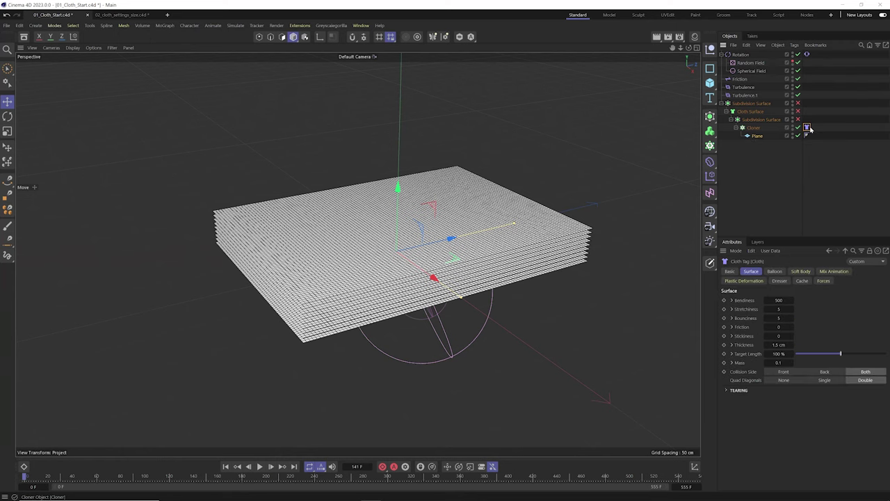
{"action": "left_click", "coordinate": [757, 128]}
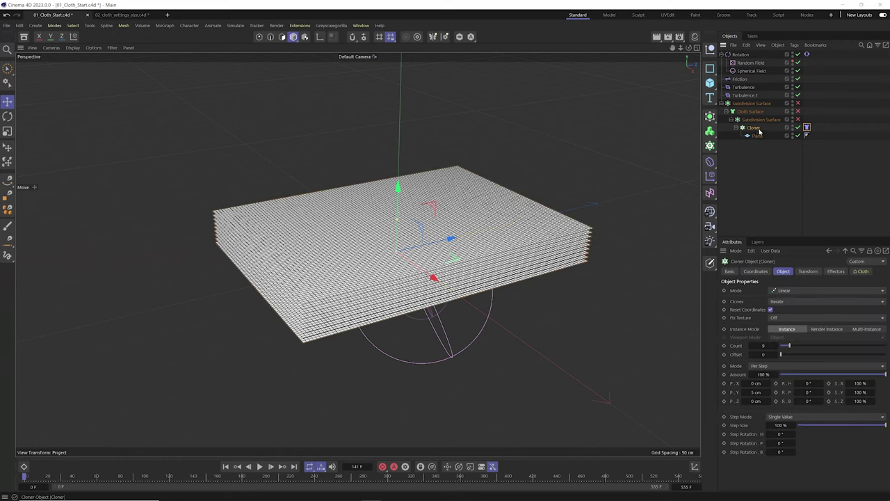
Play the simulation of the stacked cloth layers, pause it at frame 46 to examine the bunched folds up close, and rewind
{"action": "mouse_move", "coordinate": [419, 300]}
{"action": "left_mouse_down", "text": "alt"}
{"action": "mouse_move", "coordinate": [347, 327]}
{"action": "mouse_move", "coordinate": [299, 362]}
{"action": "left_mouse_up", "text": "alt"}
{"action": "left_click", "coordinate": [260, 467]}
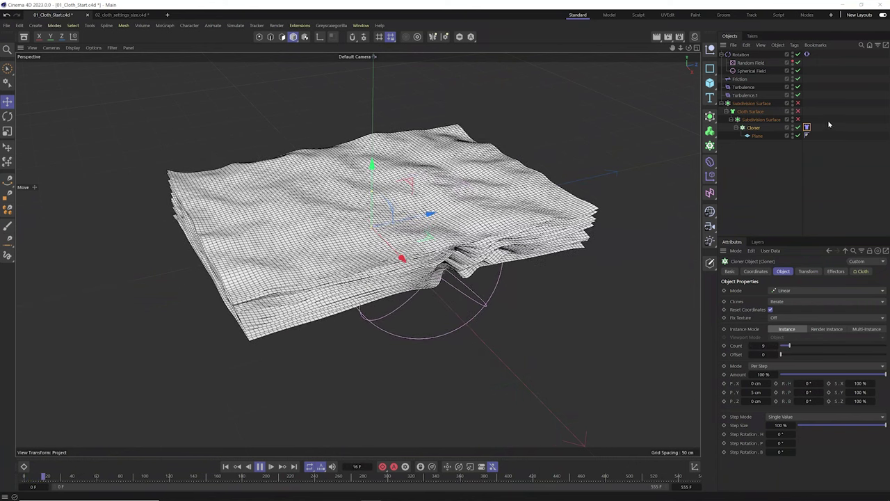
{"action": "key", "text": "ctrl+shift+a"}
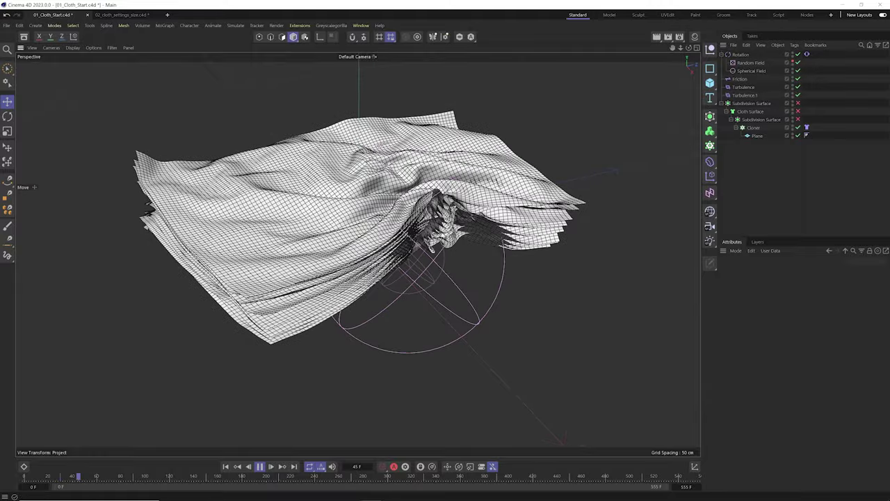
{"action": "key", "text": "F8"}
{"action": "scroll", "coordinate": [431, 209], "scroll_direction": "up", "scroll_amount": 10}
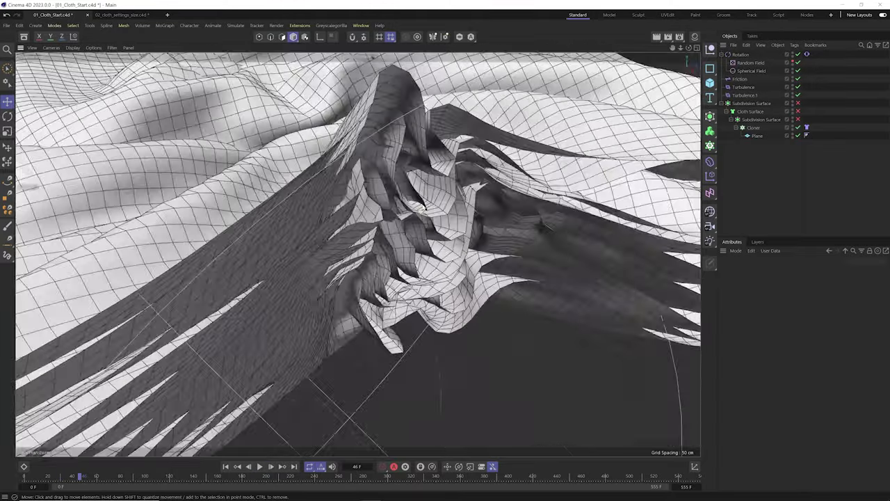
{"action": "scroll", "coordinate": [424, 207], "scroll_direction": "up", "scroll_amount": 3}
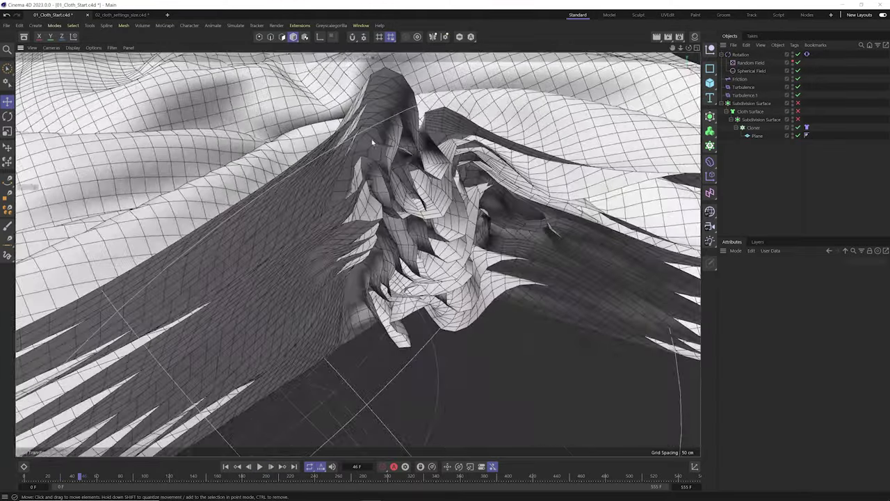
{"action": "key", "text": "h"}
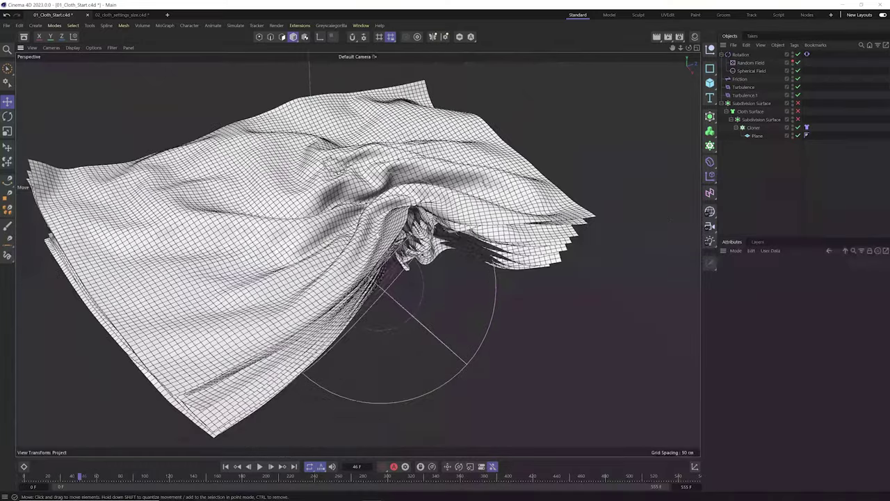
{"action": "key", "text": "shift+f"}
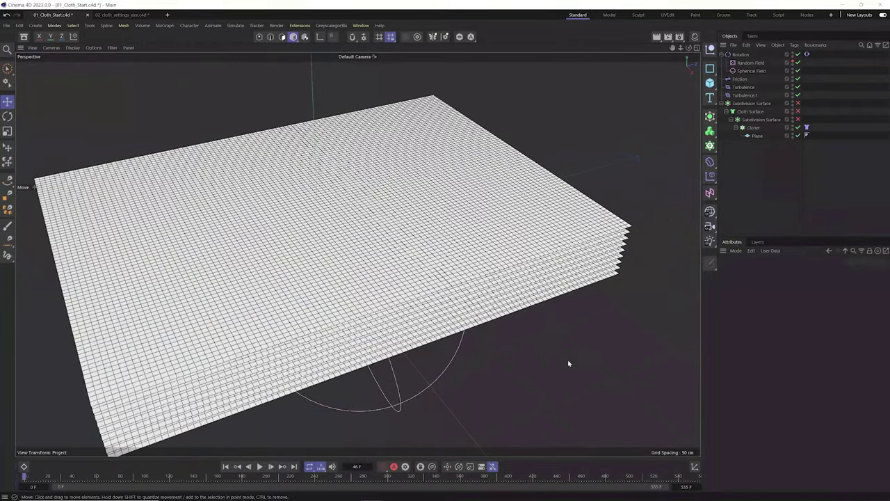
Open the project's simulation settings and examine how the layered cloth folds together around the force during playback
{"action": "key", "text": "ctrl+d"}
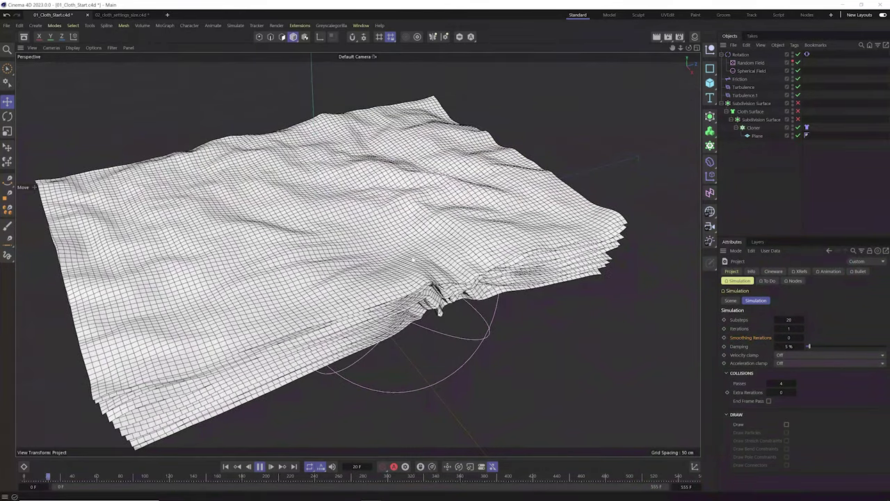
{"action": "scroll", "coordinate": [439, 292], "scroll_direction": "up", "scroll_amount": 3}
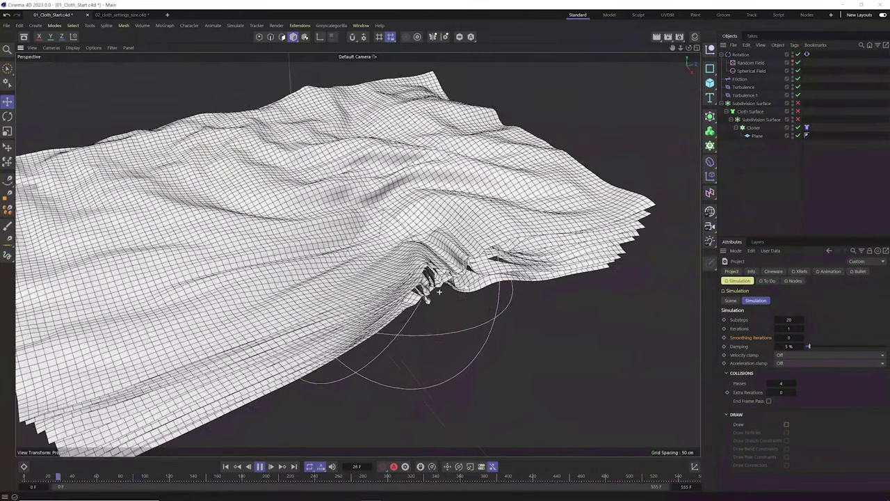
{"action": "scroll", "coordinate": [536, 271], "scroll_direction": "up", "scroll_amount": 5}
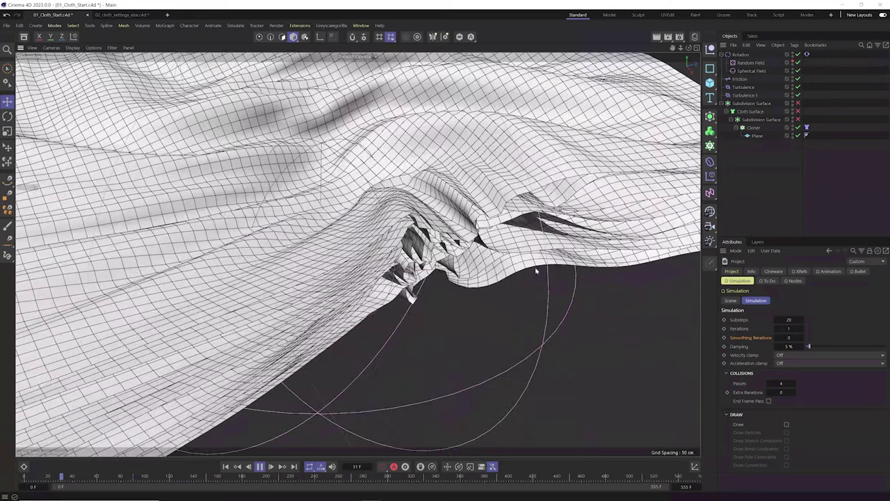
{"action": "scroll", "coordinate": [438, 236], "scroll_direction": "up", "scroll_amount": 4}
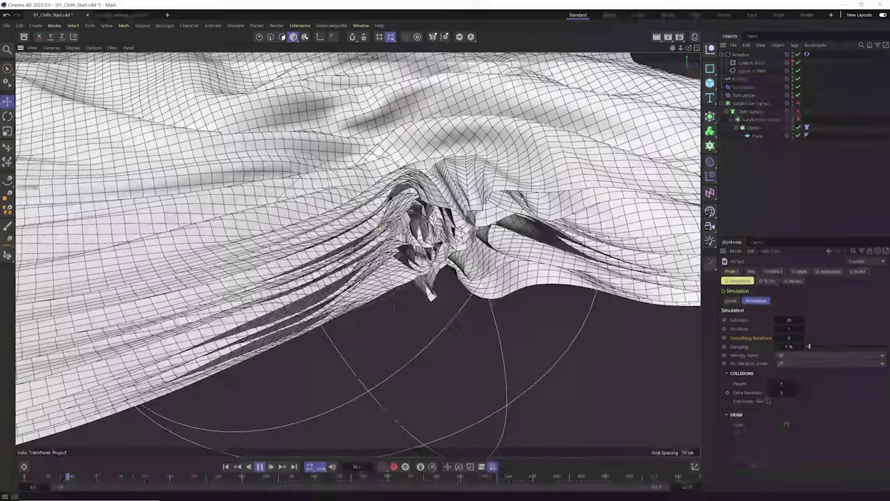
{"action": "scroll", "coordinate": [359, 253], "scroll_direction": "up", "scroll_amount": 4}
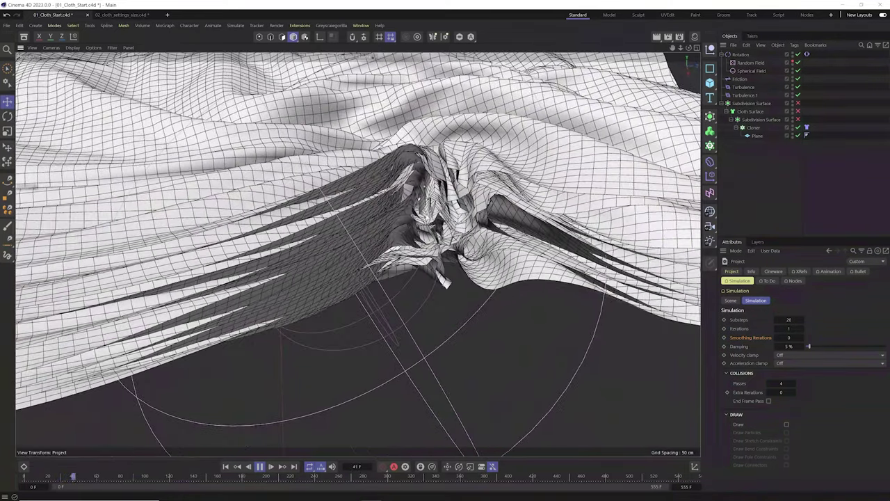
{"action": "scroll", "coordinate": [454, 292], "scroll_direction": "down", "scroll_amount": 5}
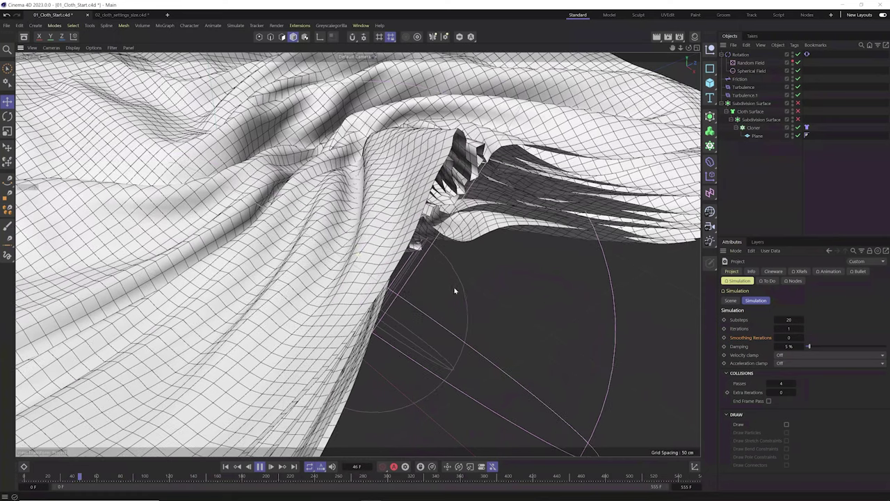
{"action": "scroll", "coordinate": [358, 254], "scroll_direction": "down", "scroll_amount": 2}
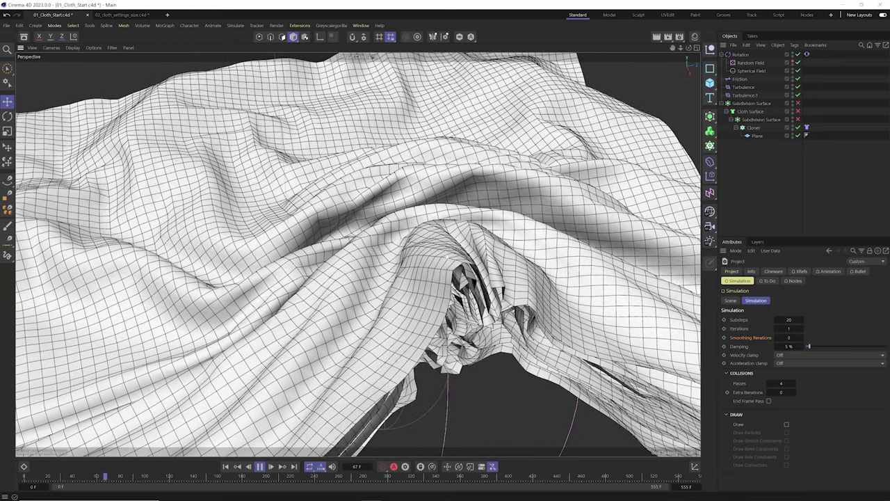
{"action": "left_click_drag", "start_coordinate": [372, 283], "coordinate": [420, 328], "text": "alt"}
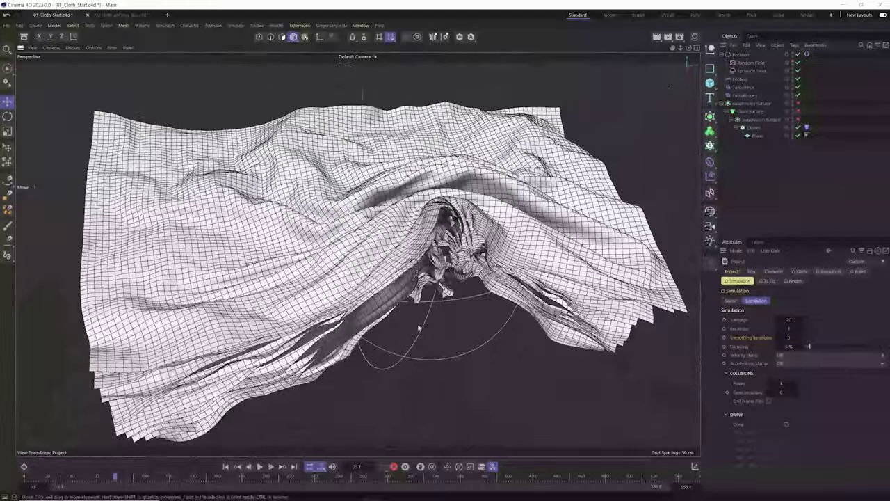
Scale the Spherical Field up to a size of about 118 cm and rewind the simulation
{"action": "key", "text": "t"}
{"action": "left_click_drag", "start_coordinate": [447, 368], "coordinate": [522, 316]}
{"action": "left_click", "coordinate": [226, 466]}
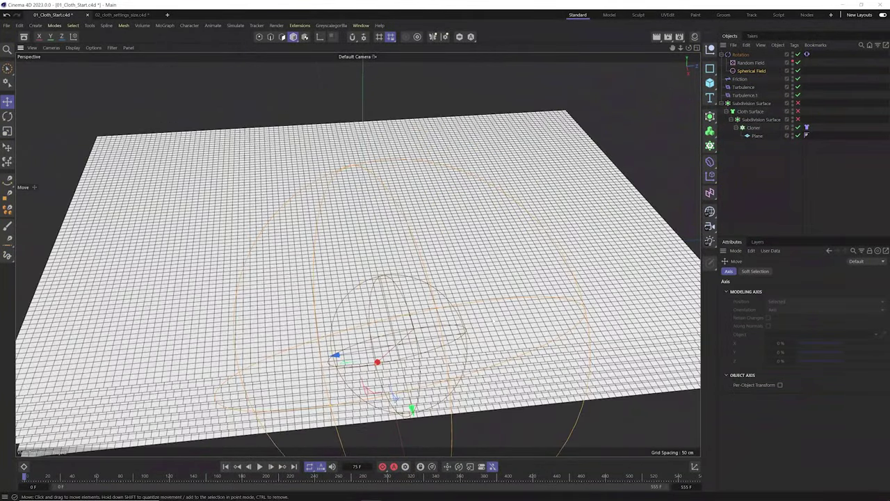
{"action": "key", "text": "e"}
{"action": "left_click_drag", "start_coordinate": [444, 361], "coordinate": [518, 363], "text": "alt"}
{"action": "key", "text": "t"}
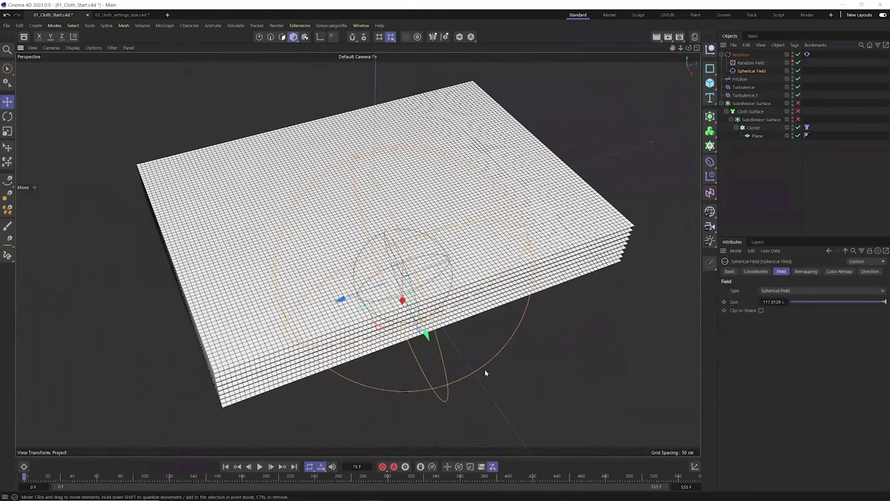
{"action": "key", "text": "e"}
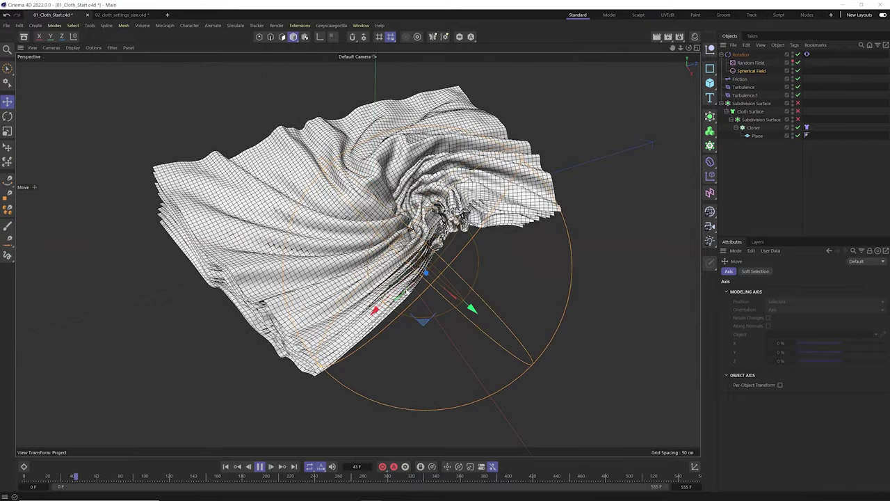
Pause the replayed simulation at frame 46, examine the twisted folds up close, and toggle the Subdivision Surface and Cloth Surface generators
{"action": "key", "text": "F8"}
{"action": "scroll", "coordinate": [356, 250], "scroll_direction": "up", "scroll_amount": 10}
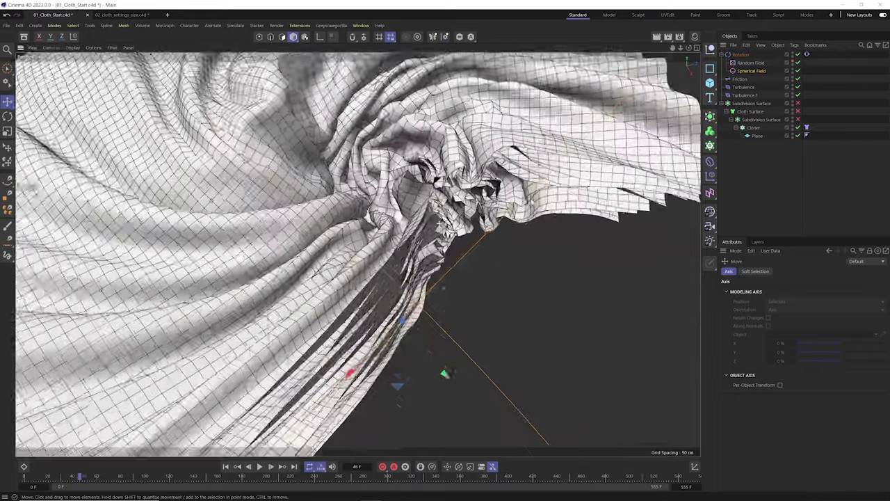
{"action": "scroll", "coordinate": [356, 251], "scroll_direction": "down", "scroll_amount": 3}
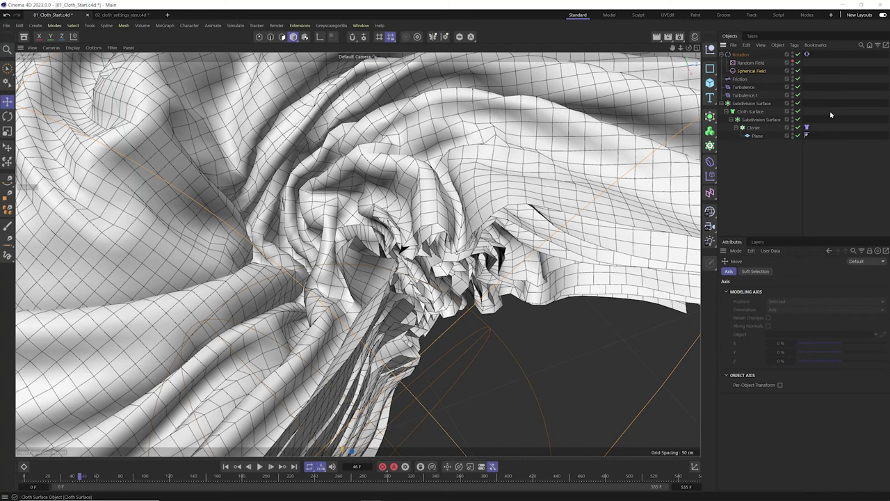
{"action": "key", "text": "q"}
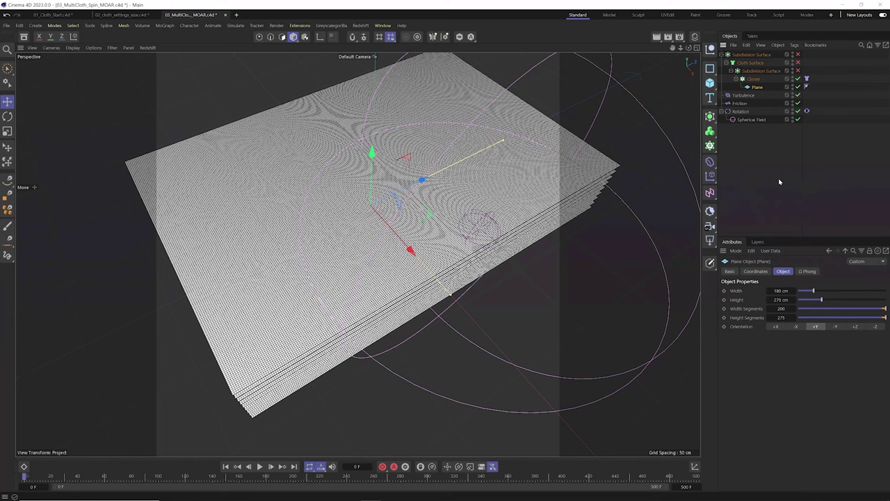
Inspect the Plane's width and height segments and the Cloner's Cloth tag surface settings in the 03_MultiCloth_Spin_MOAR scene
{"action": "left_click", "coordinate": [748, 312]}
{"action": "left_click", "coordinate": [753, 318]}
{"action": "left_click", "coordinate": [806, 78]}
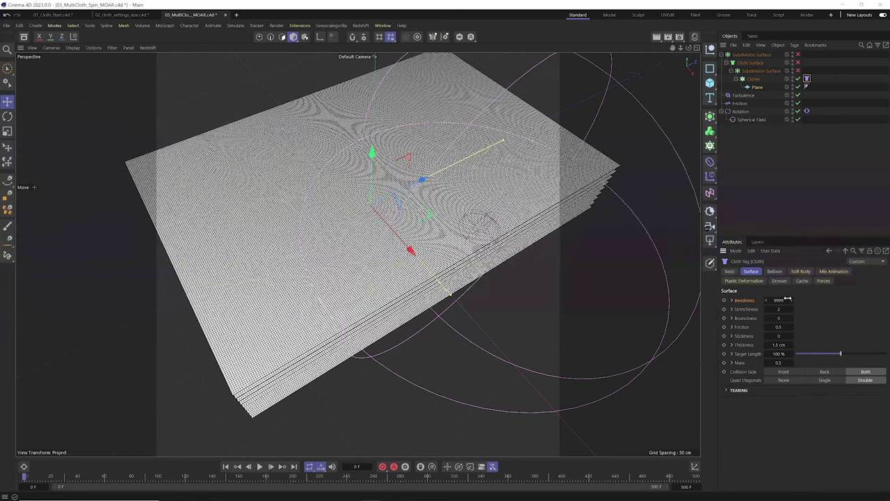
Set the project's simulation substeps to 15, keeping 1 iteration and 0 smoothing iterations
{"action": "key", "text": "ctrl+d"}
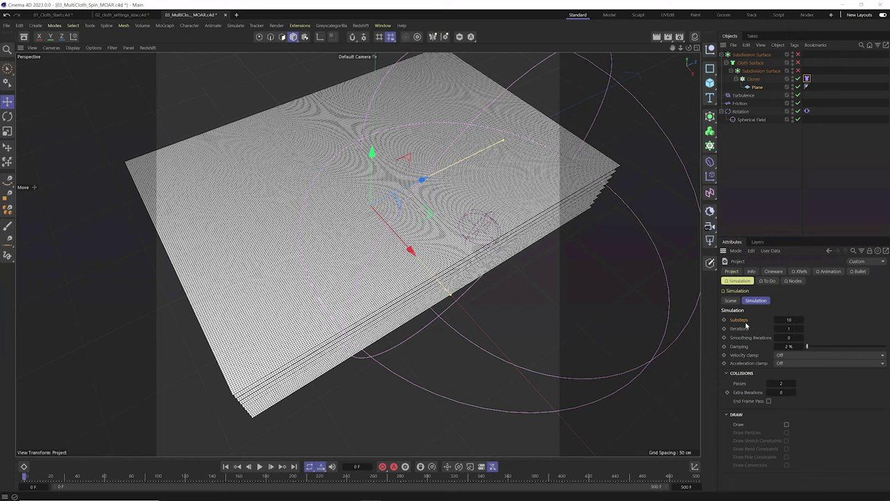
{"action": "left_click", "coordinate": [788, 320]}
{"action": "type", "text": "20"}
{"action": "key", "text": "Return"}
{"action": "left_click", "coordinate": [789, 320]}
{"action": "type", "text": "15"}
{"action": "key", "text": "Return"}
{"action": "left_click", "coordinate": [790, 329]}
{"action": "type", "text": "0"}
{"action": "left_click", "coordinate": [786, 337]}
Review the Rotation and Friction force settings and play the simulation to watch the stacked cloth layers twist
{"action": "left_click", "coordinate": [741, 111]}
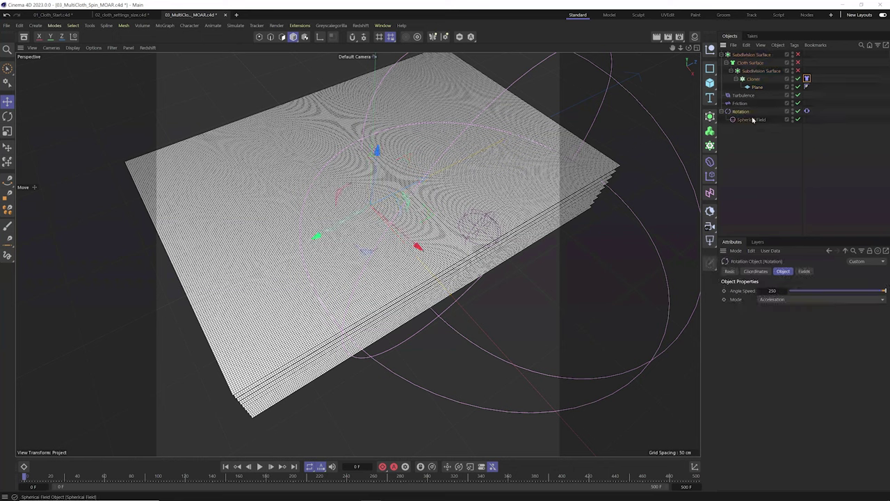
{"action": "left_click", "coordinate": [739, 103]}
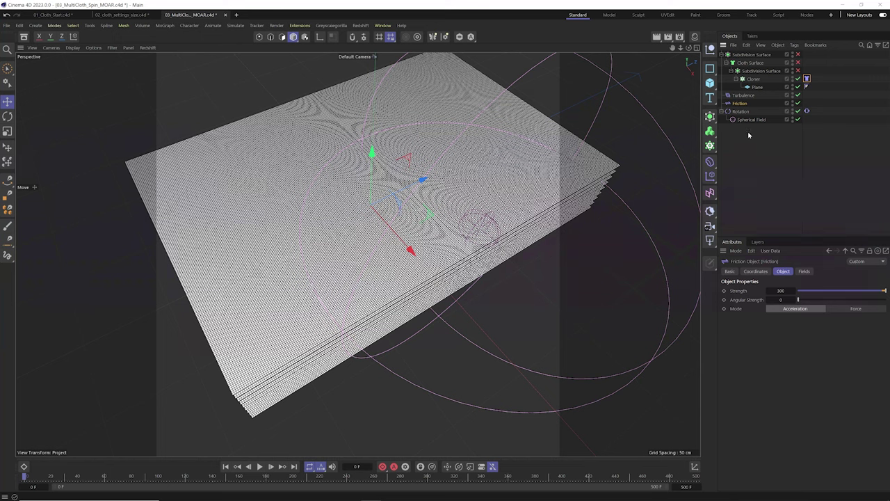
{"action": "left_click", "coordinate": [749, 136]}
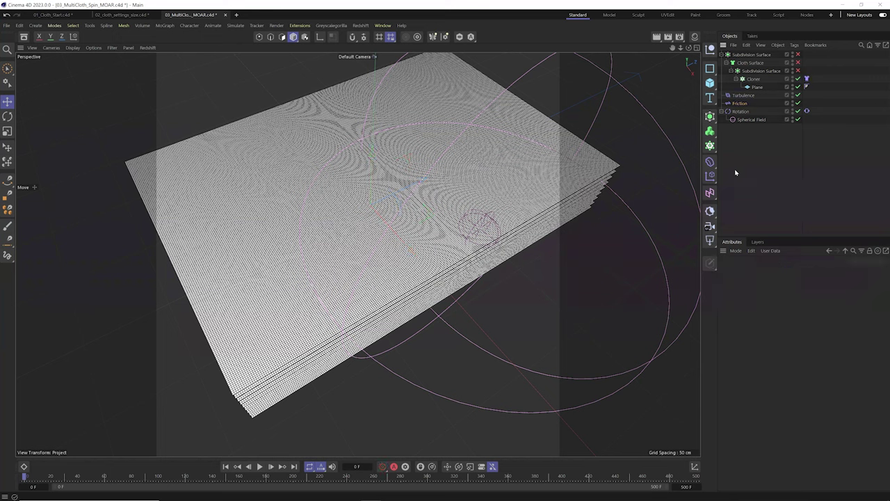
{"action": "left_click", "coordinate": [260, 467]}
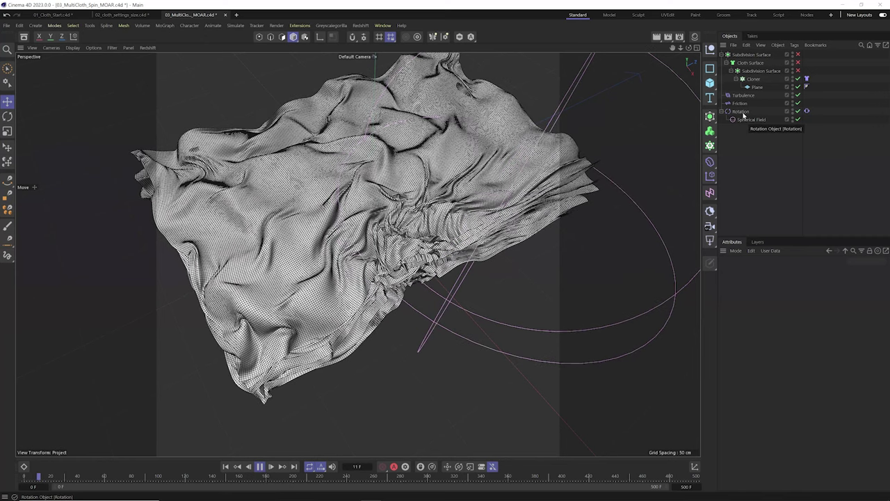
{"action": "left_click", "coordinate": [741, 111]}
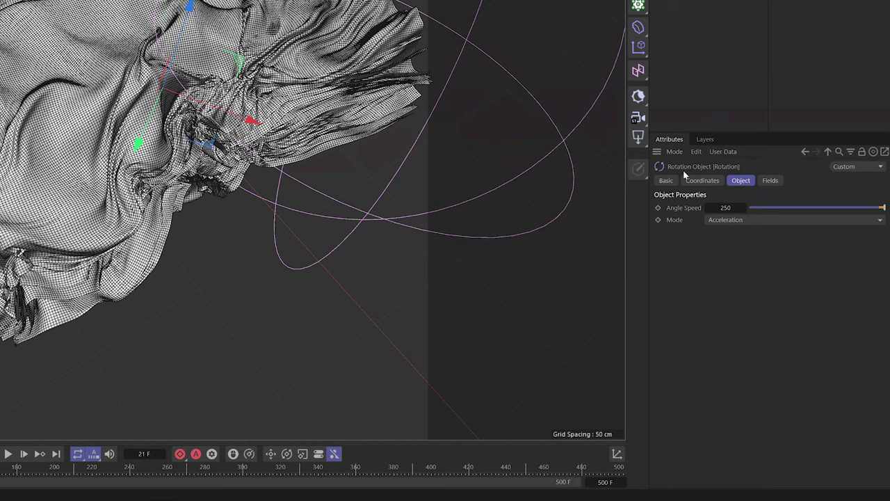
Set the project's simulation damping to 15 %
{"action": "key", "text": "ctrl+d"}
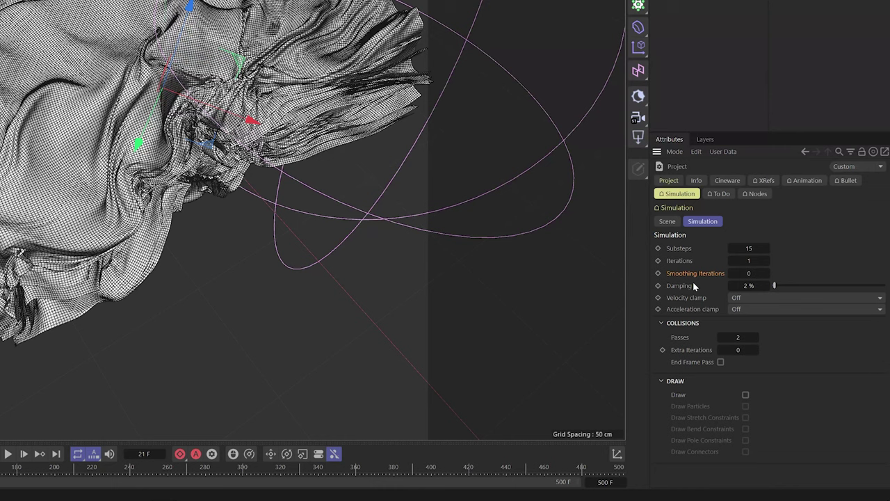
{"action": "left_click", "coordinate": [759, 285]}
{"action": "type", "text": "15"}
{"action": "key", "text": "Return"}
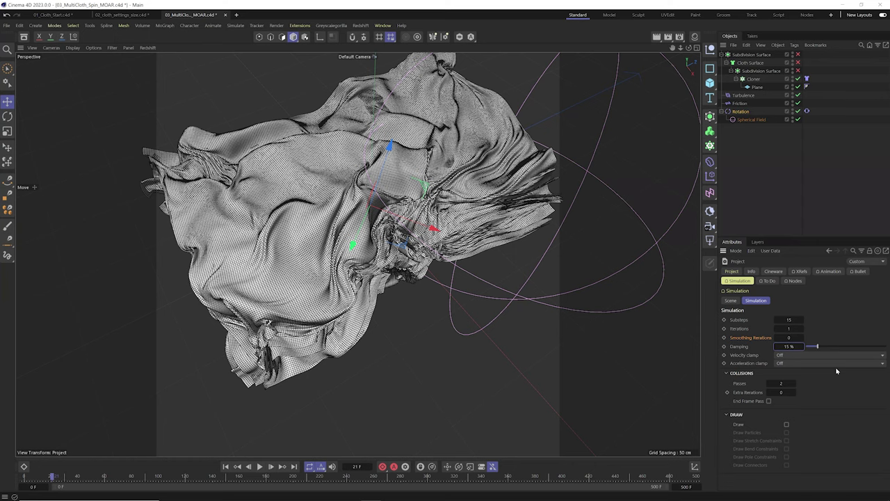
Replay the simulation from the start up to frame 46 and examine the twisted folds up close
{"action": "left_click", "coordinate": [225, 465]}
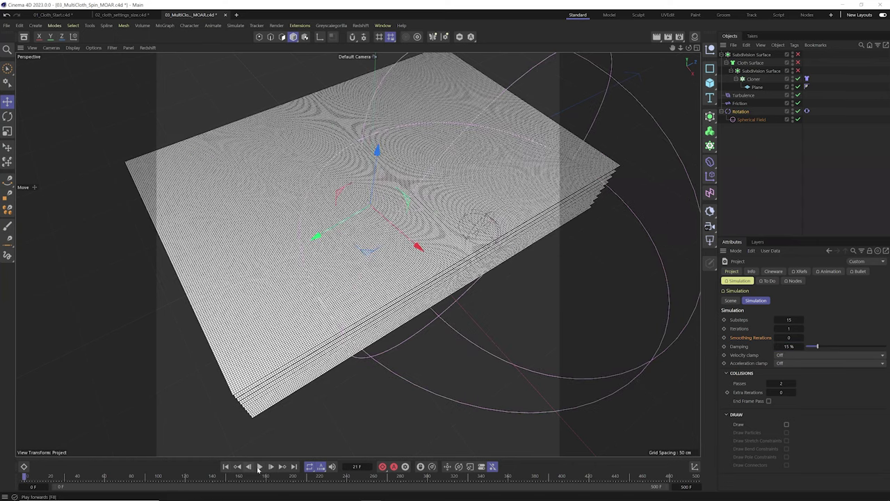
{"action": "left_click", "coordinate": [259, 467]}
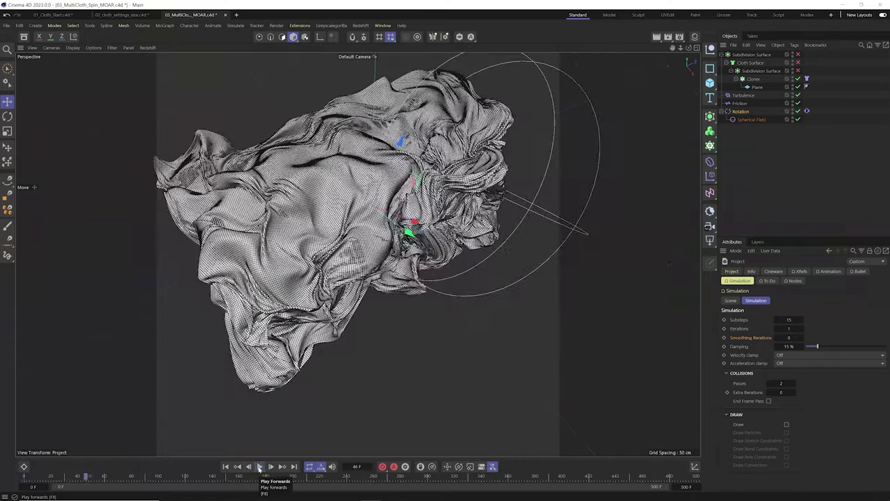
{"action": "scroll", "coordinate": [399, 161], "scroll_direction": "up", "scroll_amount": 5}
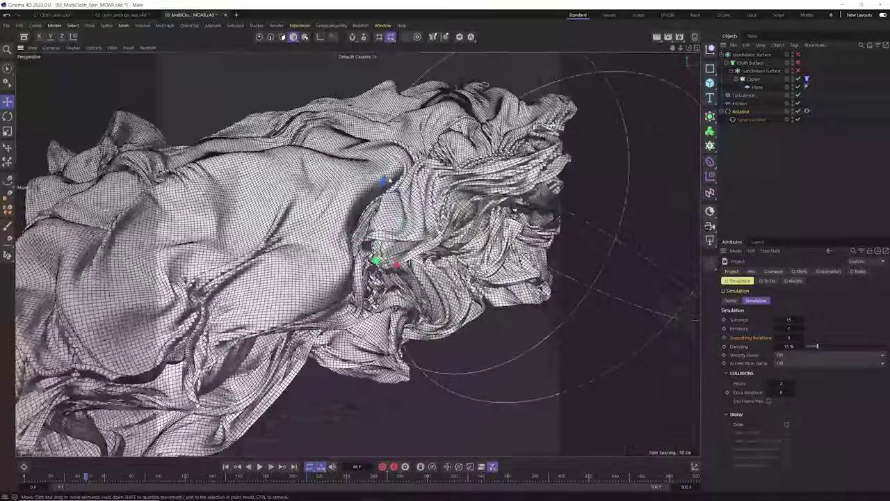
{"action": "scroll", "coordinate": [398, 161], "scroll_direction": "up", "scroll_amount": 10}
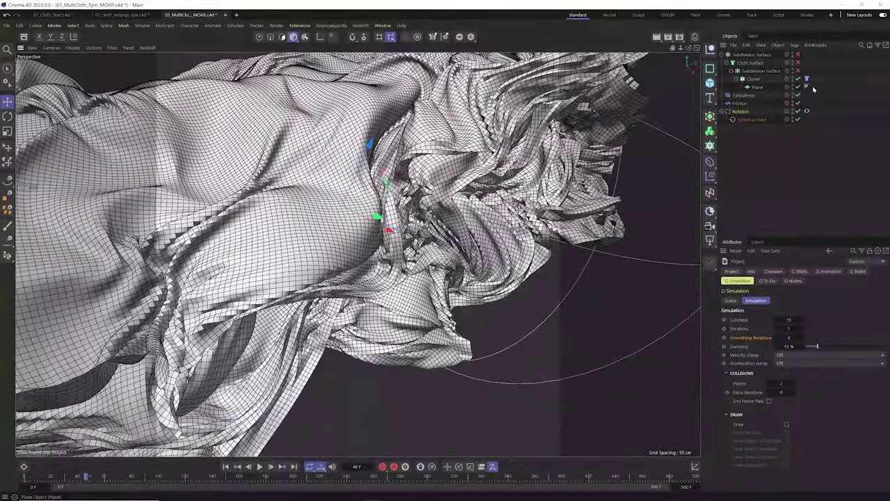
Set the Plane's Phong angle to 180° and enable both Subdivision Surfaces and the Cloth Surface, checking the smoothed folds from several angles
{"action": "left_click", "coordinate": [806, 86]}
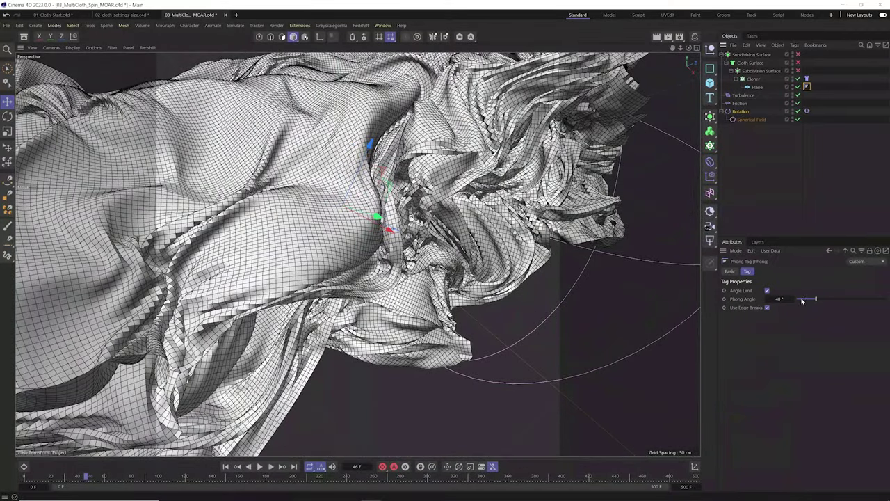
{"action": "left_click_drag", "start_coordinate": [801, 301], "coordinate": [872, 299]}
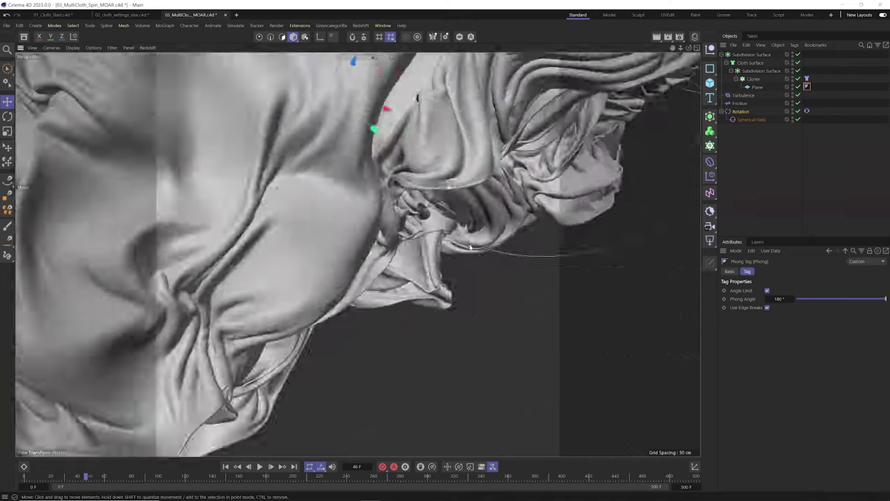
{"action": "left_click_drag", "start_coordinate": [470, 246], "coordinate": [452, 238], "text": "alt"}
{"action": "scroll", "coordinate": [477, 205], "scroll_direction": "down", "scroll_amount": 5}
{"action": "scroll", "coordinate": [466, 212], "scroll_direction": "up", "scroll_amount": 6}
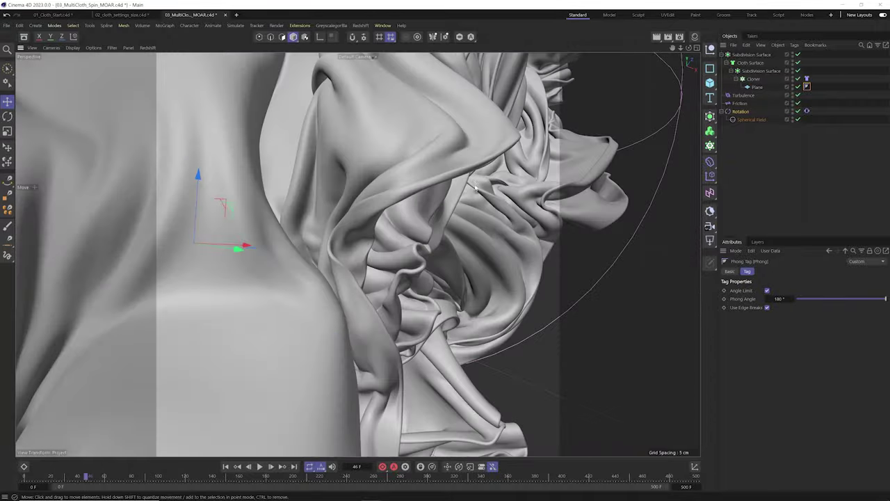
{"action": "scroll", "coordinate": [452, 236], "scroll_direction": "down", "scroll_amount": 5}
{"action": "scroll", "coordinate": [503, 210], "scroll_direction": "up", "scroll_amount": 6}
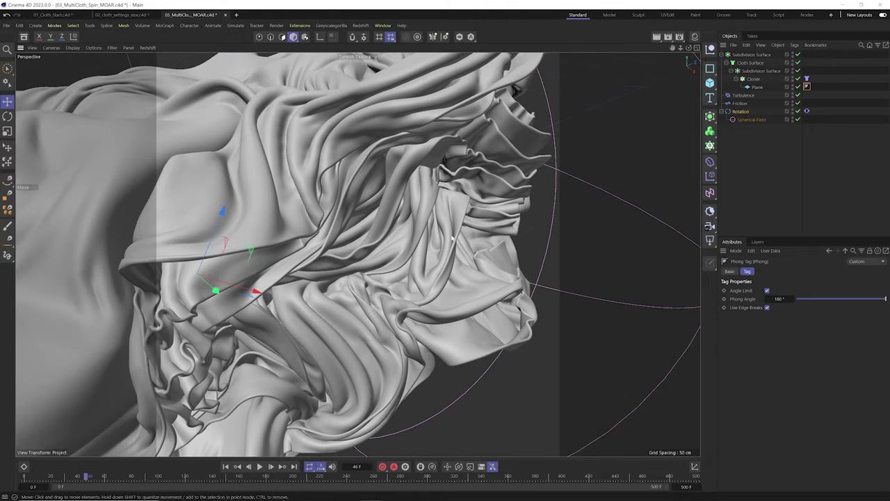
Review the Turbulence, Rotation and Friction force settings and examine the finished cloth folds around the force
{"action": "left_click", "coordinate": [746, 96]}
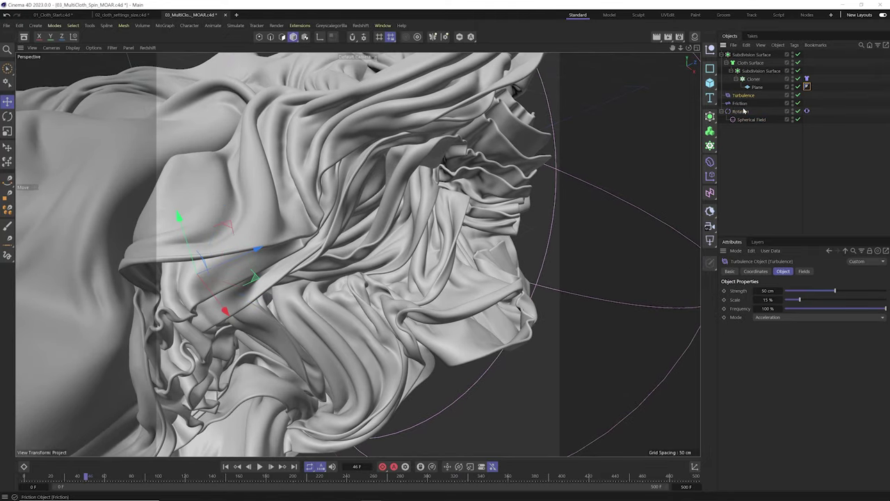
{"action": "left_click", "coordinate": [744, 111]}
{"action": "left_click", "coordinate": [740, 103]}
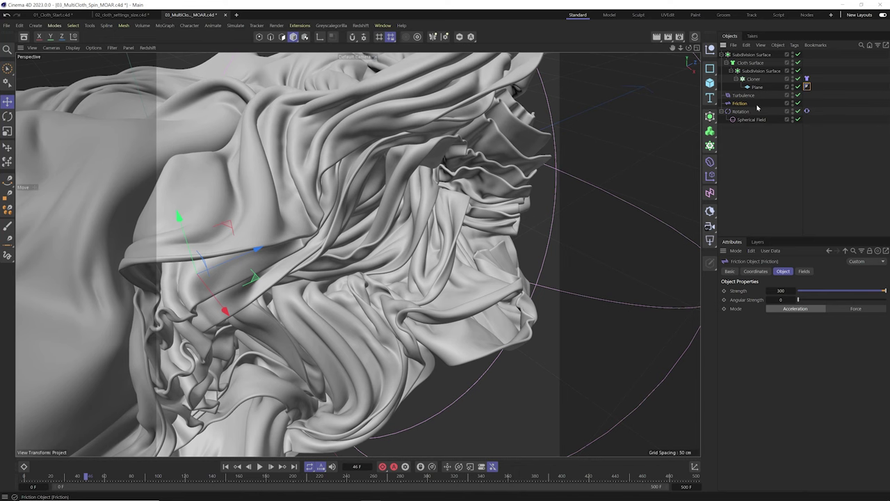
{"action": "left_click_drag", "start_coordinate": [400, 234], "coordinate": [451, 295], "text": "alt"}
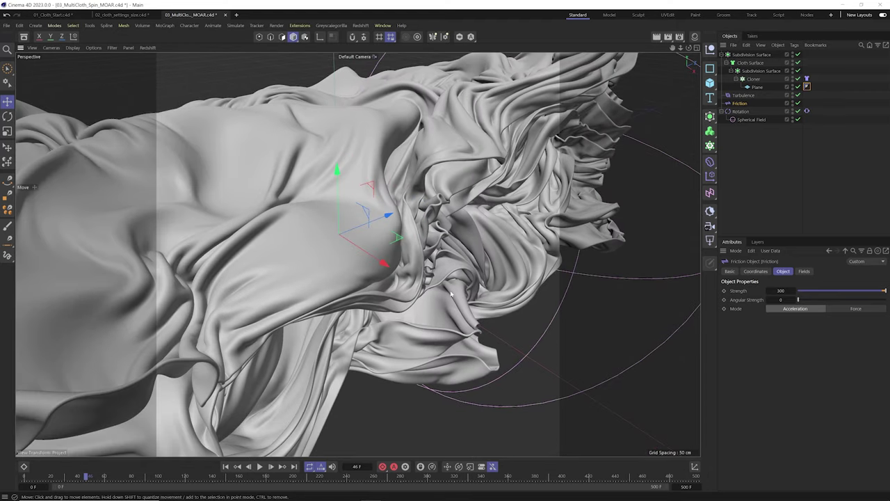
{"action": "left_click", "coordinate": [797, 186]}
{"action": "left_click_drag", "start_coordinate": [520, 256], "coordinate": [446, 255], "text": "alt"}
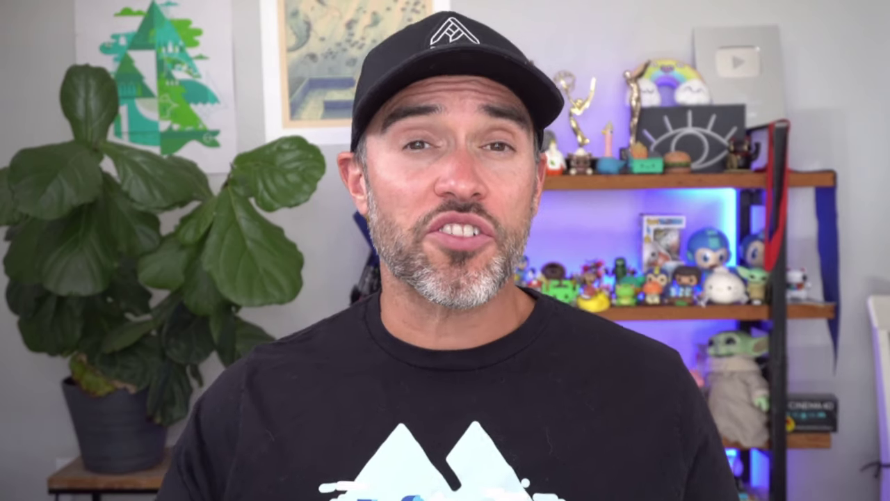